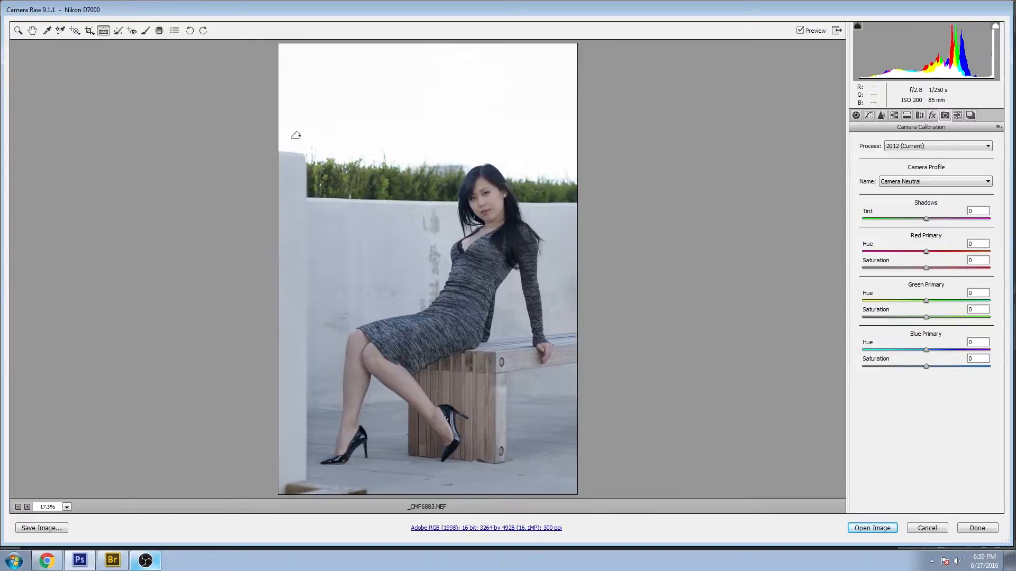
- Crop the photo slightly with the Crop tool, trimming a thin margin from the edges
left_click_drag(311, 157, 307, 545)
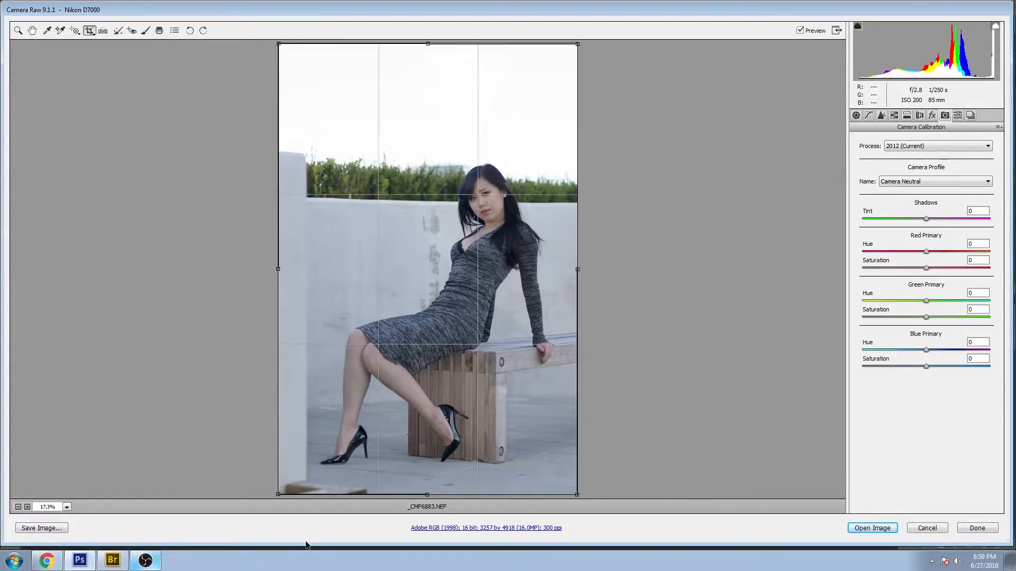
key("z")
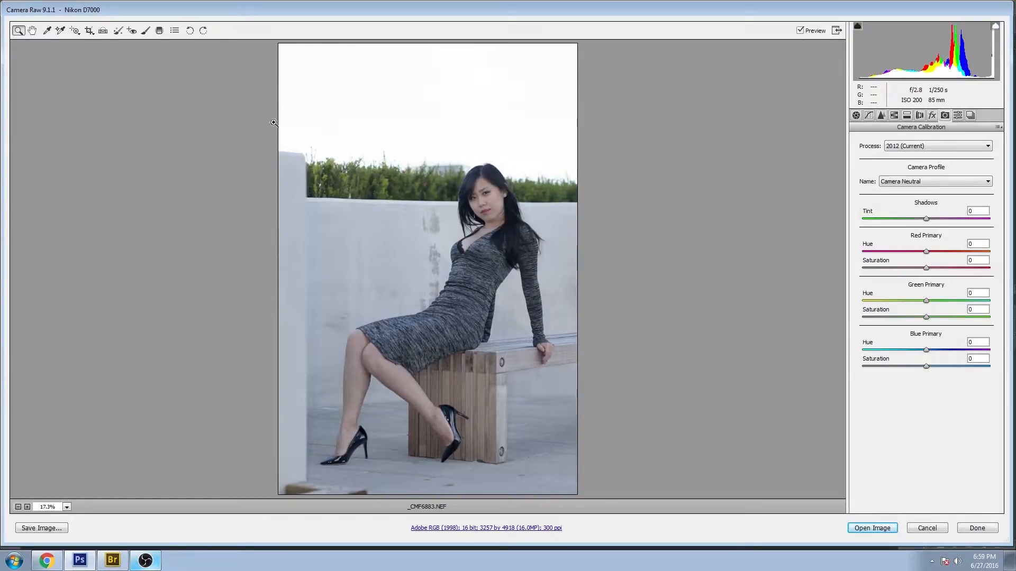
- In the Basic panel, set Whites to +100 and Shadows to +40
left_click(856, 116)
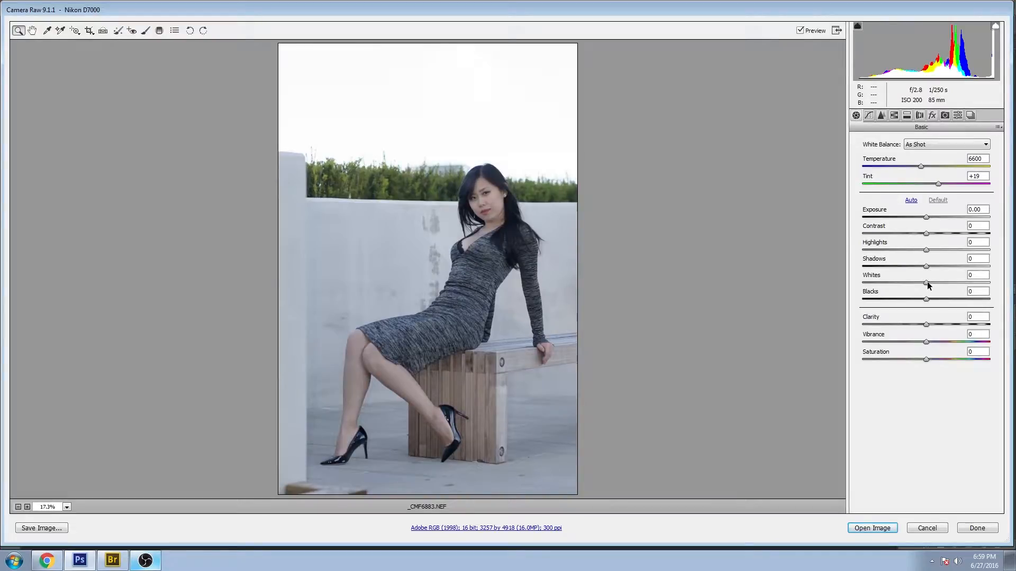
left_click_drag(926, 283, 989, 283)
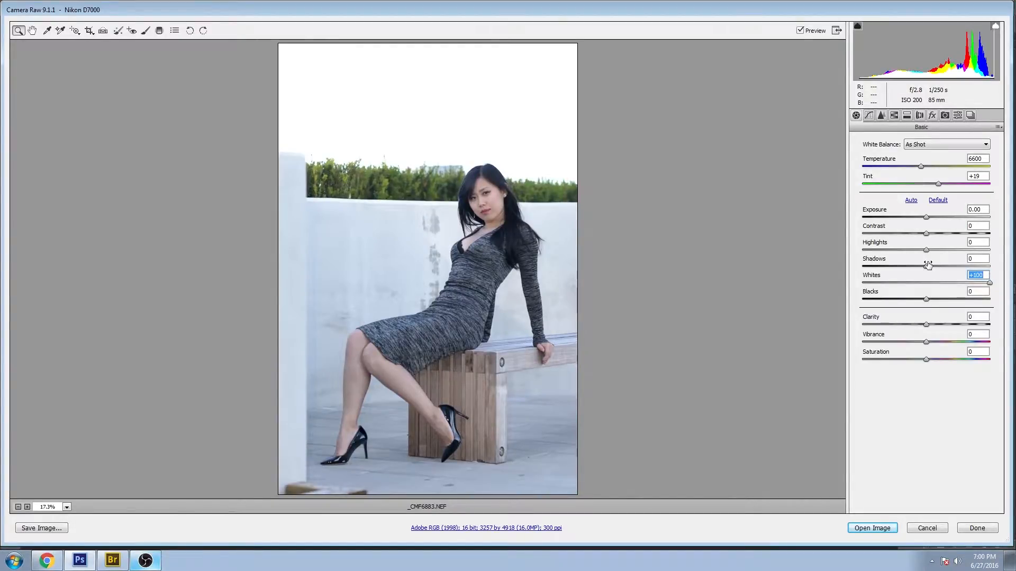
left_click_drag(926, 266, 953, 255)
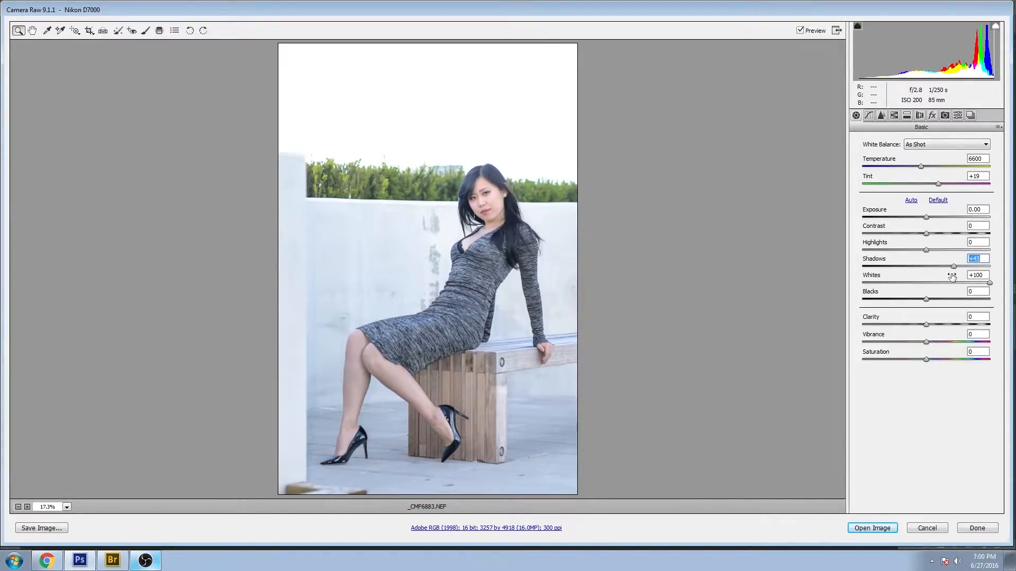
type("40")
- Set Blacks to -30 and Highlights to -50
left_click_drag(926, 300, 902, 288)
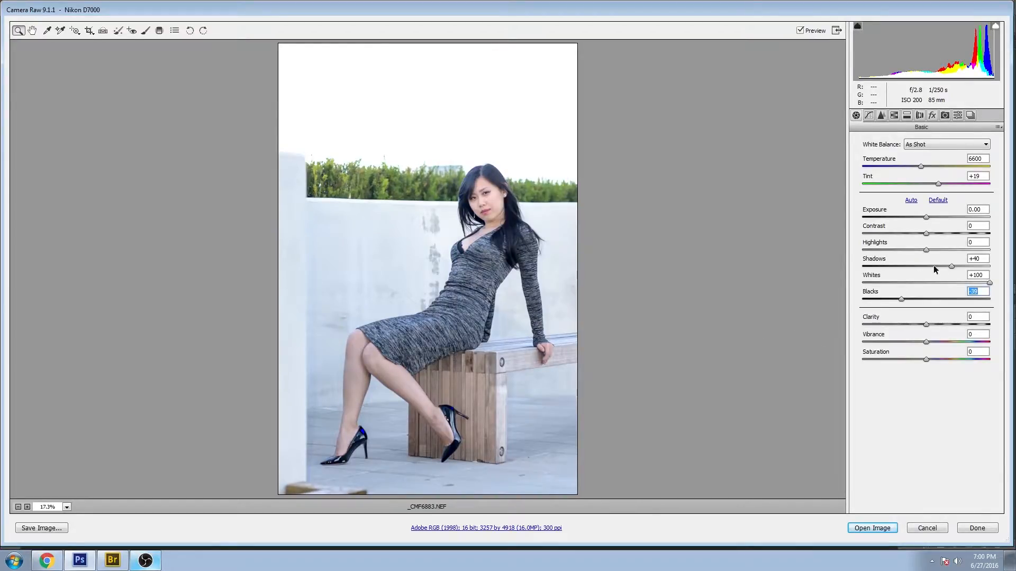
left_click_drag(902, 299, 908, 300)
left_click_drag(927, 251, 836, 244)
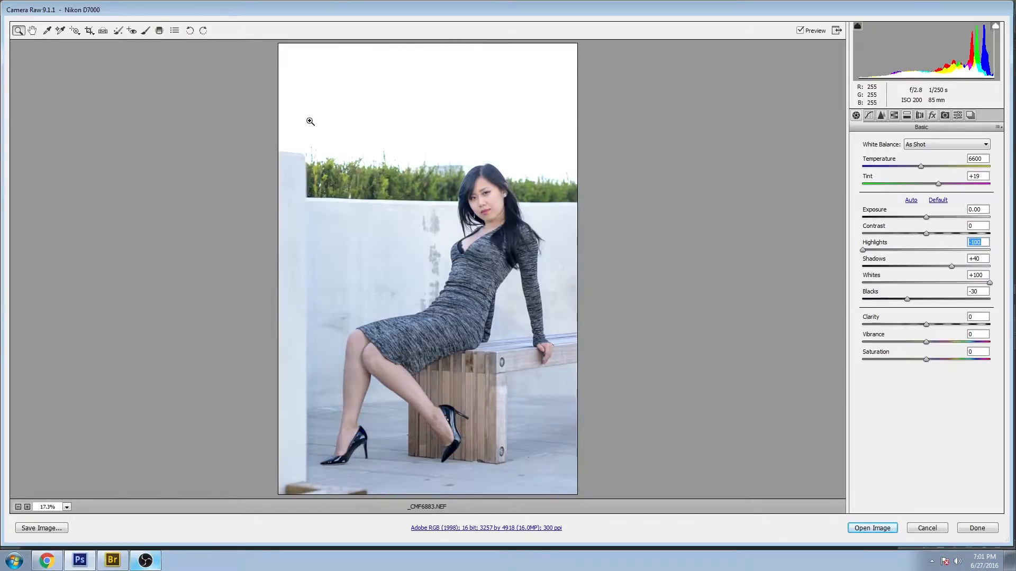
left_click_drag(863, 250, 893, 233)
left_click(986, 241)
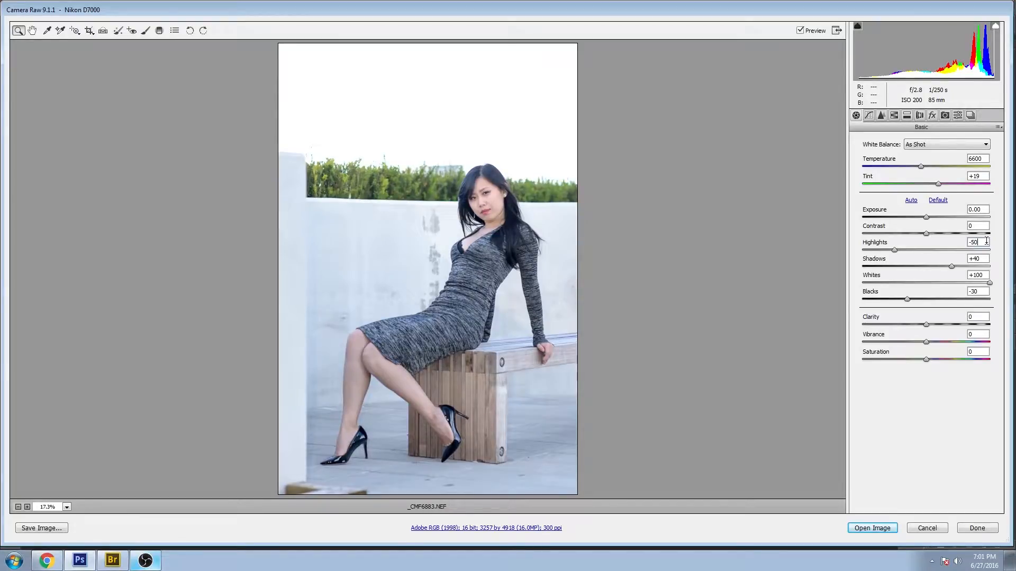
- Zoom into the hair and hedge edges and enable Remove Chromatic Aberration with Purple Amount set to 4
left_click_drag(275, 123, 513, 194)
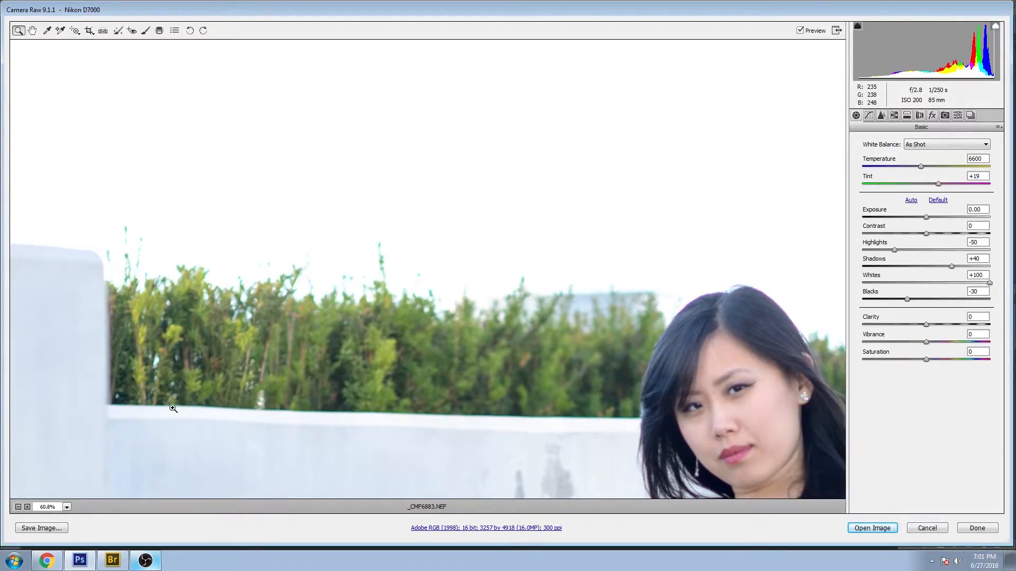
left_click_drag(600, 321, 395, 245)
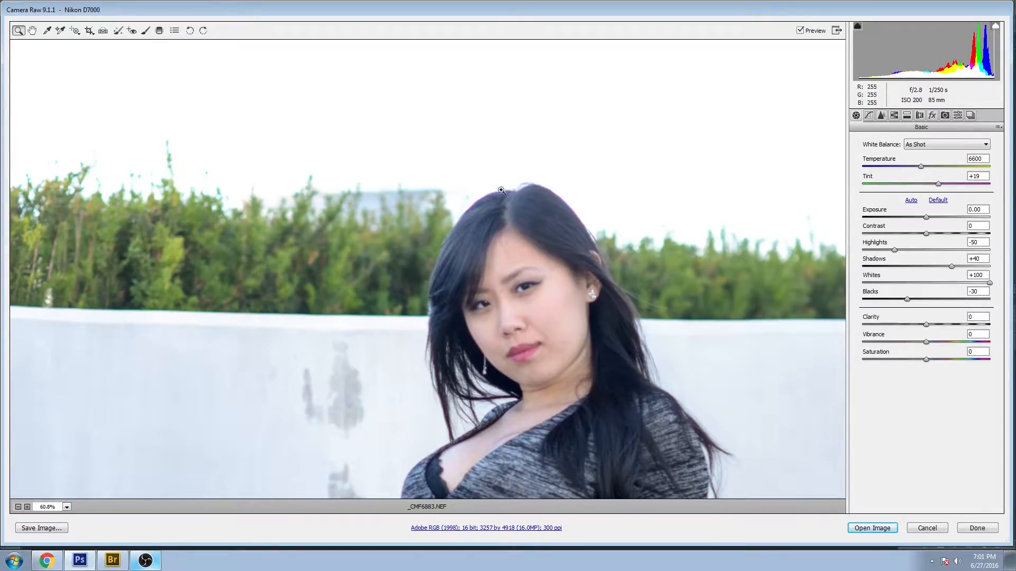
left_click_drag(433, 180, 463, 268)
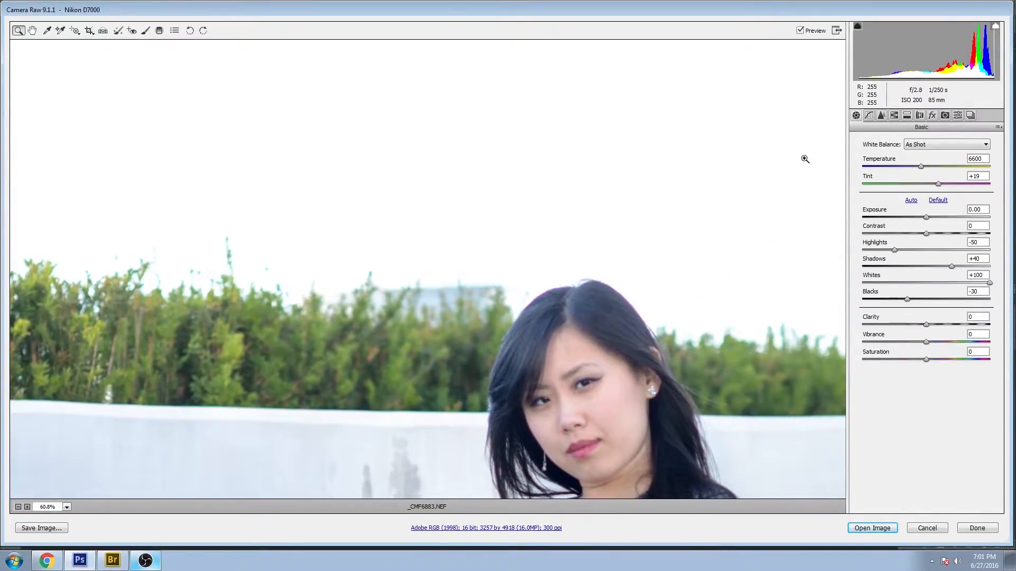
left_click(919, 115)
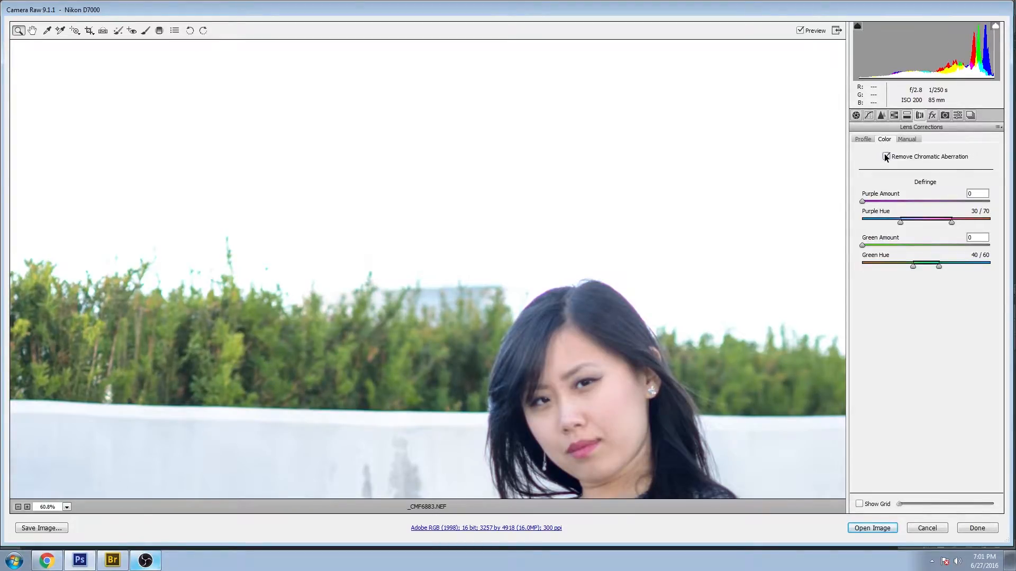
left_click_drag(376, 392, 345, 351)
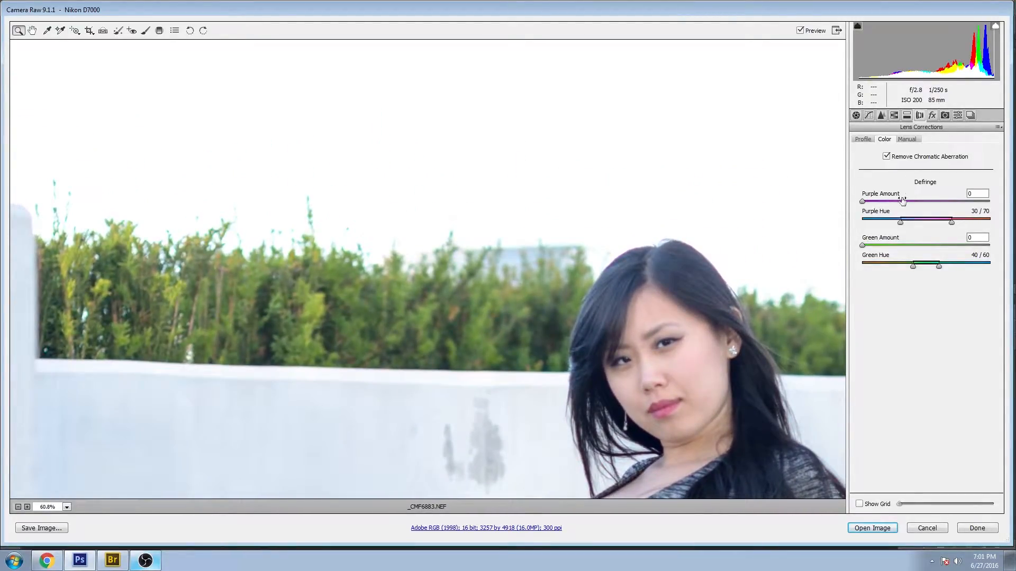
left_click(859, 199)
left_click_drag(862, 201, 891, 201)
- Pan around the dress and bench edges, then set Green Amount to 10 and Green Hue to 40 / 70
left_click_drag(724, 431, 727, 393)
left_click_drag(666, 102, 566, 99)
left_click_drag(398, 423, 622, 95)
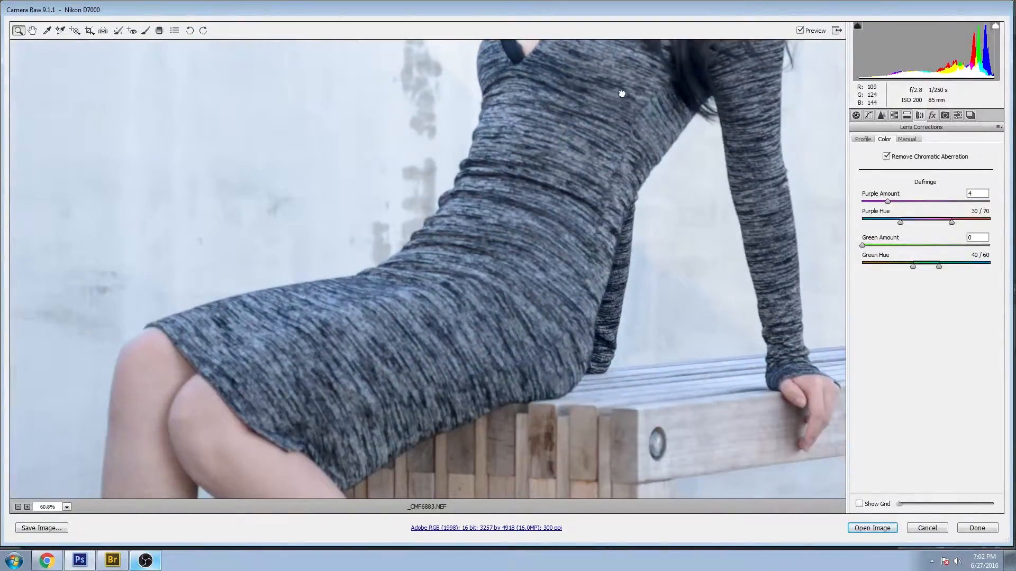
left_click_drag(619, 370, 617, 100)
left_click_drag(484, 434, 184, 417)
left_click_drag(261, 408, 333, 561)
left_click_drag(435, 153, 562, 390)
left_click_drag(643, 117, 653, 372)
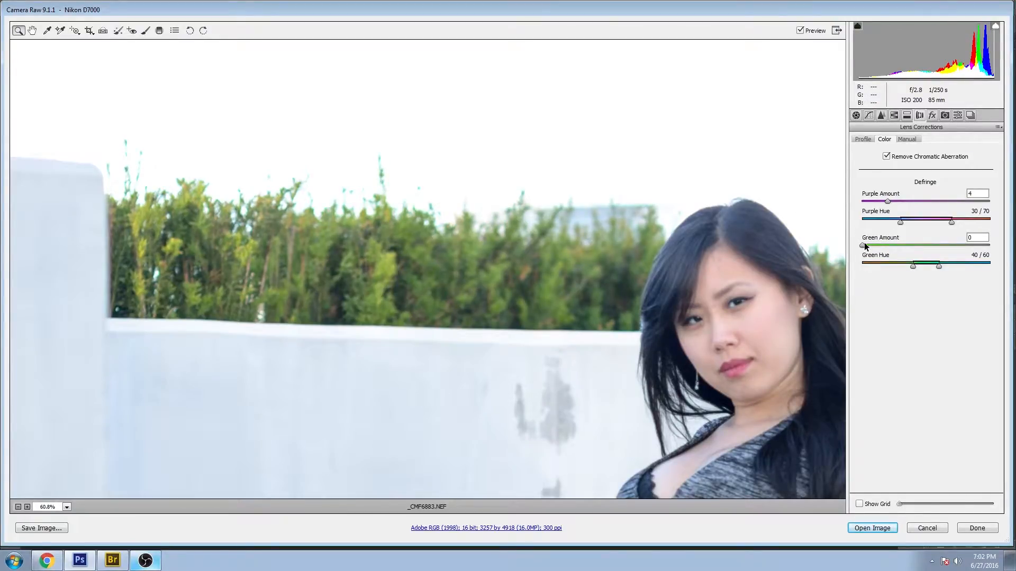
left_click_drag(965, 243, 957, 263)
- Pan across the zoomed photo to inspect the defringed edges, then zoom back out to the whole image
left_click_drag(682, 280, 414, 211)
left_click_drag(322, 433, 494, 159)
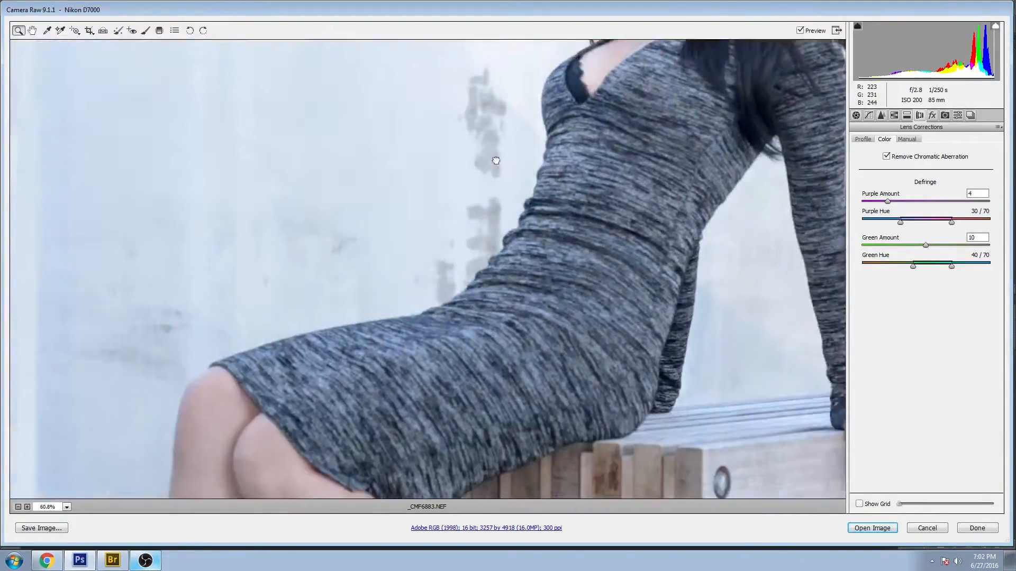
left_click_drag(407, 431, 537, 152)
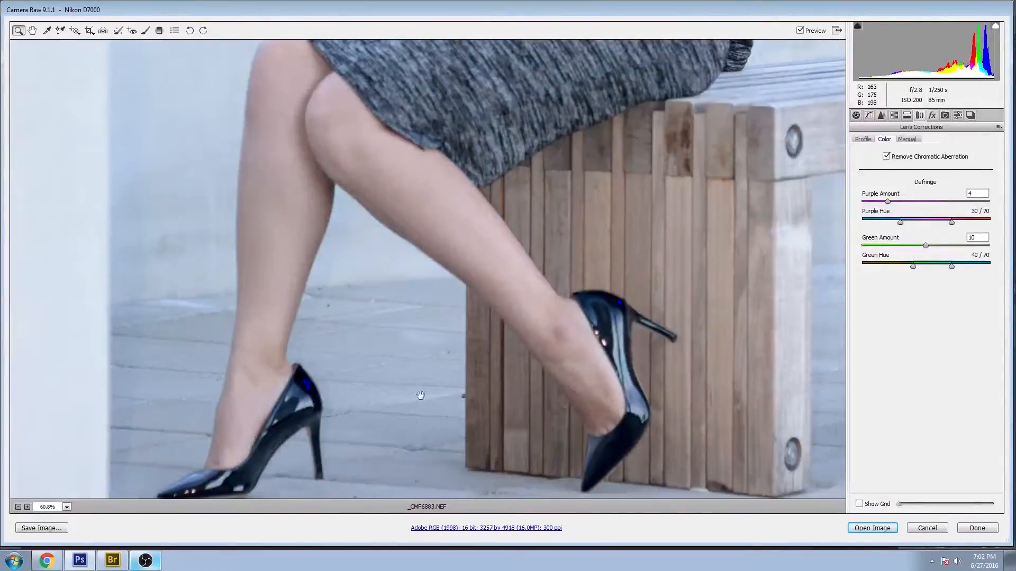
left_click_drag(544, 338, 545, 229)
left_click_drag(396, 335, 233, 335)
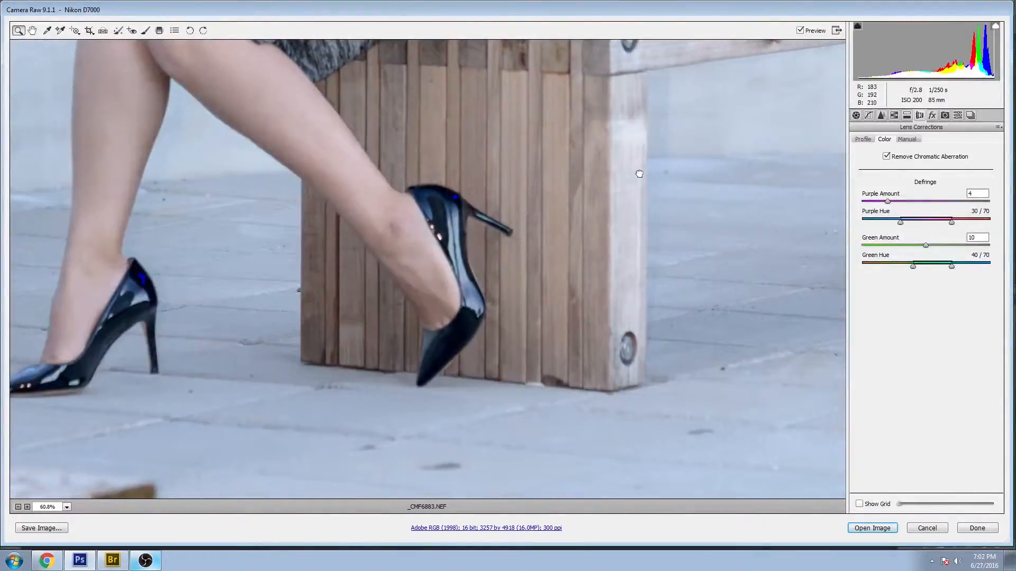
left_click_drag(369, 163, 319, 325)
left_click_drag(685, 127, 644, 314)
left_click_drag(290, 143, 504, 250)
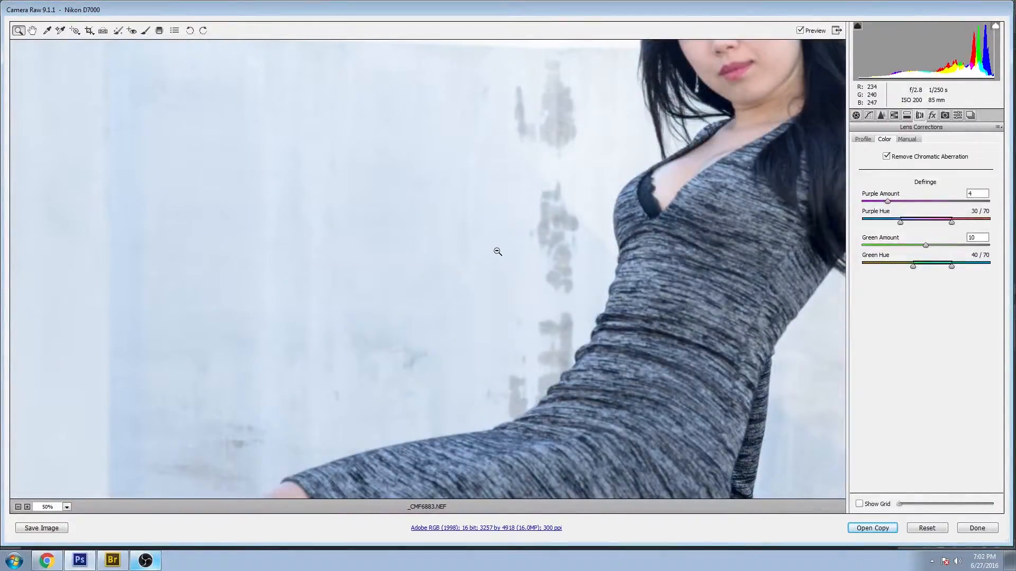
left_click(497, 251, "alt")
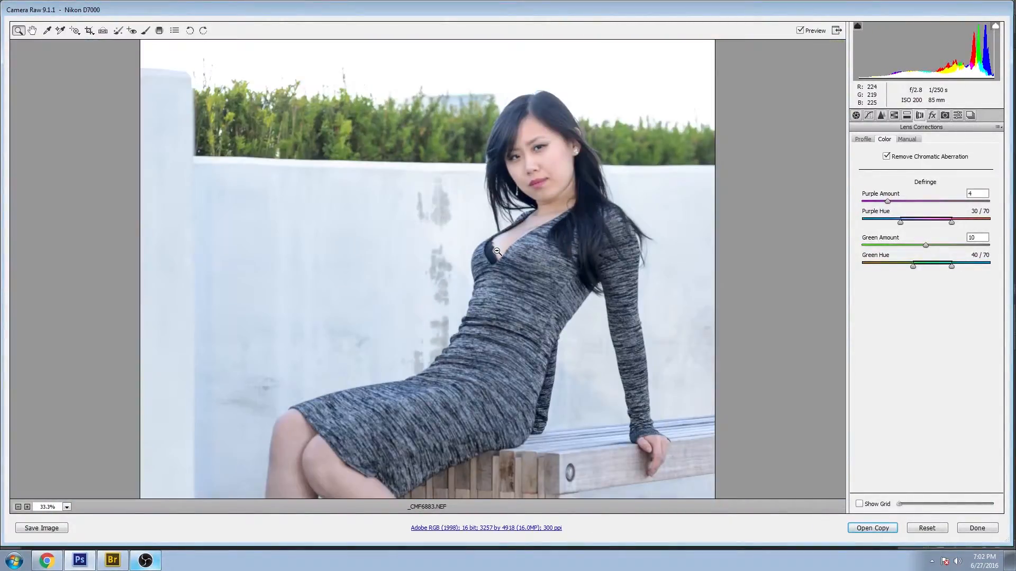
right_click(379, 291)
left_click(412, 358)
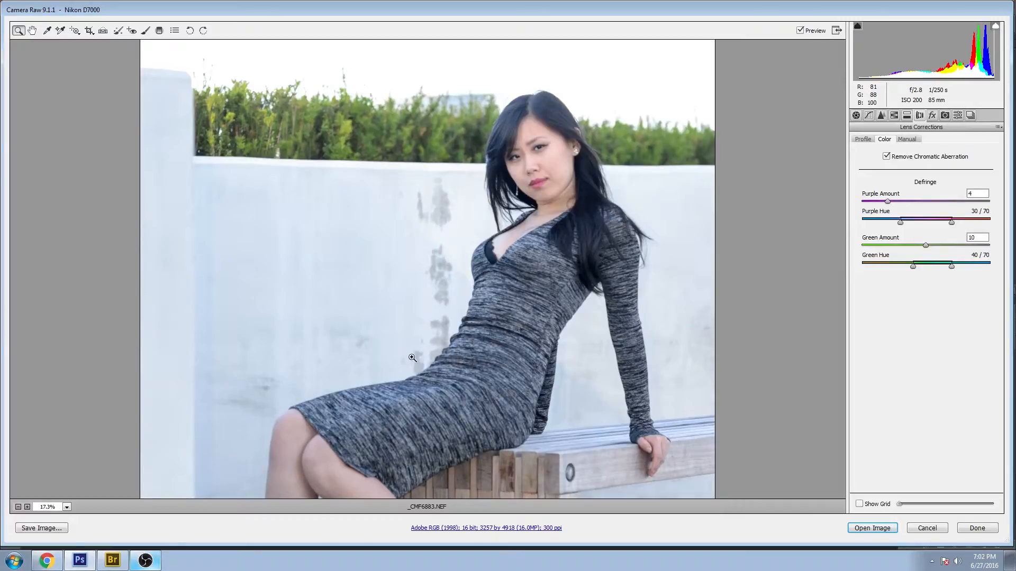
- Open the image in Photoshop and lasso-select the stray object along the bottom-left edge
left_click(872, 528)
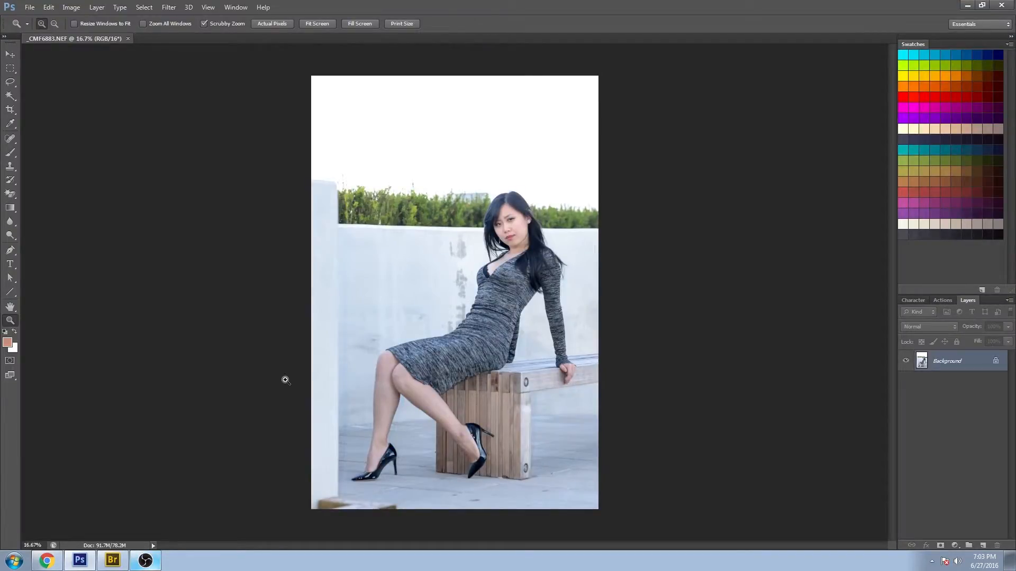
left_click(14, 83)
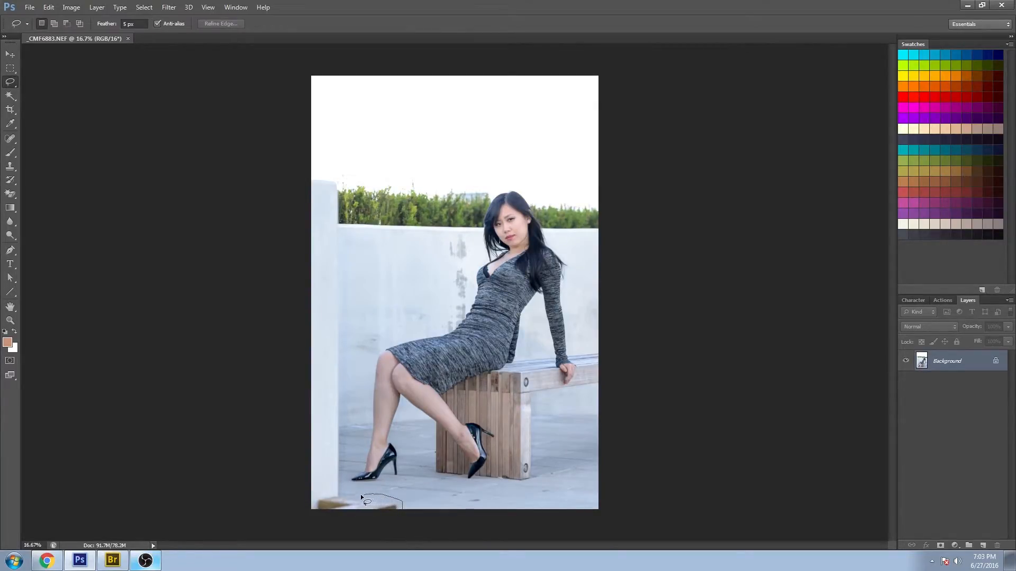
left_click_drag(340, 495, 299, 514)
left_click_drag(402, 540, 402, 539)
- Fill the selection with Content-Aware fill, then deselect
left_click(48, 7)
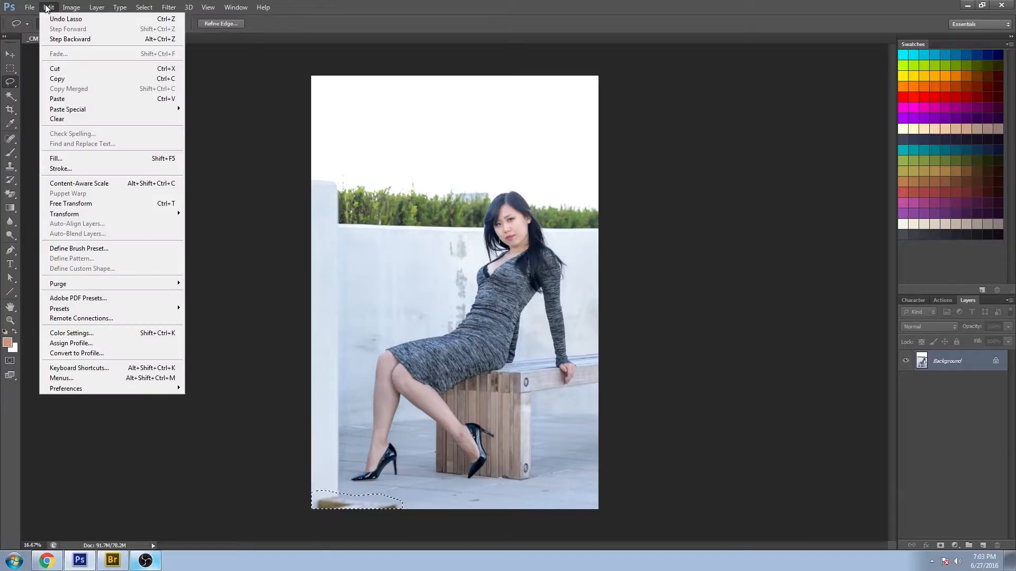
left_click(125, 159)
left_click(714, 233)
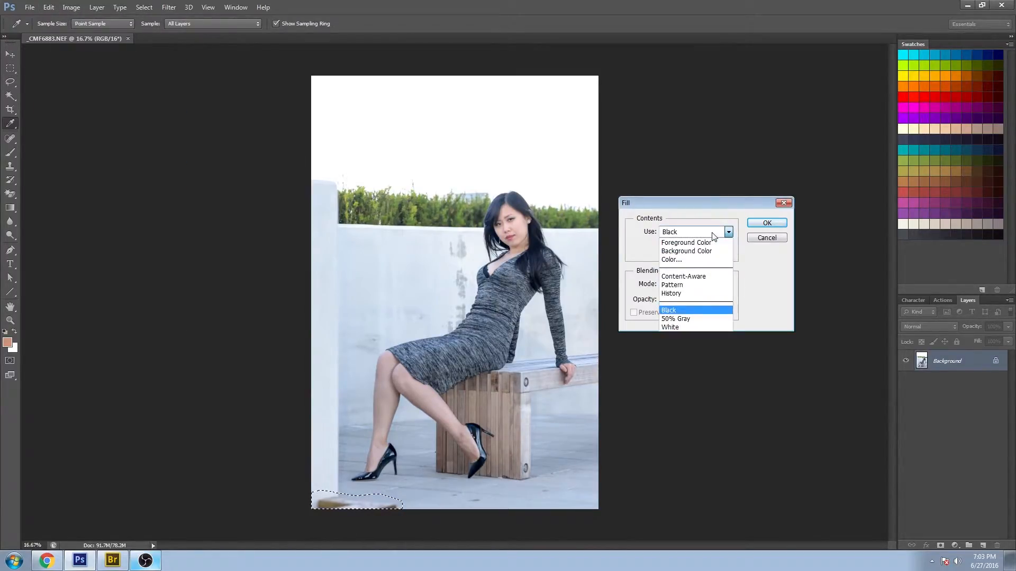
left_click(683, 276)
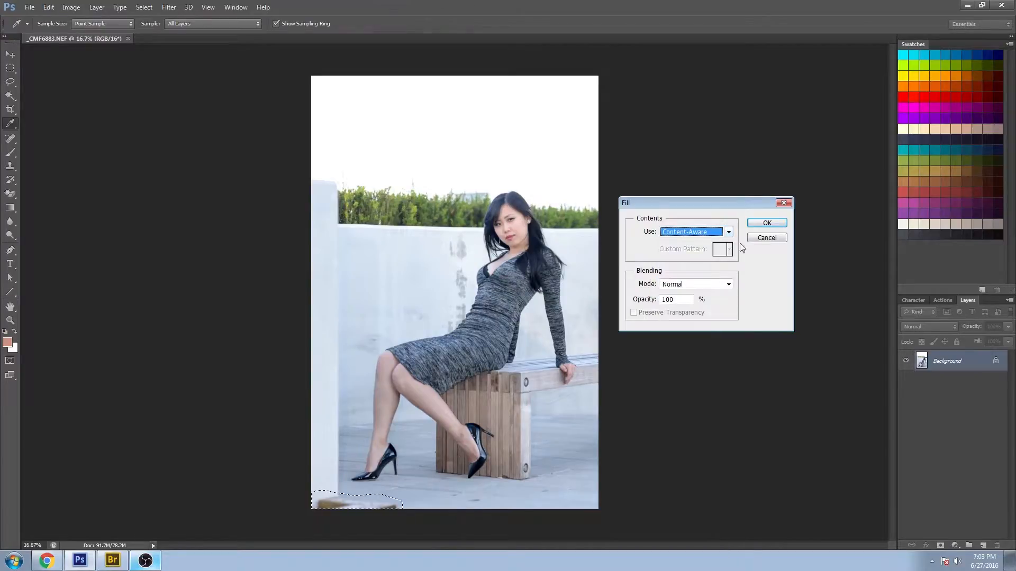
left_click(767, 223)
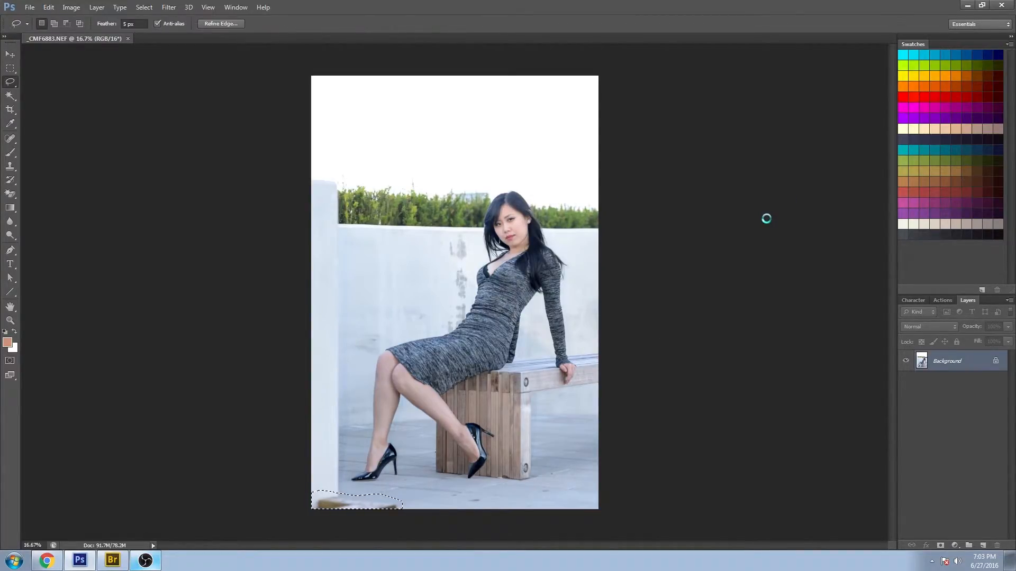
key("ctrl+d")
key("z")
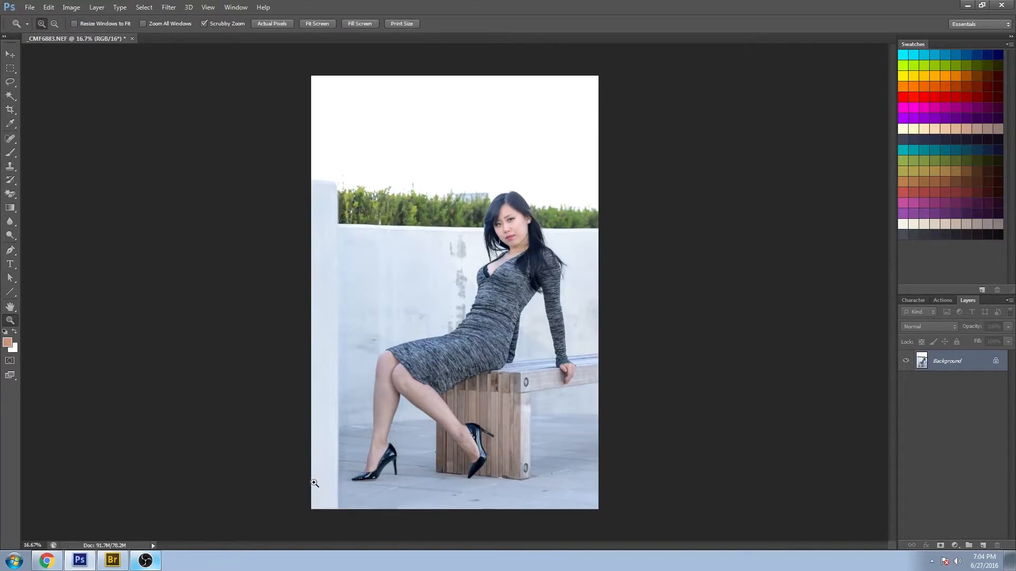
left_click(11, 68)
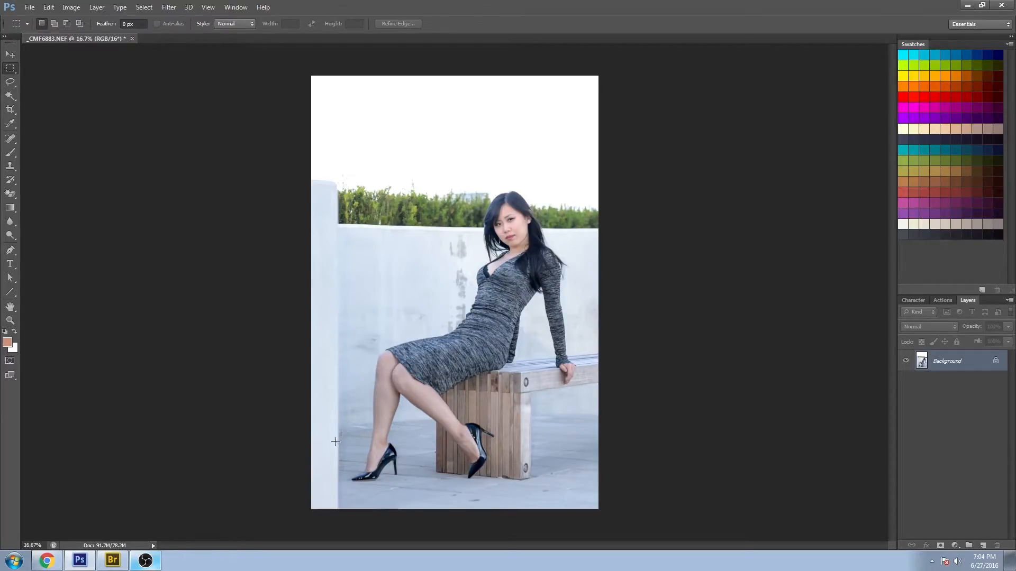
left_click_drag(349, 479, 320, 509)
left_click(670, 414)
- Switch to Bridge and open _CMF6630.NEF, the cloudy sky photo, in Photoshop
left_click(112, 561)
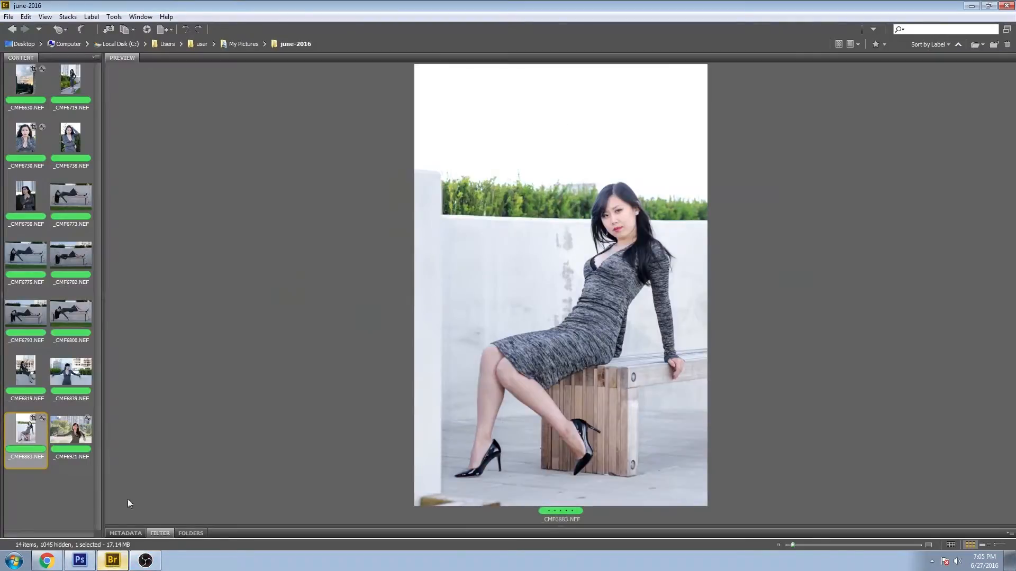
key("Right")
left_click(25, 82)
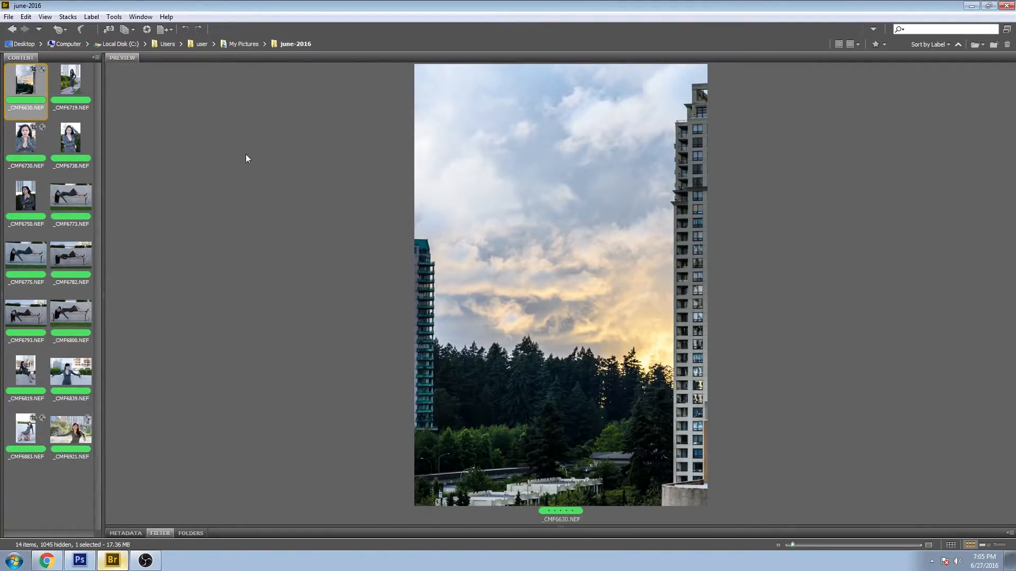
double_click(28, 84)
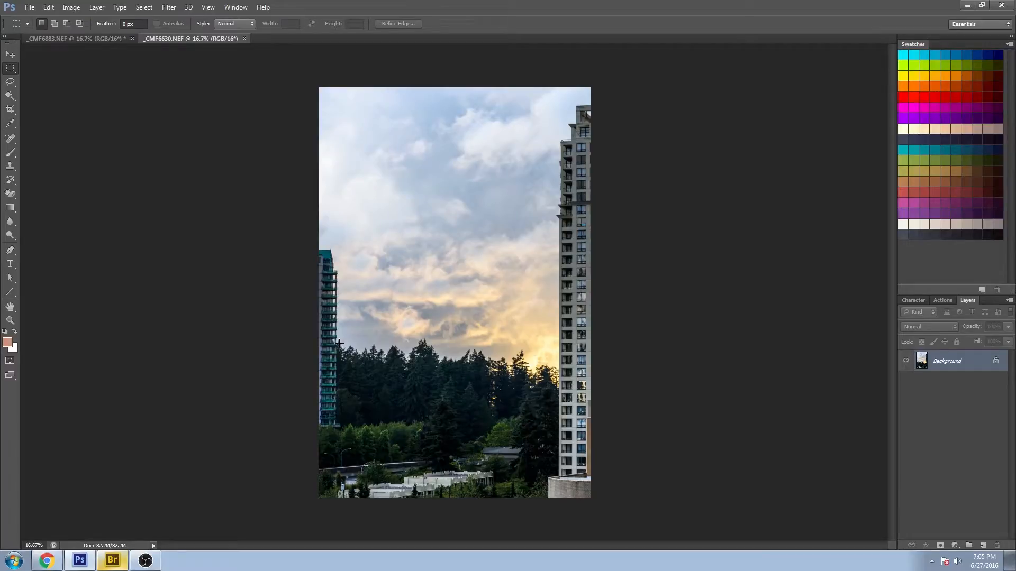
- Select a rectangular area of the clouds in the sky photo and copy it
left_click_drag(337, 341, 556, 180)
left_click(49, 8)
left_click(49, 37)
left_click(47, 7)
left_click(74, 75)
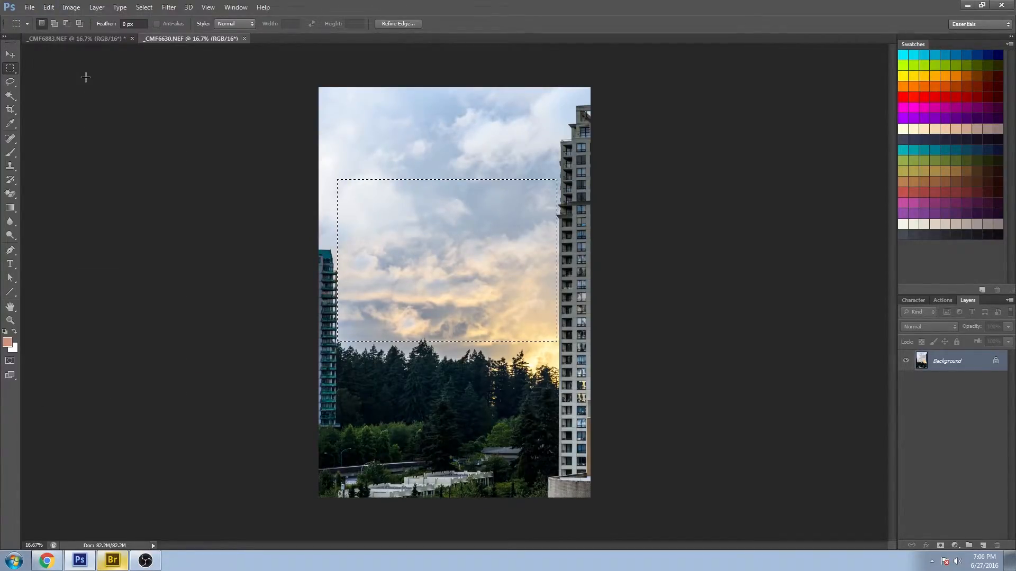
- Close the sky photo's document and pick the Move tool on the portrait
left_click(244, 38)
left_click(529, 206)
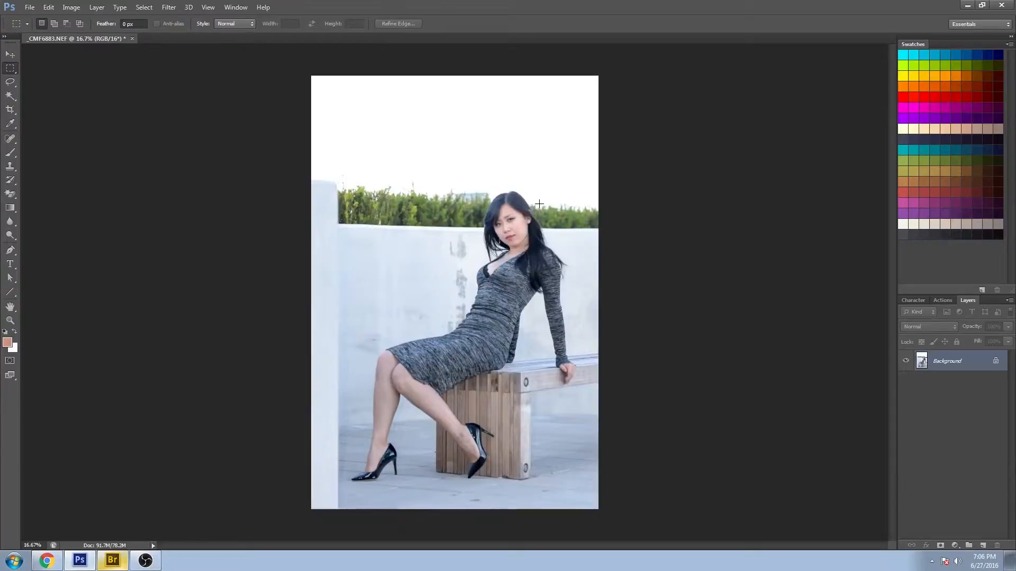
left_click(10, 54)
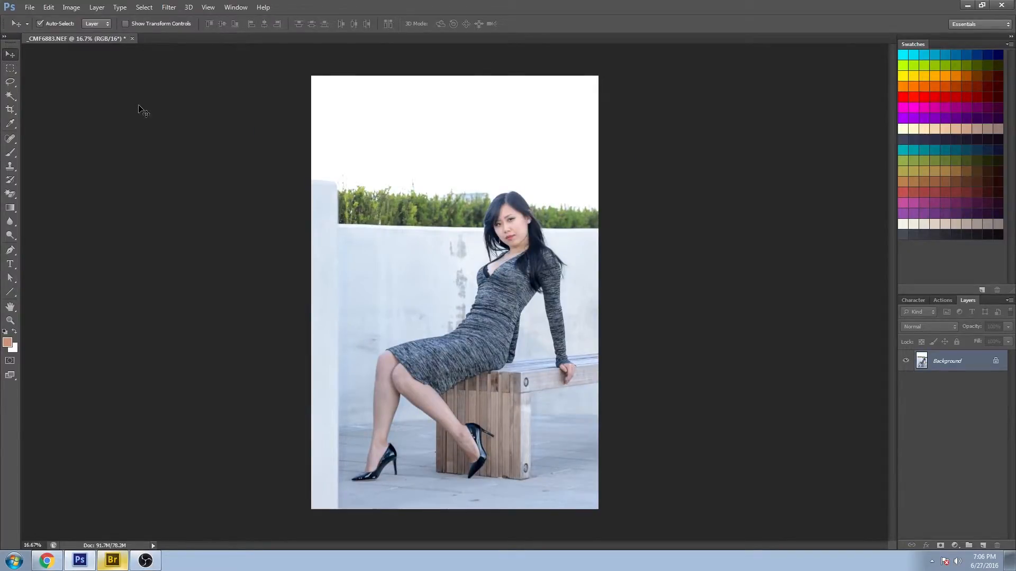
- Paste the copied clouds as a new layer and move and scale them to cover the portrait's sky
key("ctrl+v")
left_click_drag(459, 307, 427, 154)
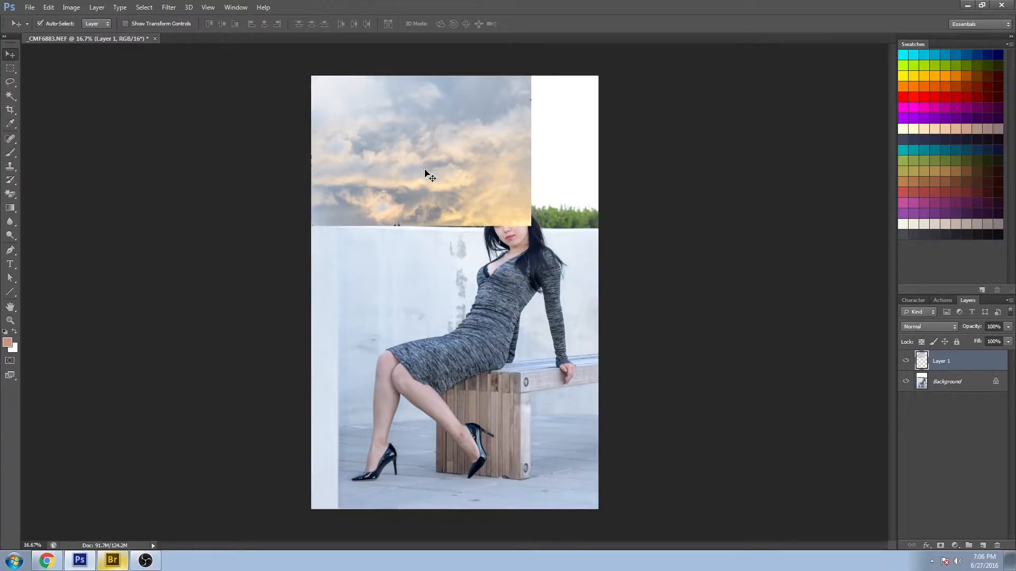
key("ctrl+t")
left_click_drag(533, 229, 604, 233)
left_click_drag(460, 60, 460, 51)
left_click_drag(311, 143, 307, 142)
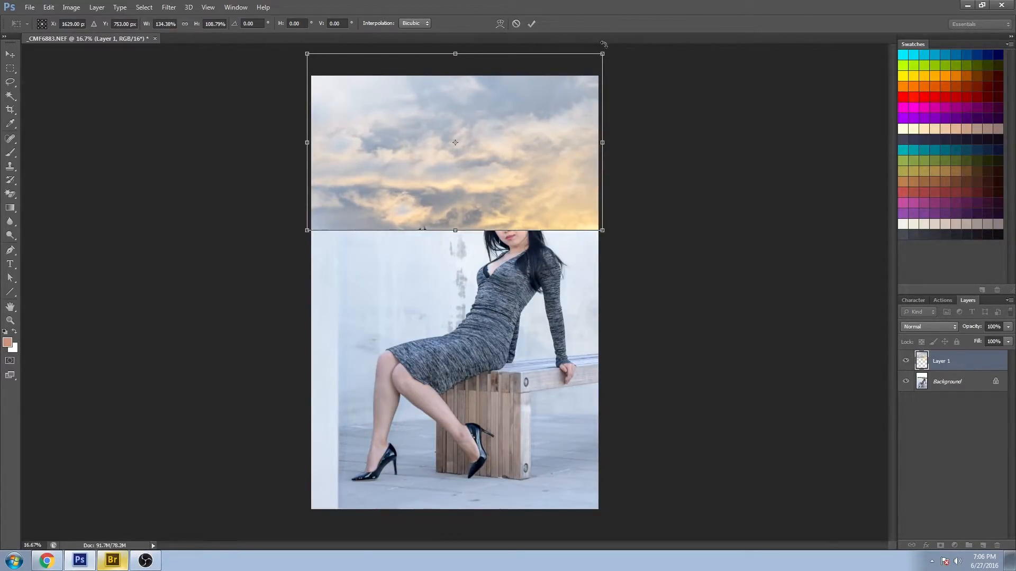
left_click_drag(602, 54, 603, 48)
key("Return")
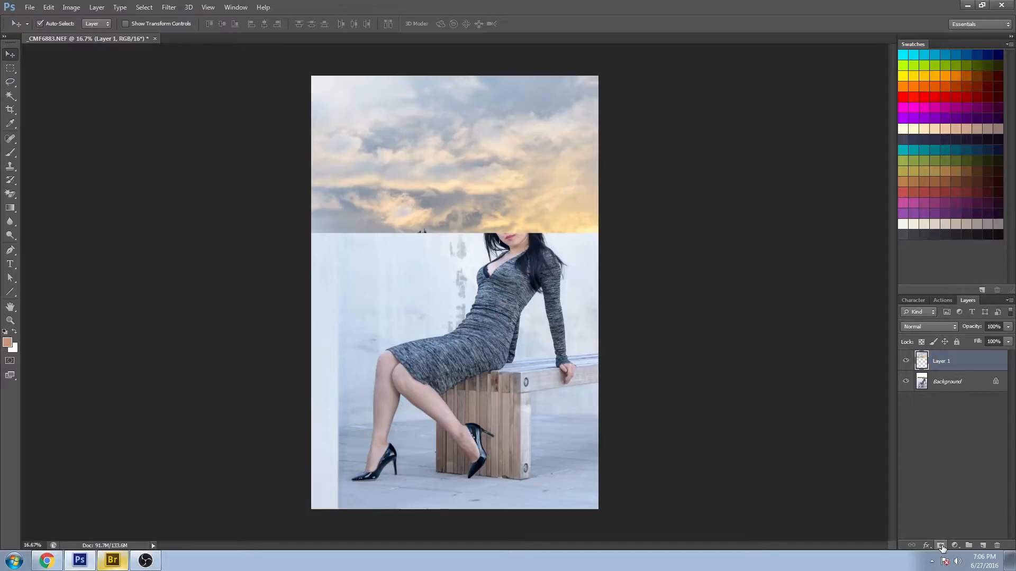
- Add a layer mask to the cloud layer and fill the mask with Black to hide the clouds
left_click(941, 545)
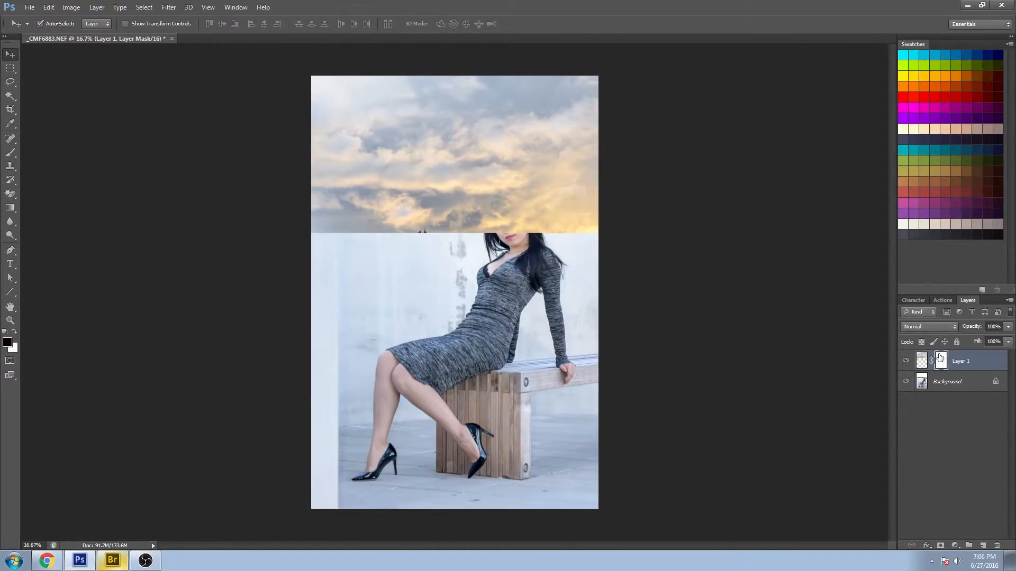
key("shift+F5")
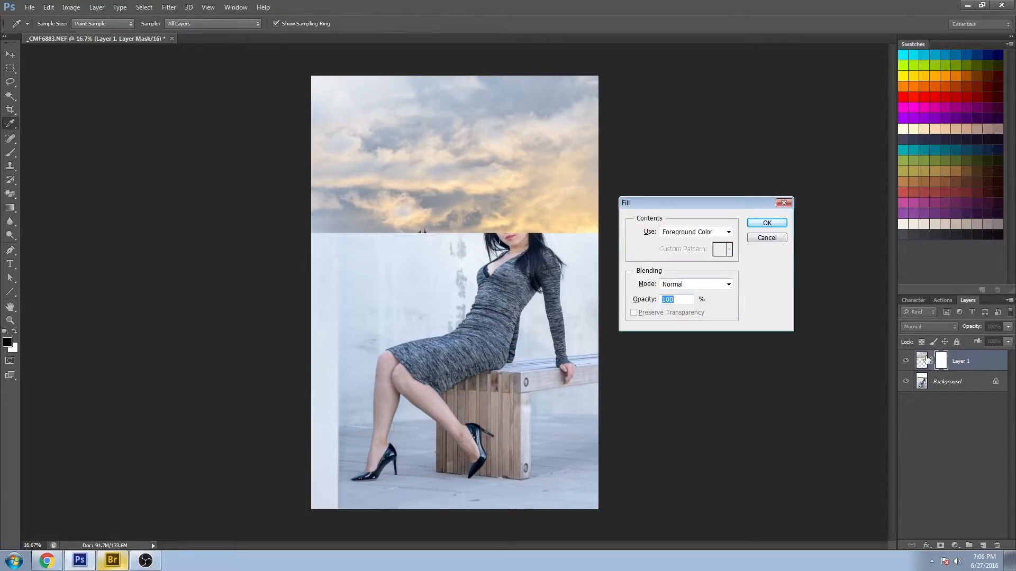
left_click(718, 234)
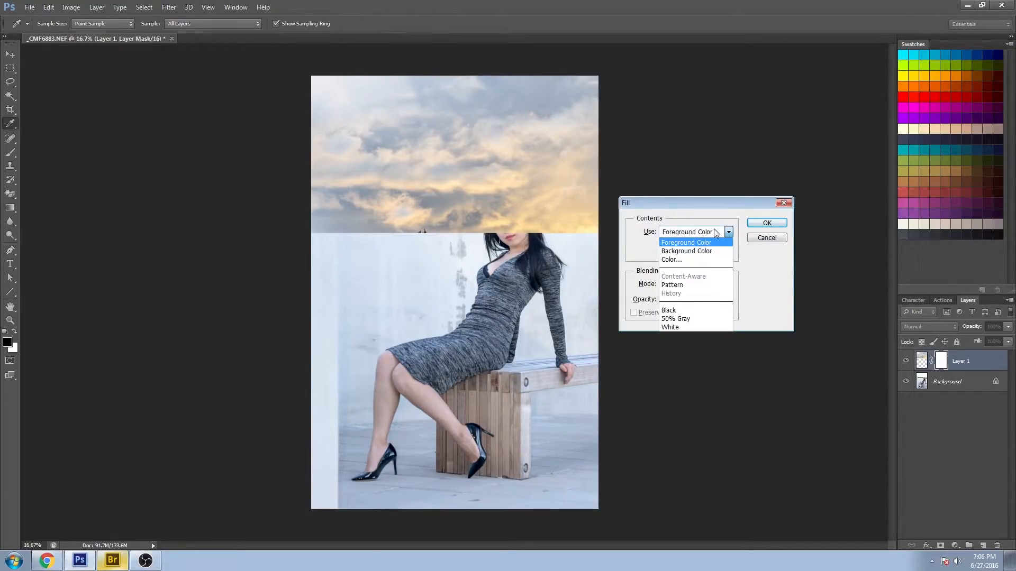
left_click(705, 310)
left_click(768, 225)
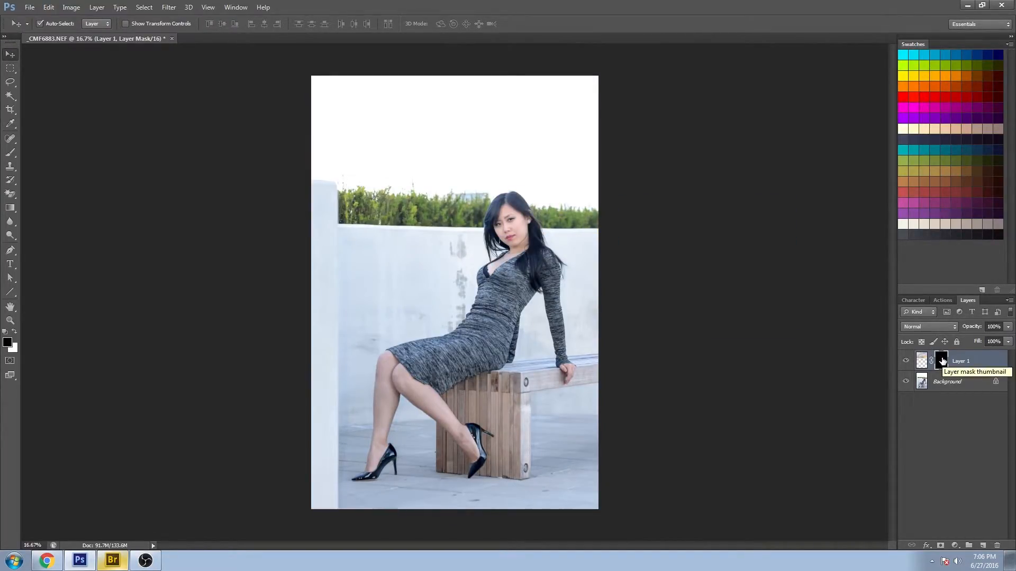
- Paint with a white Brush on the mask to reveal the clouds across the sky above the hedge
left_click(10, 152)
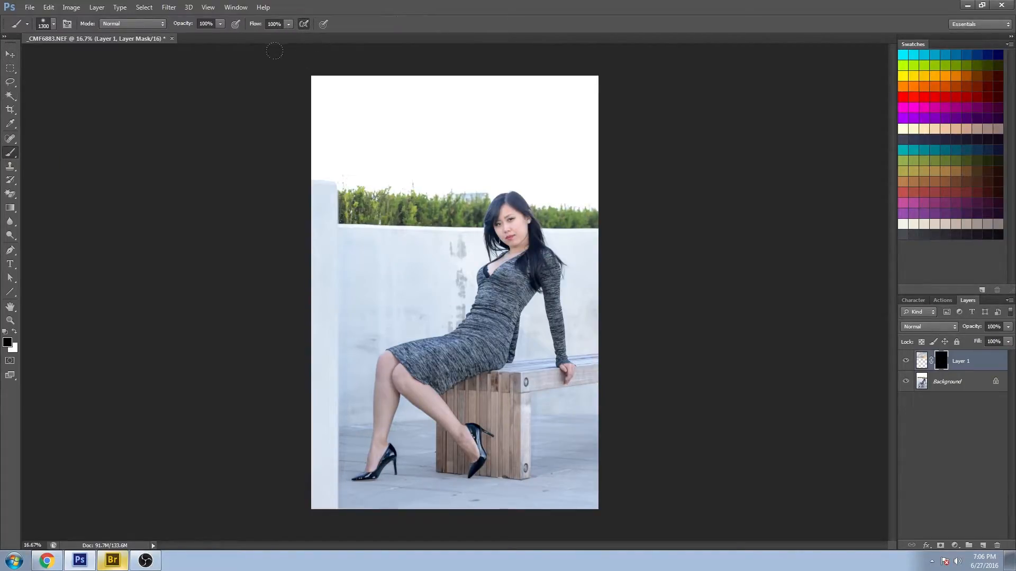
left_click(15, 331)
mouse_move(356, 103)
left_mouse_down()
mouse_move(350, 110)
mouse_move(328, 79)
mouse_move(429, 124)
mouse_move(476, 116)
mouse_move(456, 111)
mouse_move(561, 116)
mouse_move(587, 138)
mouse_move(609, 77)
left_mouse_up()
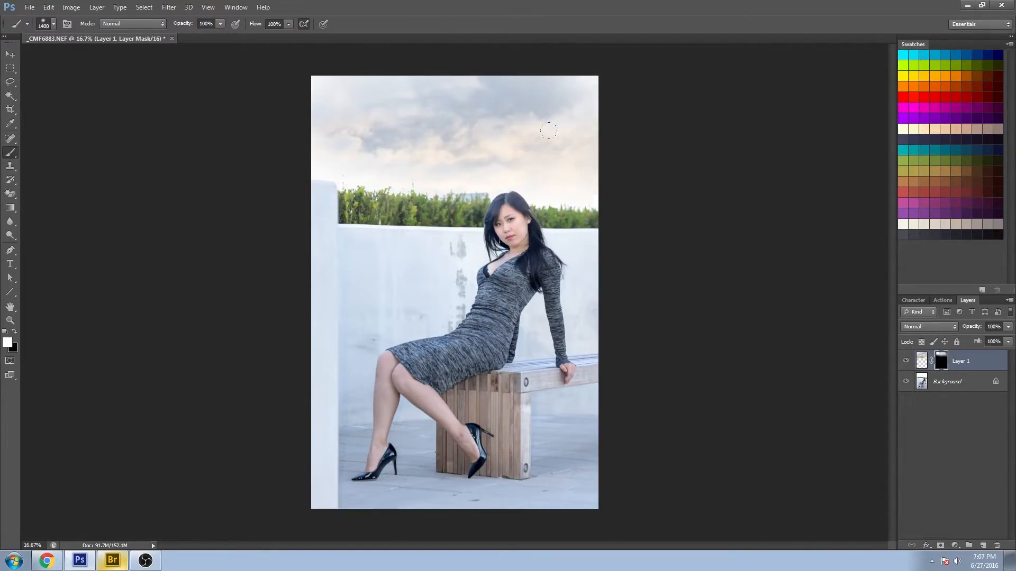
key("bracketleft")
key("bracketleft")
key("bracketleft")
key("bracketleft")
key("bracketleft")
key("bracketleft")
key("bracketleft")
key("bracketleft")
mouse_move(574, 166)
left_mouse_down()
mouse_move(390, 151)
mouse_move(358, 163)
left_mouse_up()
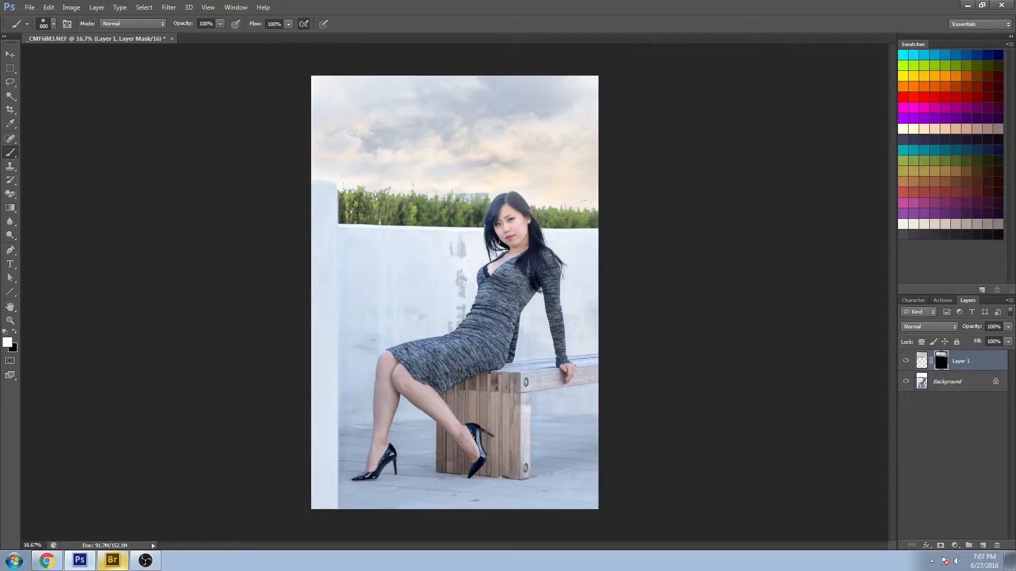
- Paint with a larger brush along the top of the sky to reveal more clouds, then return to the Move tool
key("bracketright")
key("bracketright")
mouse_move(389, 80)
left_mouse_down()
mouse_move(516, 88)
mouse_move(505, 93)
mouse_move(590, 127)
mouse_move(582, 93)
mouse_move(540, 49)
left_mouse_up()
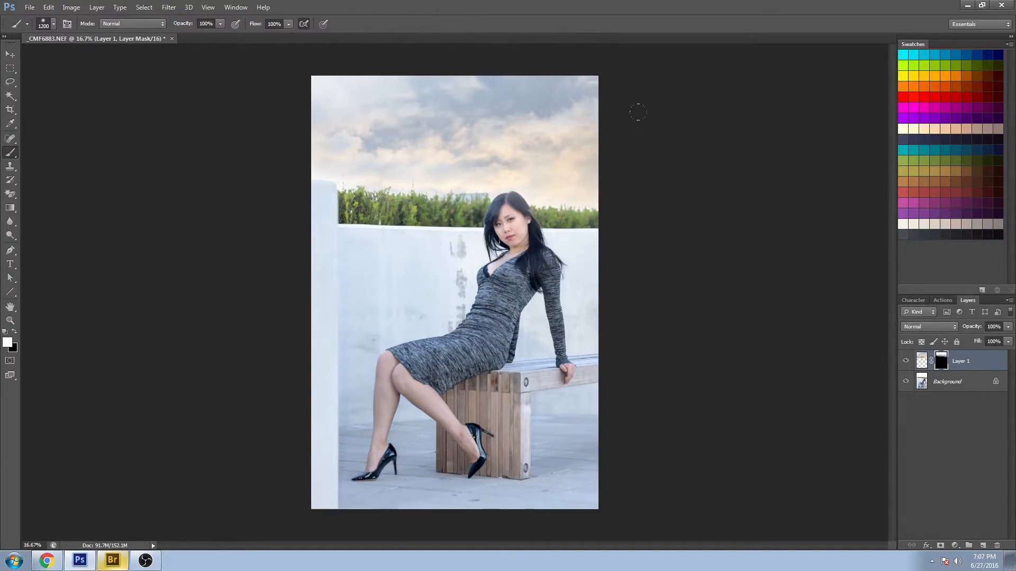
key("bracketleft")
left_click(11, 55)
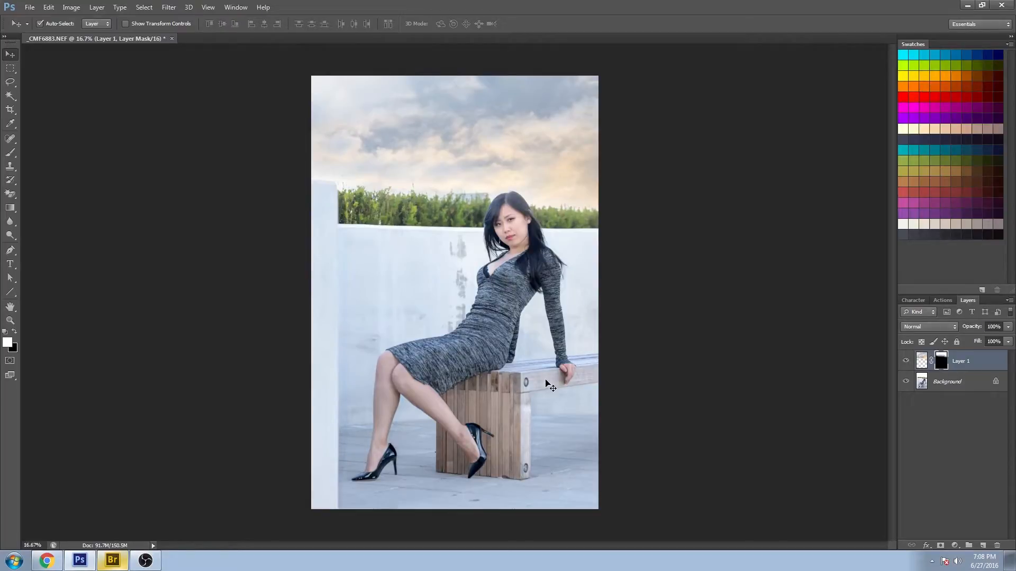
- Toggle the cloud layer's visibility to compare the sky with and without clouds
left_click(905, 362)
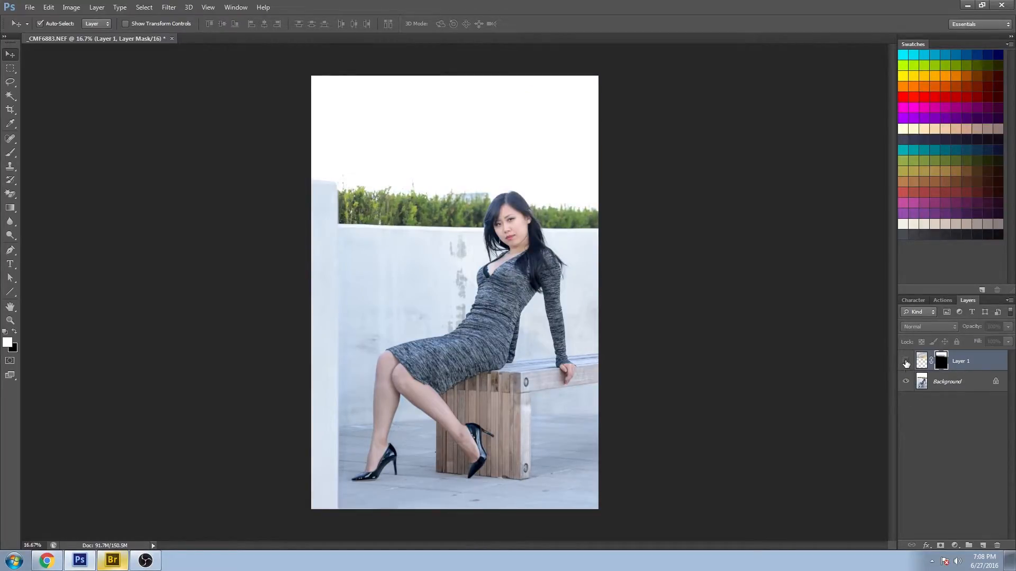
left_click(906, 361)
left_click(906, 361)
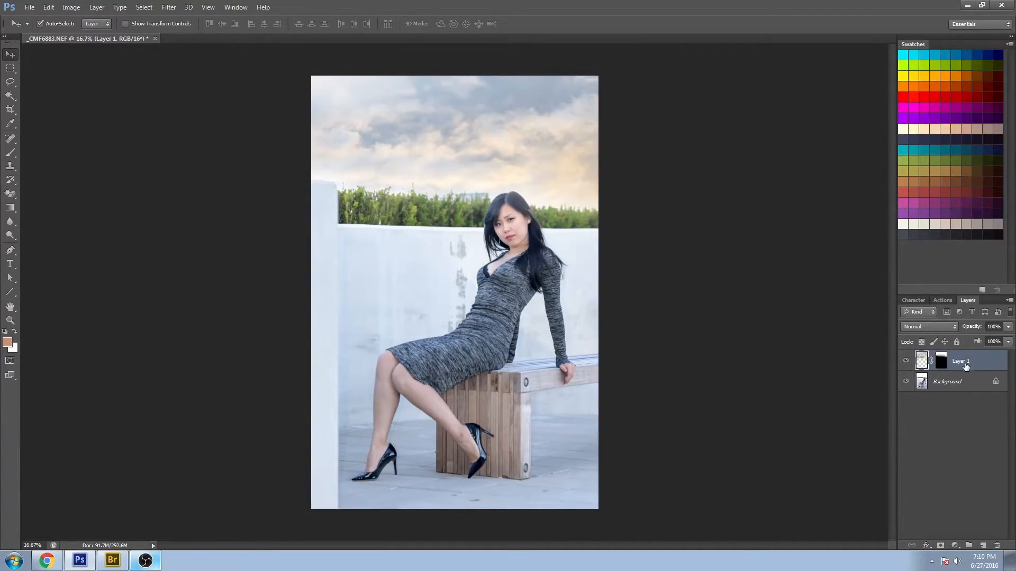
- Add a Color Balance adjustment layer and clip it to the cloud layer
left_click(955, 546)
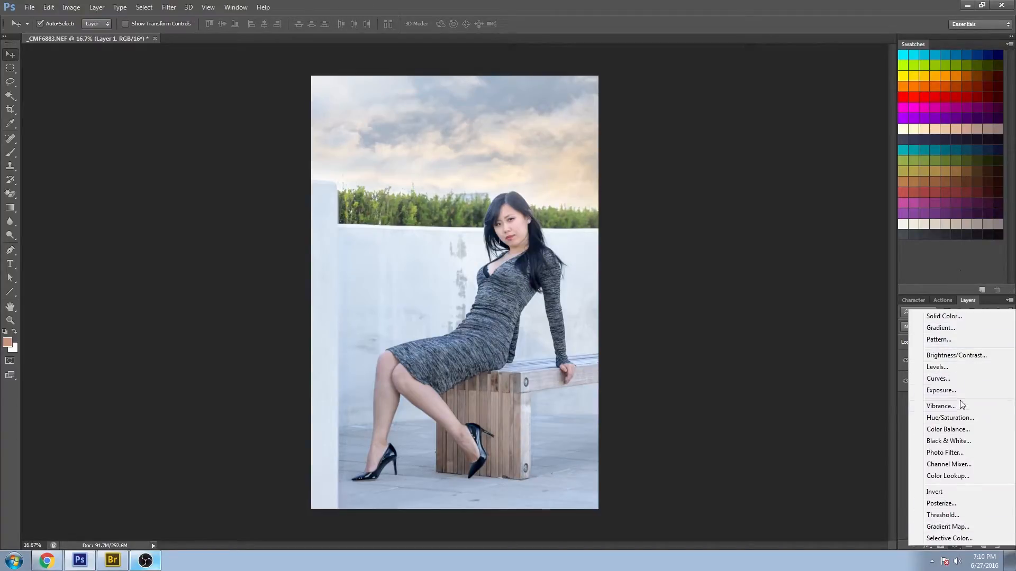
left_click(945, 430)
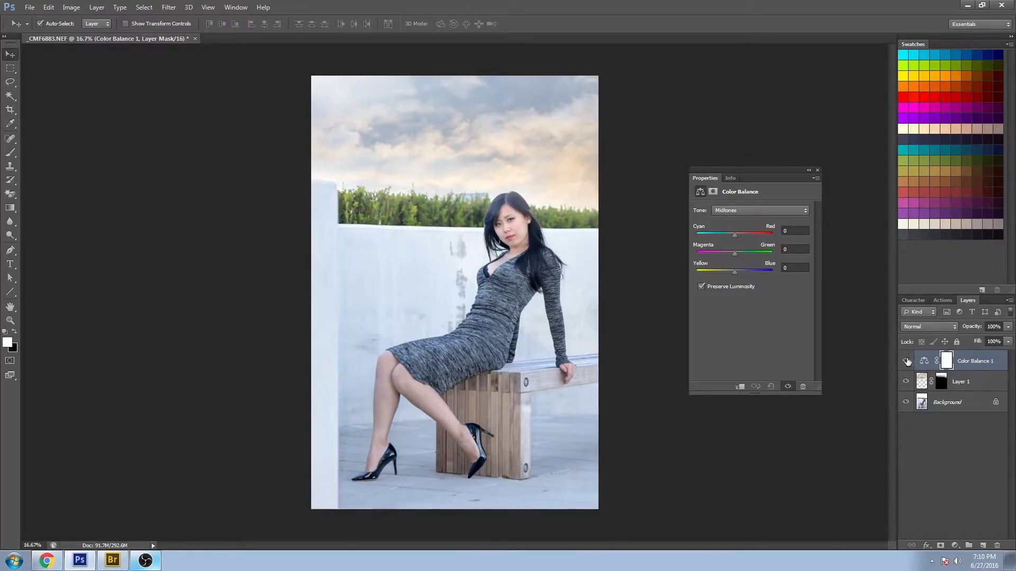
left_click_drag(735, 233, 746, 234)
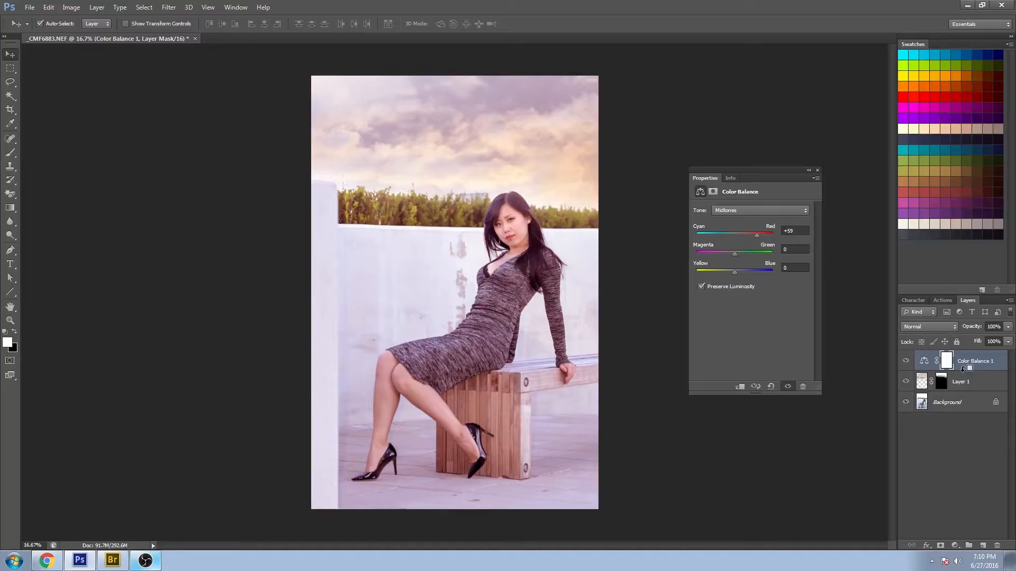
key("alt")
key("alt")
left_click(962, 369, "alt")
left_click(905, 361)
left_click(906, 361)
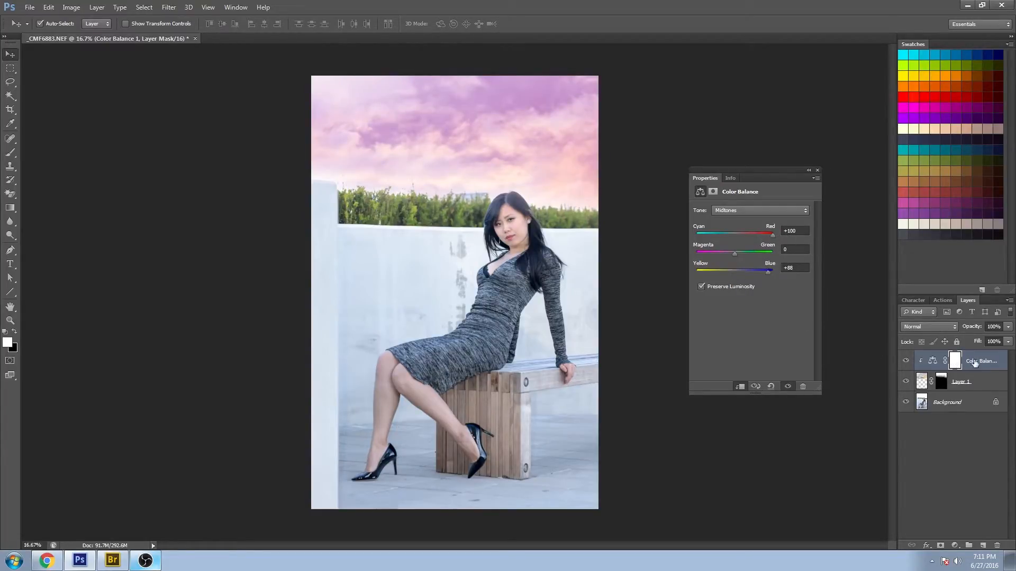
- Rebalance the clouds' midtones to Cyan-Red -5, Magenta-Green +3 and Yellow-Blue +17
left_click(904, 362)
left_click(904, 362)
left_click(904, 362)
left_click(904, 361)
left_click(800, 231)
type("0")
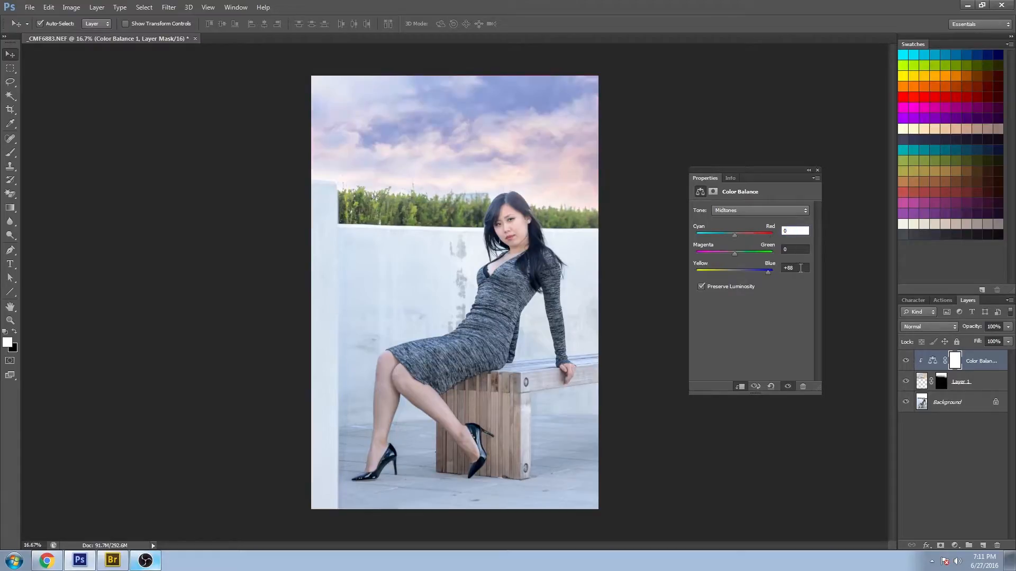
left_click(800, 268)
type("0")
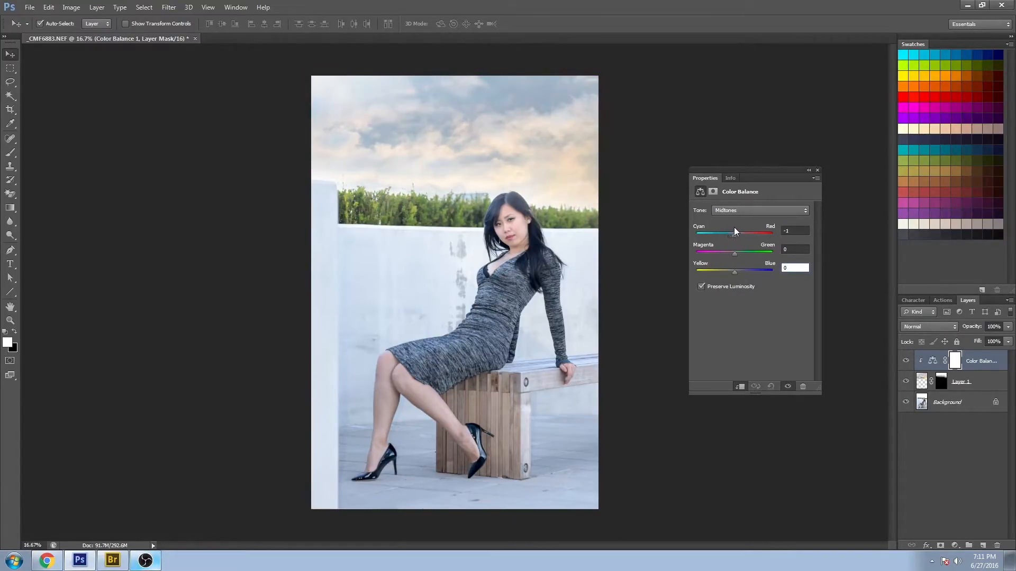
left_click_drag(735, 231, 731, 231)
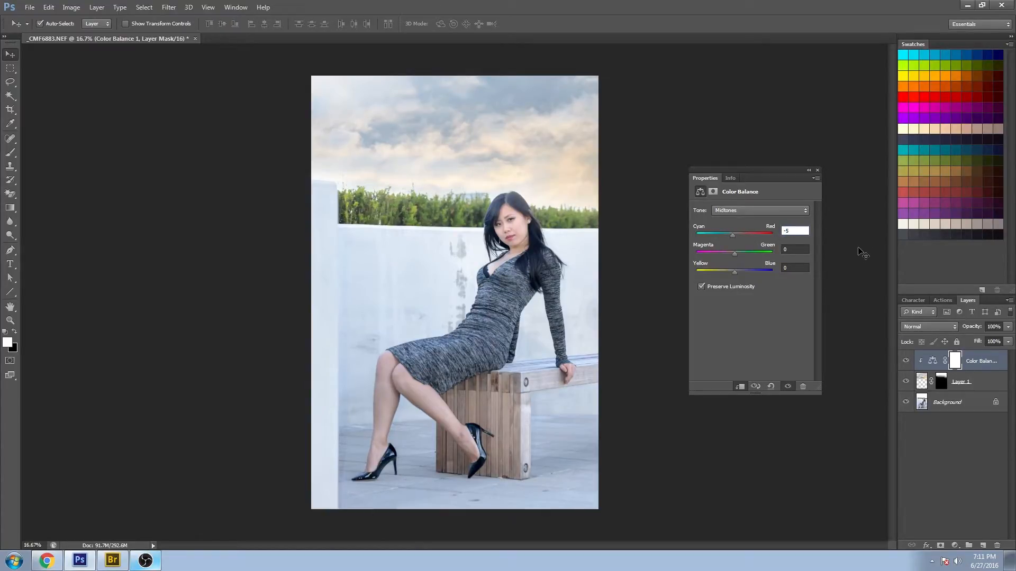
left_click(735, 255)
- Adjust the clouds' shadows to Cyan-Red +10, Magenta-Green +1 and Yellow-Blue +2
left_click(759, 210)
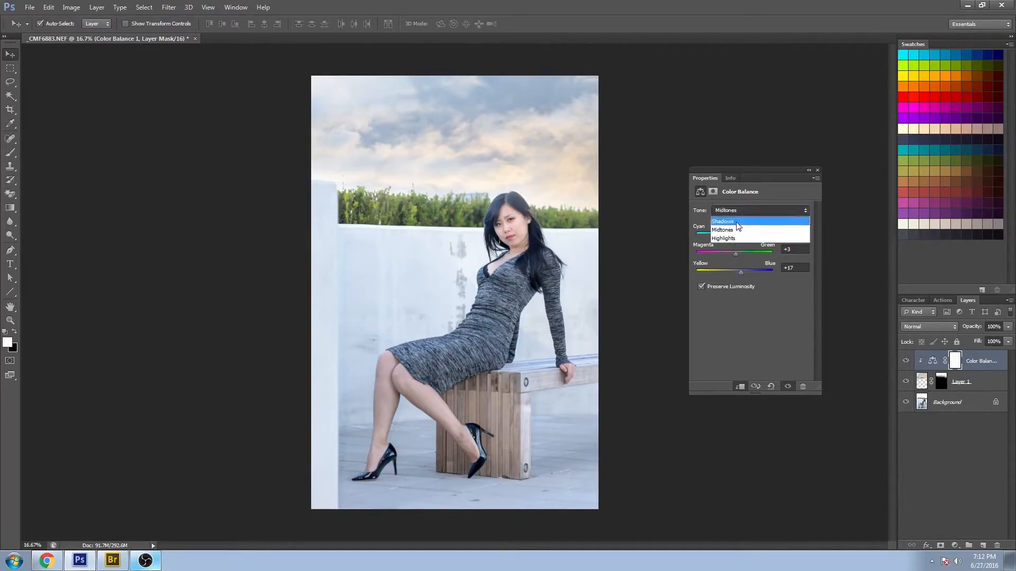
left_click(739, 221)
left_click_drag(739, 233, 735, 254)
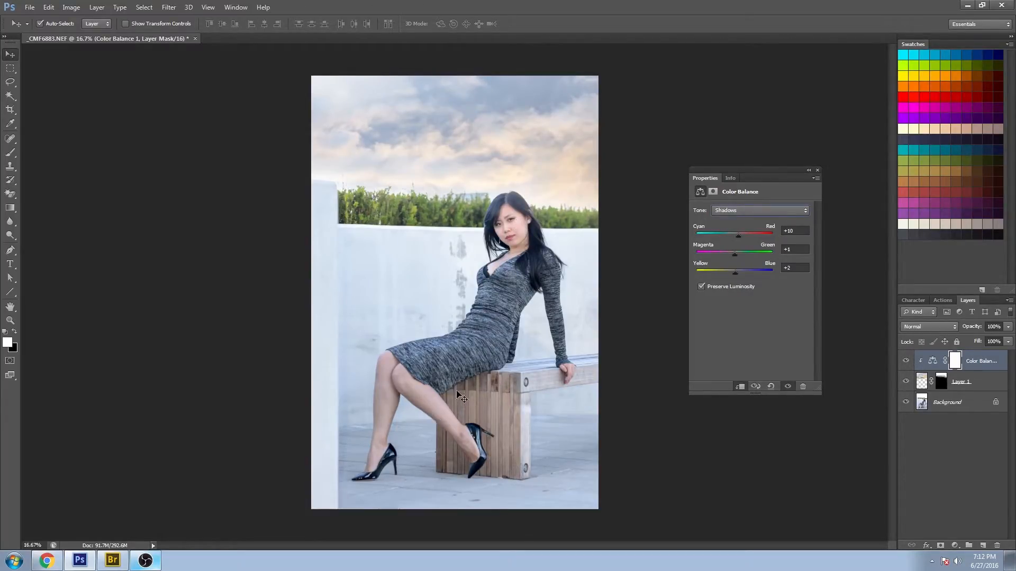
- Adjust the clouds' highlights, setting Yellow-Blue to 5, and close the properties panel
left_click(740, 210)
left_click(730, 237)
left_click_drag(733, 251, 730, 275)
left_click_drag(736, 271, 731, 271)
left_click(786, 269)
type("5")
left_click(817, 172)
- Merge the Color Balance adjustment into the cloud layer and compare its visibility
left_click(975, 388)
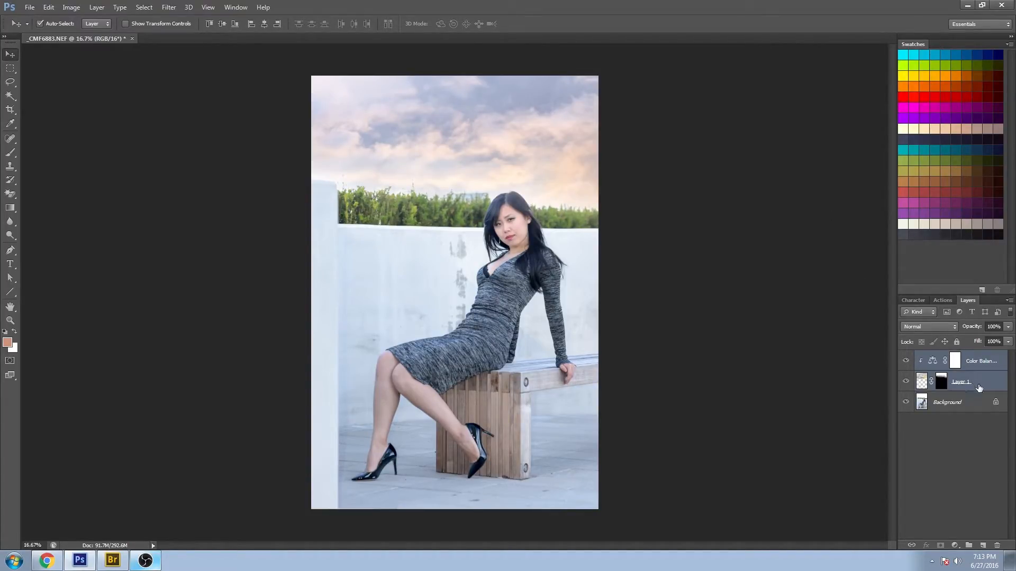
key("ctrl+e")
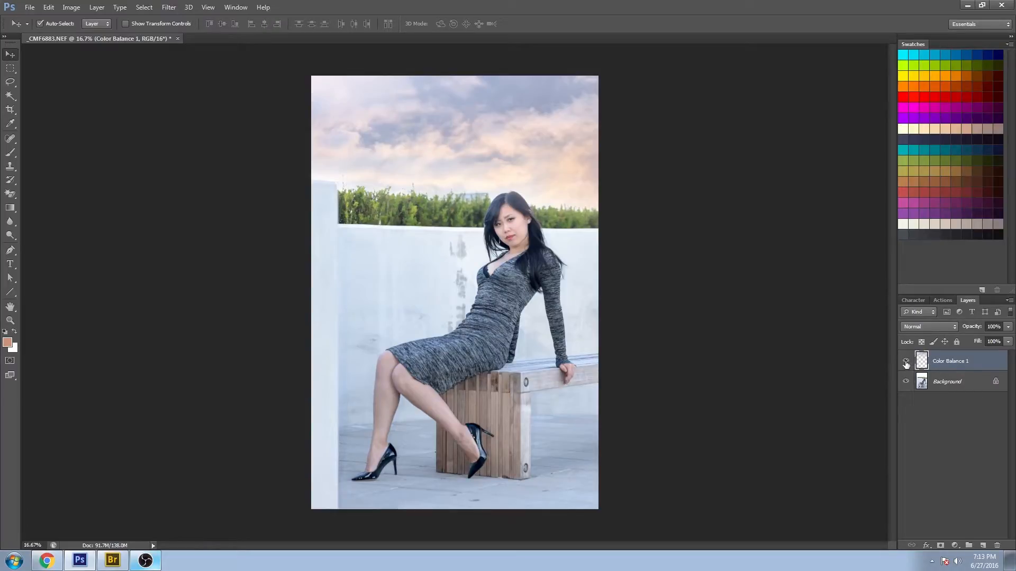
left_click(905, 362)
left_click(905, 362)
- Add a Levels adjustment clipped to the cloud layer, raising the black input to about 38 and tweaking midtone and white points
left_click(955, 546)
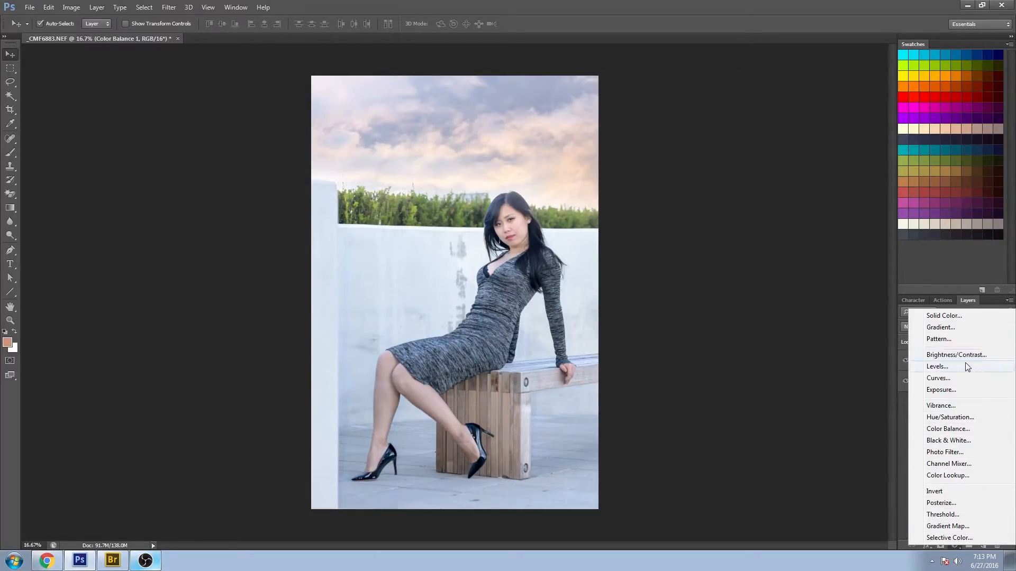
left_click(950, 366)
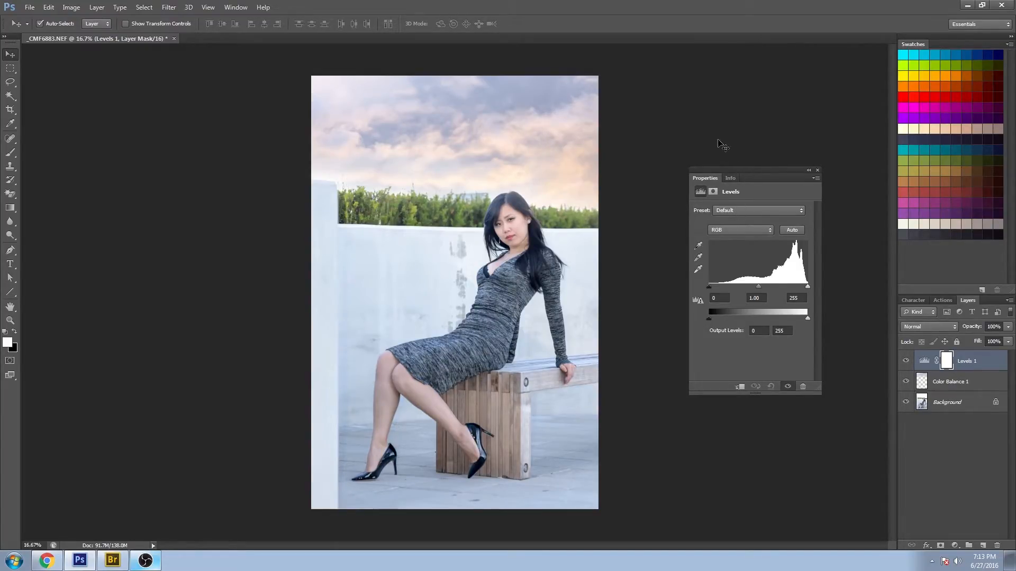
left_click_drag(760, 170, 731, 119)
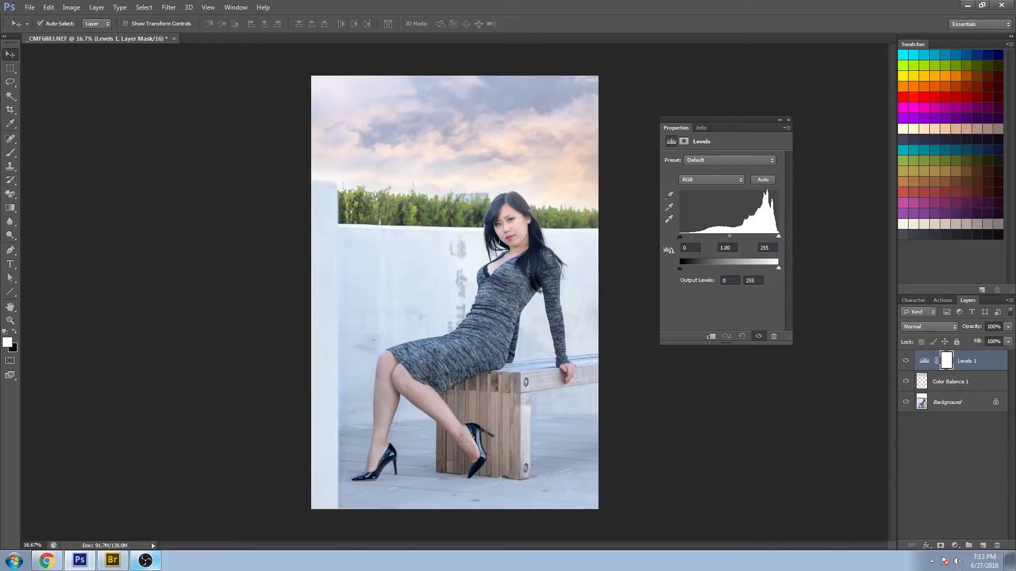
left_click_drag(681, 236, 694, 233)
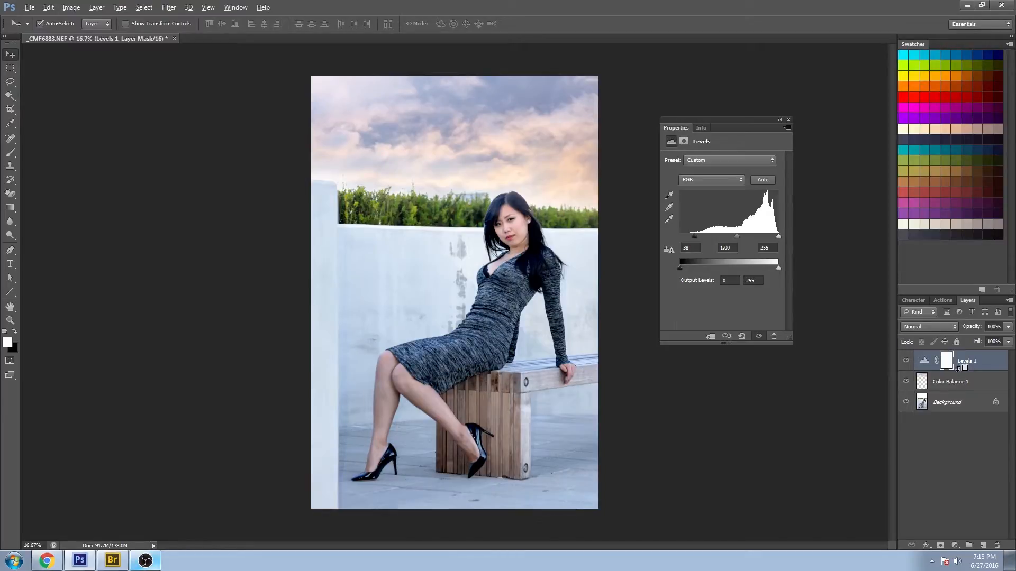
left_click(957, 367, "alt")
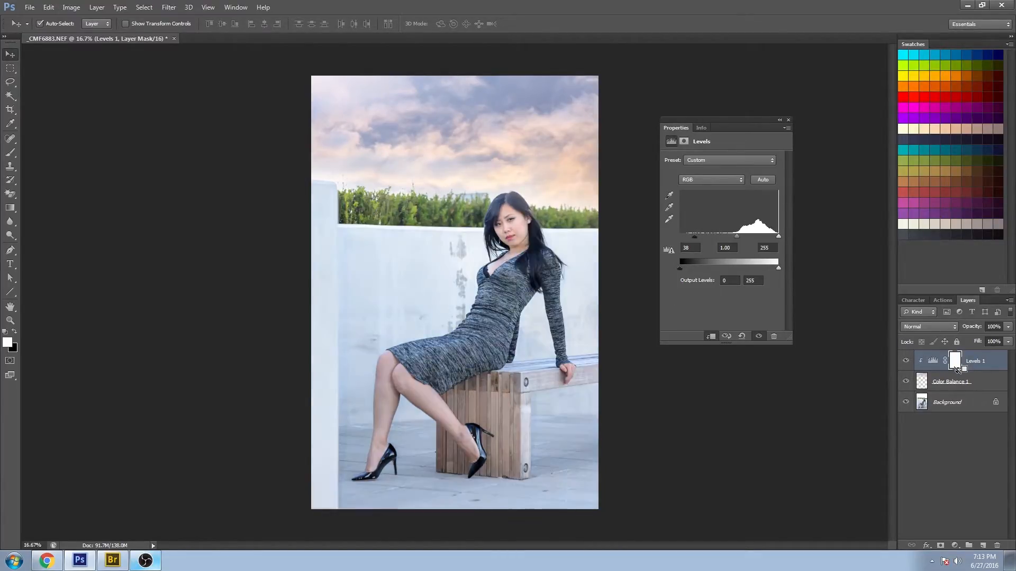
mouse_move(694, 236)
left_mouse_down()
mouse_move(708, 236)
mouse_move(691, 237)
left_mouse_up()
mouse_move(735, 238)
left_mouse_down()
mouse_move(716, 237)
mouse_move(739, 234)
left_mouse_up()
left_click_drag(778, 236, 776, 233)
left_click(788, 121)
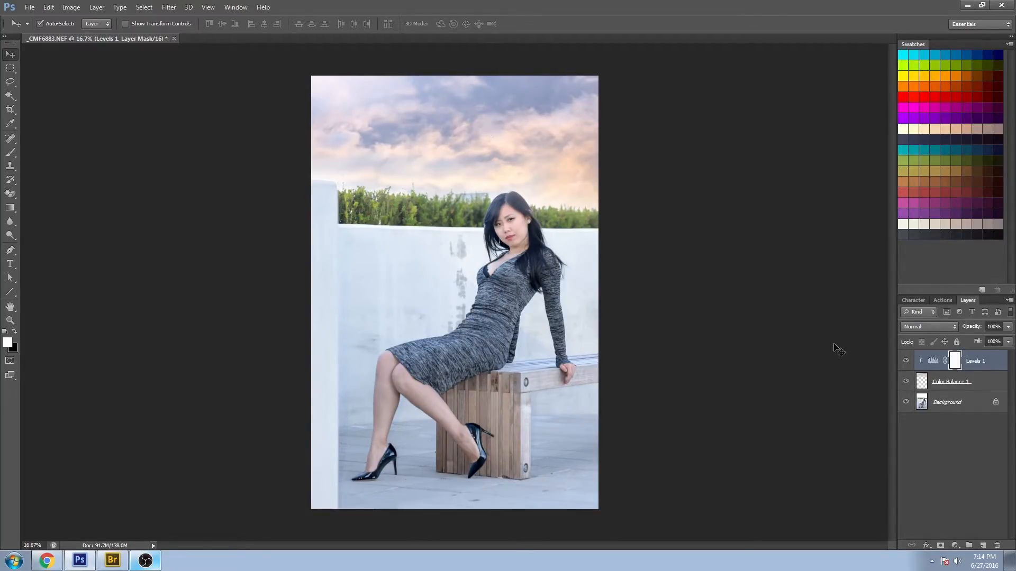
- Merge all the layers down into the Background layer
left_click(970, 406, "shift")
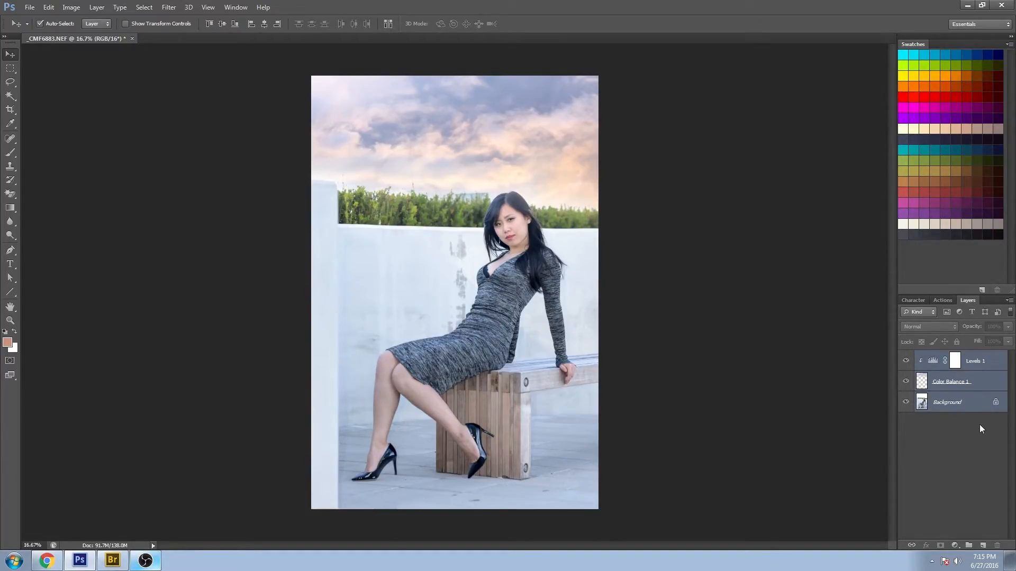
key("ctrl+e")
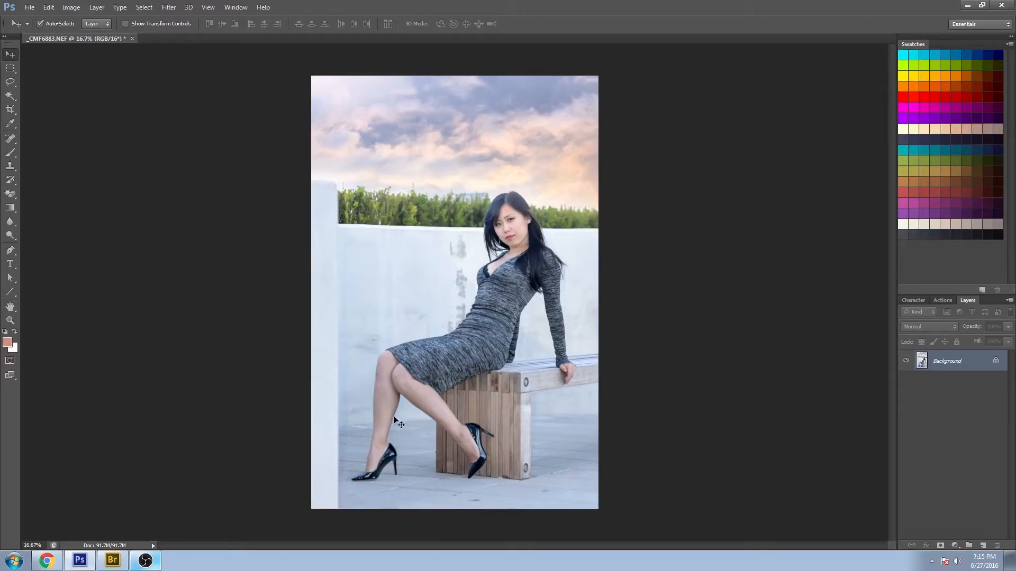
- Add a Color Balance adjustment layer and adjust the Shadows' cyan-red, magenta-green and yellow-blue sliders
left_click(954, 545)
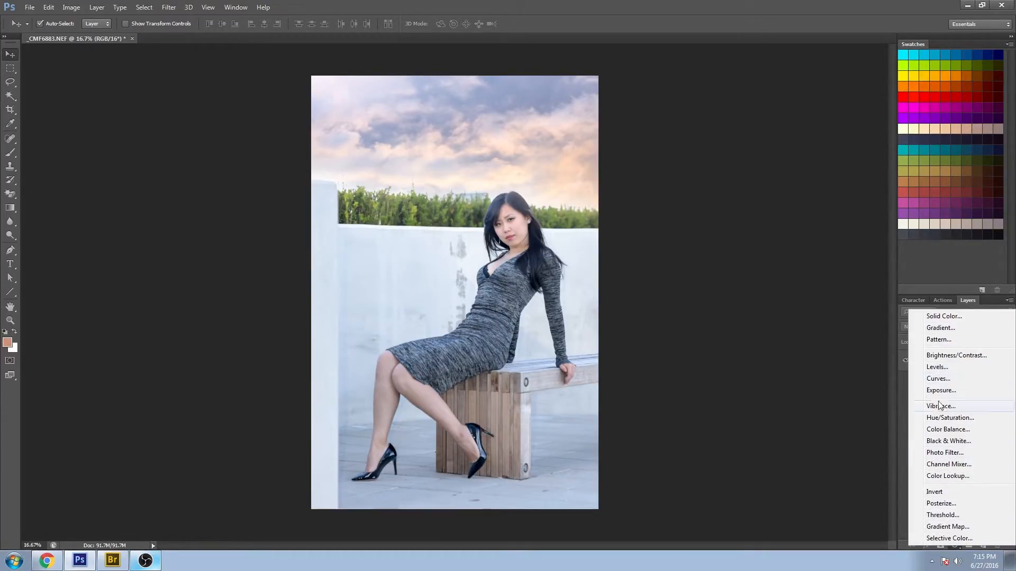
left_click(946, 430)
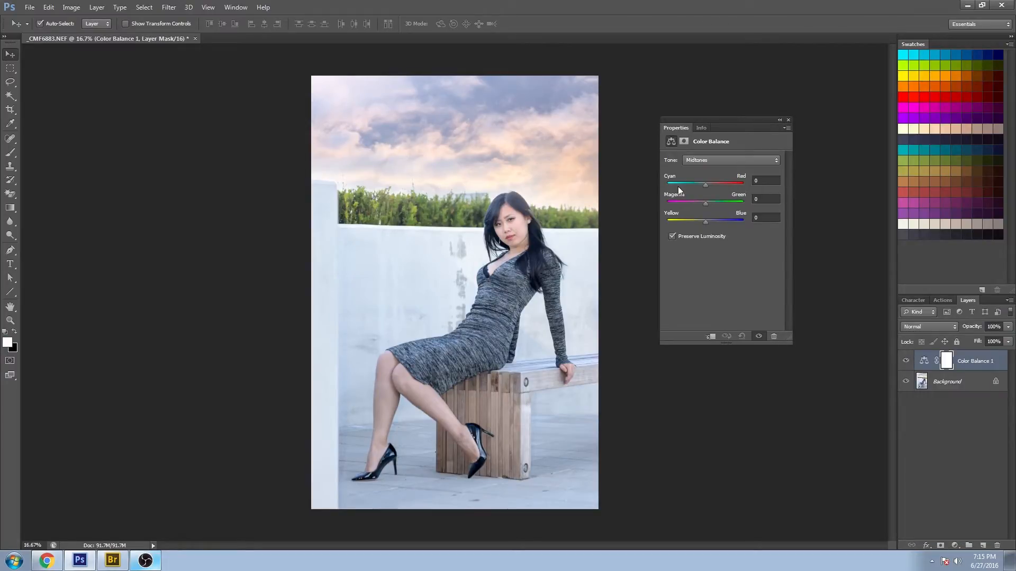
left_click(708, 160)
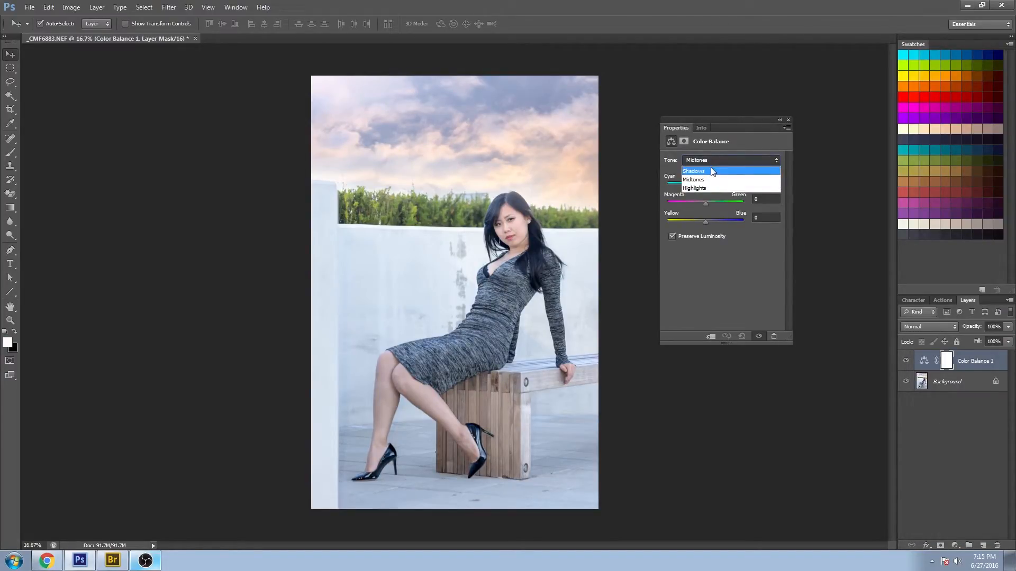
left_click(710, 167)
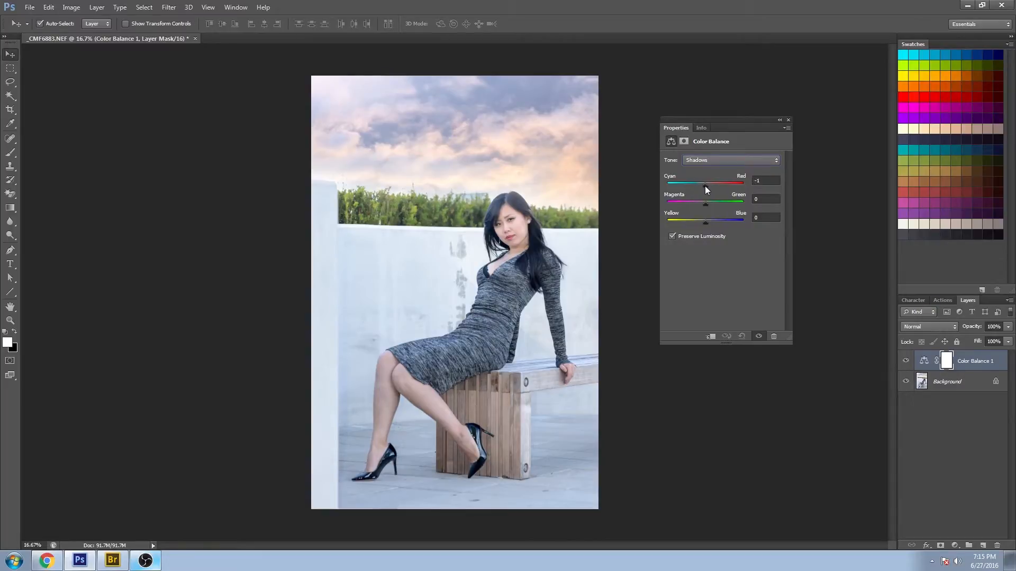
left_click_drag(701, 186, 709, 185)
left_click_drag(705, 202, 702, 203)
left_click_drag(706, 222, 703, 216)
- Switch the Color Balance to Midtones and nudge the magenta-green slider slightly
left_click(704, 160)
left_click(706, 179)
mouse_move(708, 203)
left_mouse_down()
mouse_move(705, 218)
mouse_move(703, 183)
mouse_move(709, 201)
left_mouse_up()
- Set the Color Balance Highlights to Magenta-Green 0 and Yellow-Blue about -13, and close the properties panel
left_click(705, 160)
left_click(704, 187)
double_click(761, 200)
type("0")
left_click_drag(707, 222, 700, 222)
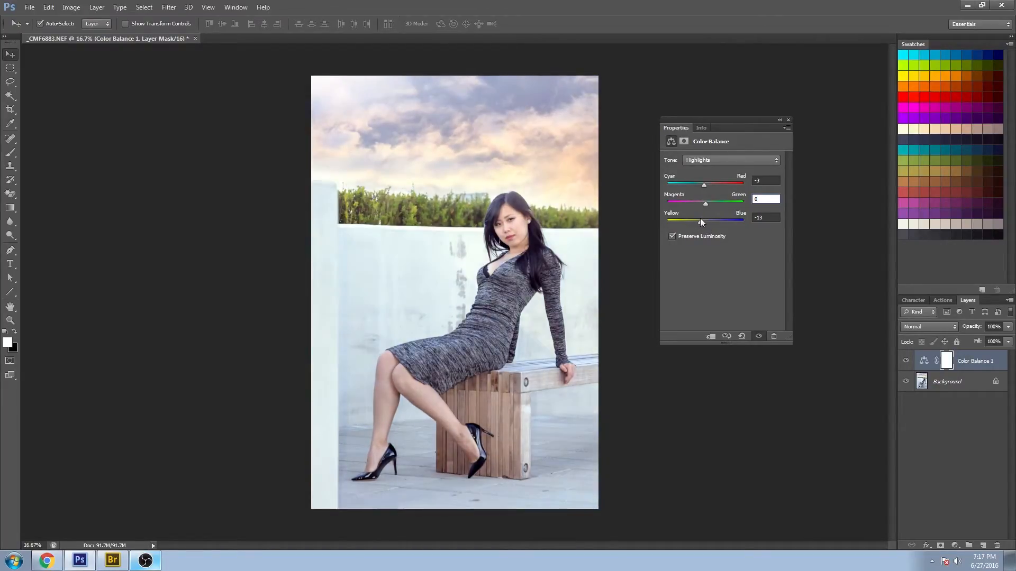
left_click(787, 120)
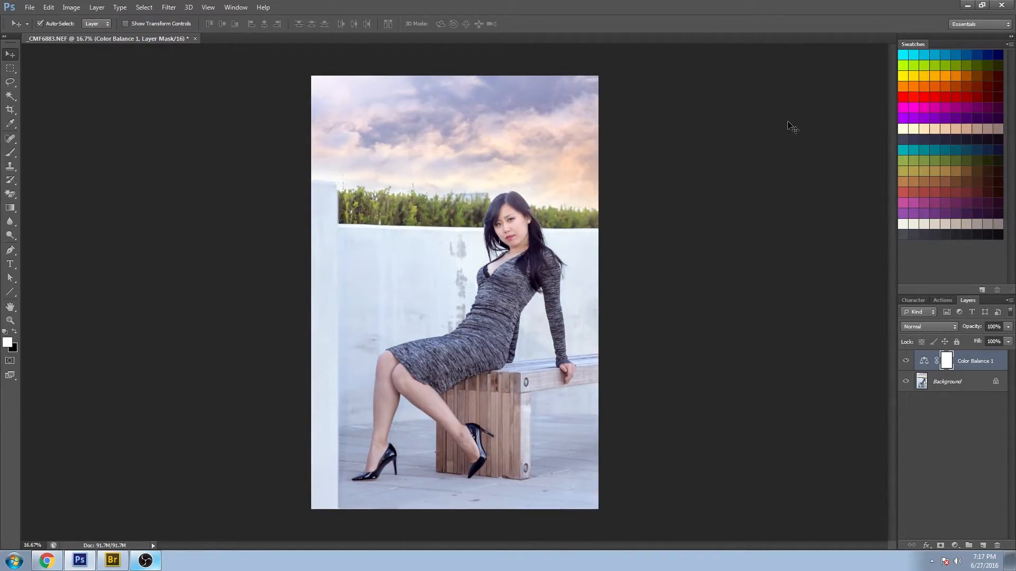
- Toggle the Color Balance layer's visibility repeatedly to compare the image with and without it
left_click(906, 362)
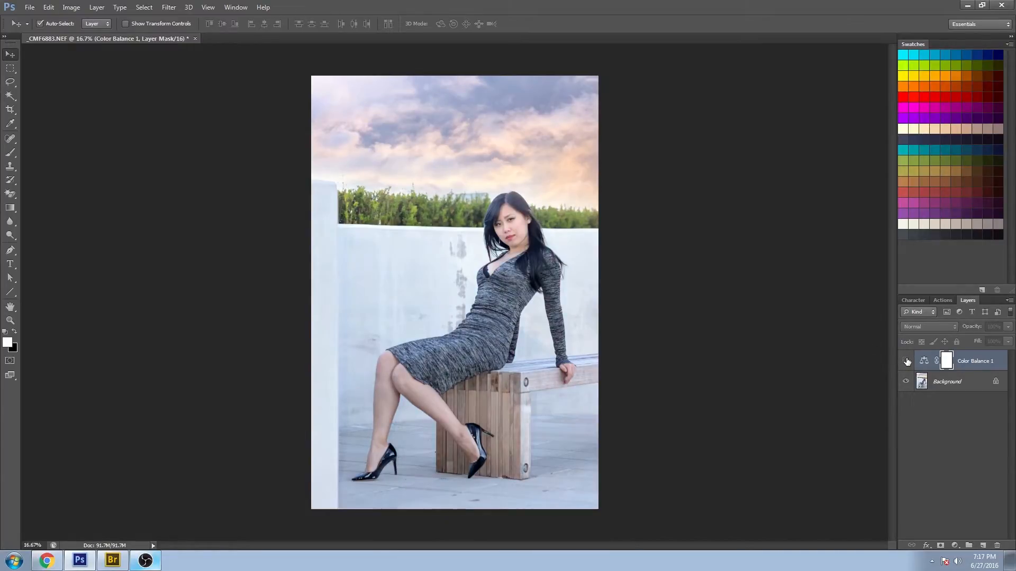
left_click(906, 361)
left_click(907, 361)
left_click(907, 362)
left_click(906, 361)
left_click(906, 361)
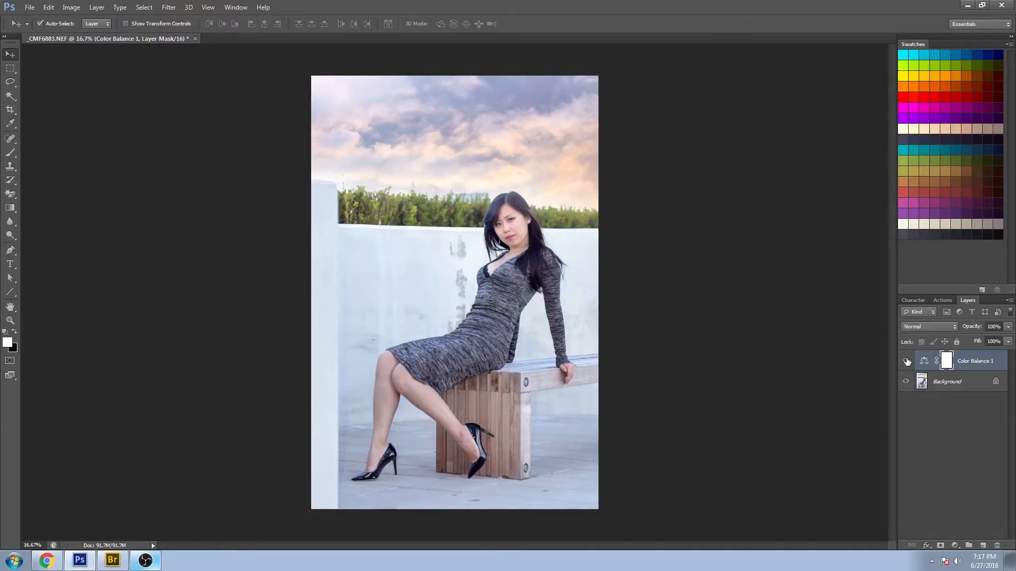
left_click(906, 361)
left_click(906, 361)
left_click(906, 361)
left_click(906, 361)
left_click(906, 361)
left_click(906, 361)
left_click(906, 361)
left_click(906, 361)
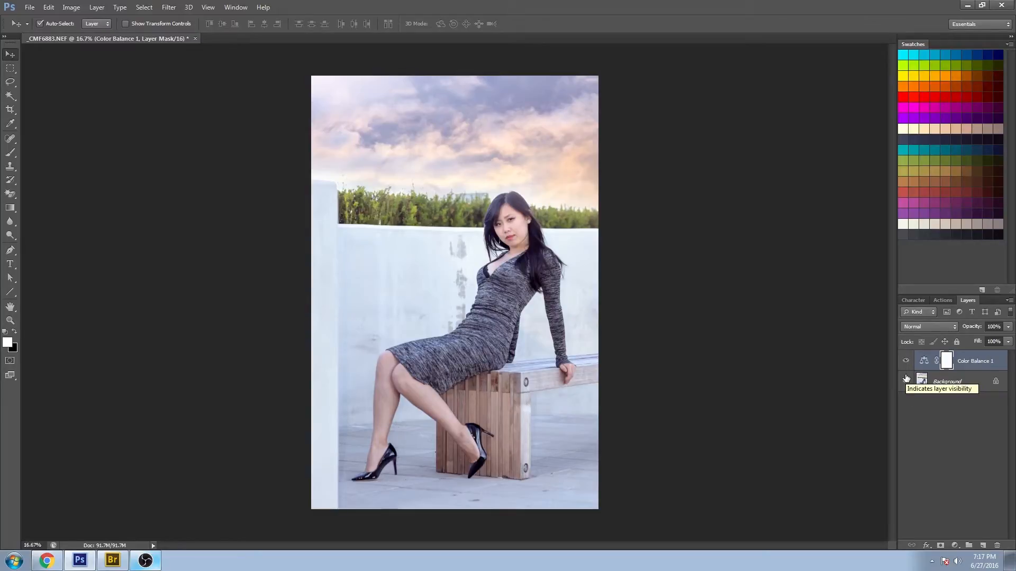
- Add a Selective Color adjustment layer and adjust the cyan and black sliders for the first color range
left_click(954, 545)
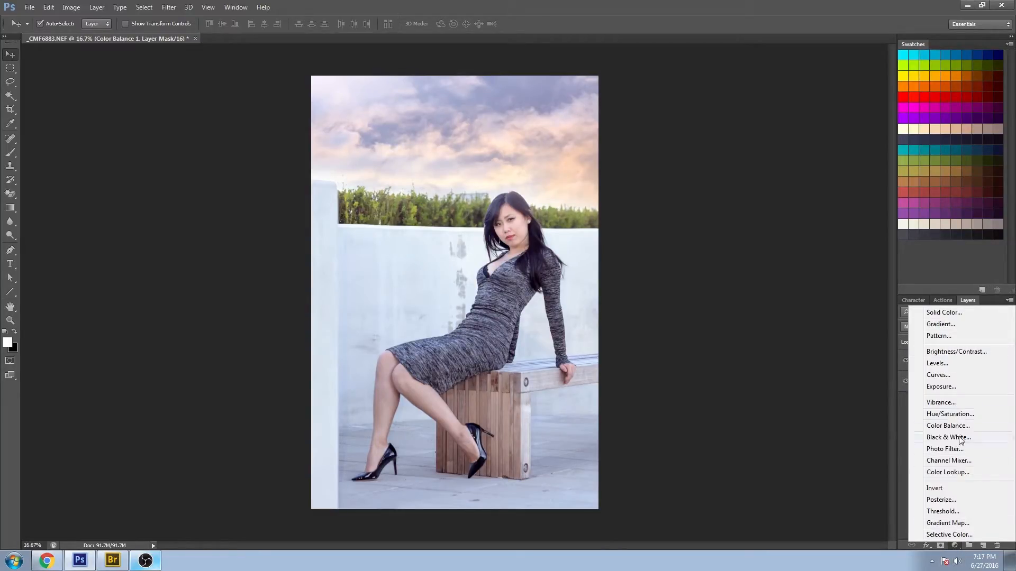
left_click(955, 535)
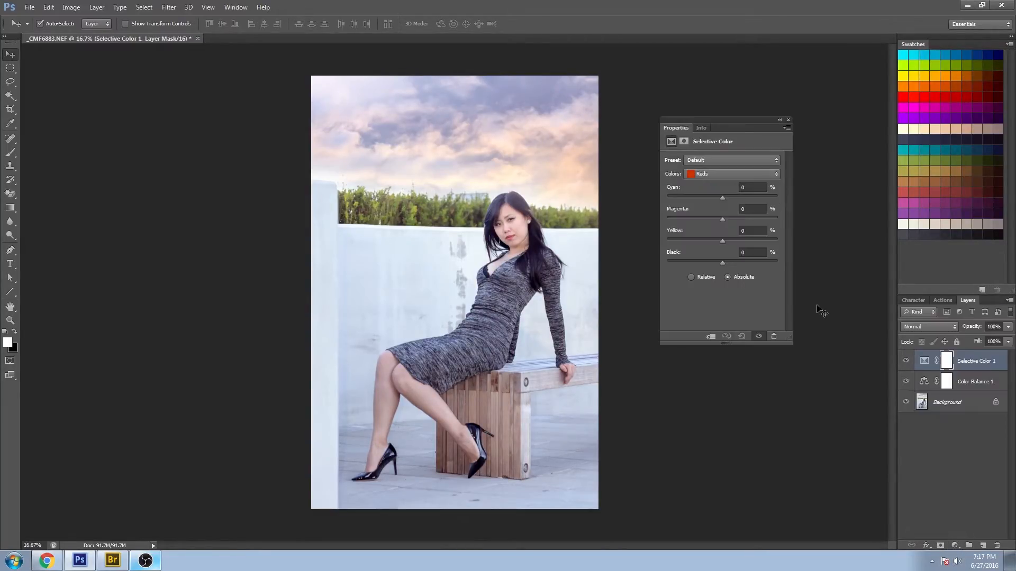
left_click(713, 171)
left_click(711, 185)
left_click_drag(722, 197, 726, 215)
left_click_drag(730, 240, 724, 261)
- Adjust the Selective Color sliders for further color ranges, pushing the Greens' Cyan to about +60
left_click(717, 175)
left_click(712, 184)
left_click_drag(719, 217, 729, 219)
left_click_drag(722, 241, 729, 239)
left_click_drag(723, 263, 727, 260)
left_click(713, 174)
left_click(711, 183)
left_click_drag(723, 198, 766, 198)
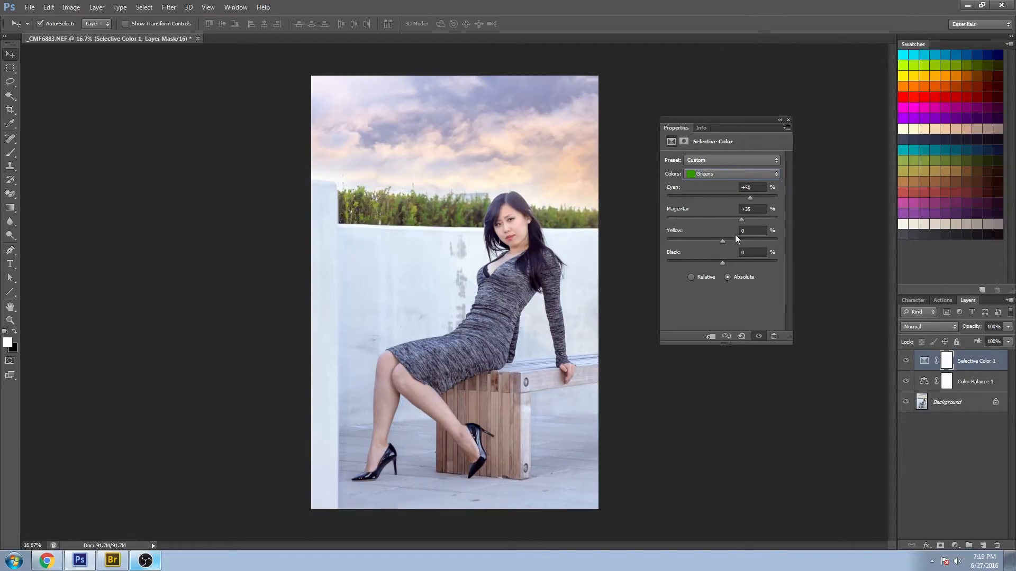
- Fine-tune the cyan, black and yellow sliders for additional Selective Color ranges
left_click(730, 174)
left_click(711, 184)
left_click_drag(723, 198, 711, 218)
left_click_drag(723, 263, 685, 263)
left_click(729, 175)
left_click(730, 185)
left_click_drag(723, 198, 732, 198)
left_click_drag(722, 242, 774, 230)
left_click(730, 174)
left_click(712, 244)
left_click_drag(737, 218, 733, 219)
mouse_move(723, 242)
left_mouse_down()
mouse_move(789, 229)
mouse_move(731, 241)
left_mouse_up()
- Set the Selective Color Blacks to Cyan +5, Magenta +1, Yellow -5 and Black -5, then close the panel
left_click(730, 173)
left_click(711, 243)
left_click_drag(722, 196, 722, 219)
left_click_drag(722, 241, 722, 242)
left_click_drag(722, 263, 722, 263)
mouse_move(724, 198)
left_mouse_down()
mouse_move(723, 219)
mouse_move(724, 198)
left_mouse_up()
key("Tab")
left_click(723, 174)
left_click(712, 252)
left_click_drag(722, 241, 719, 263)
left_click(752, 231)
key("Up")
left_click(753, 188)
key("Up")
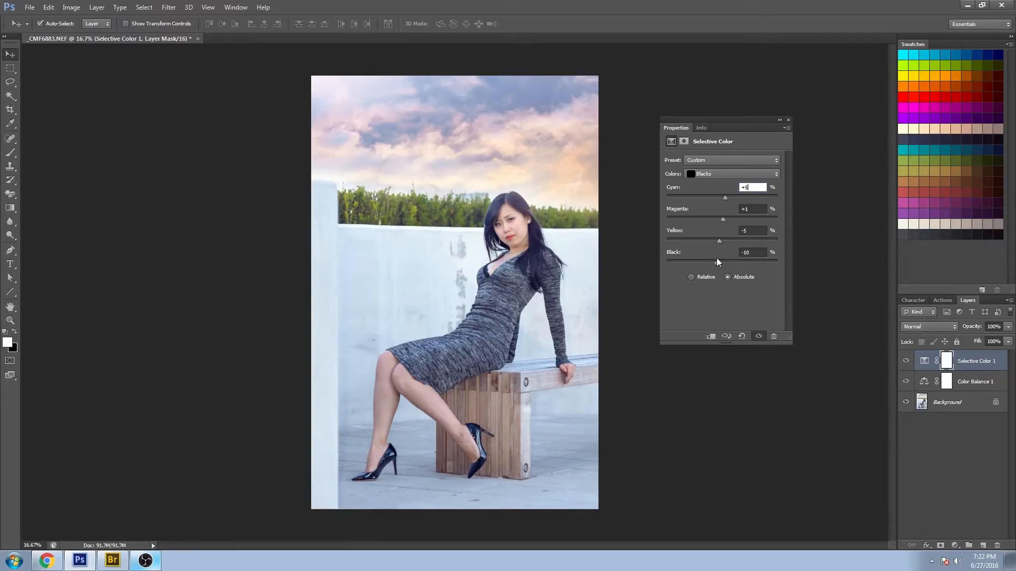
left_click(752, 253)
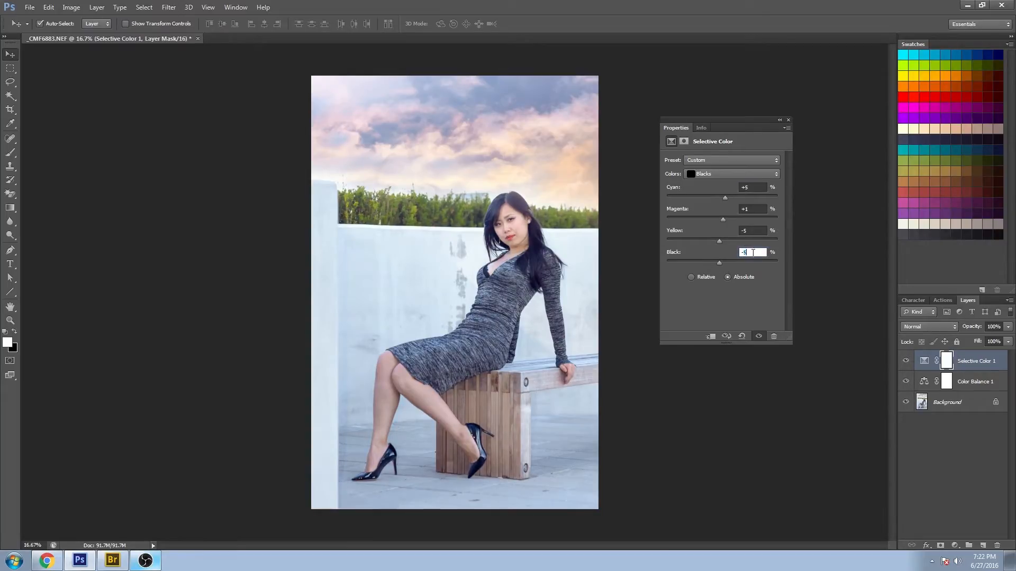
left_click(788, 122)
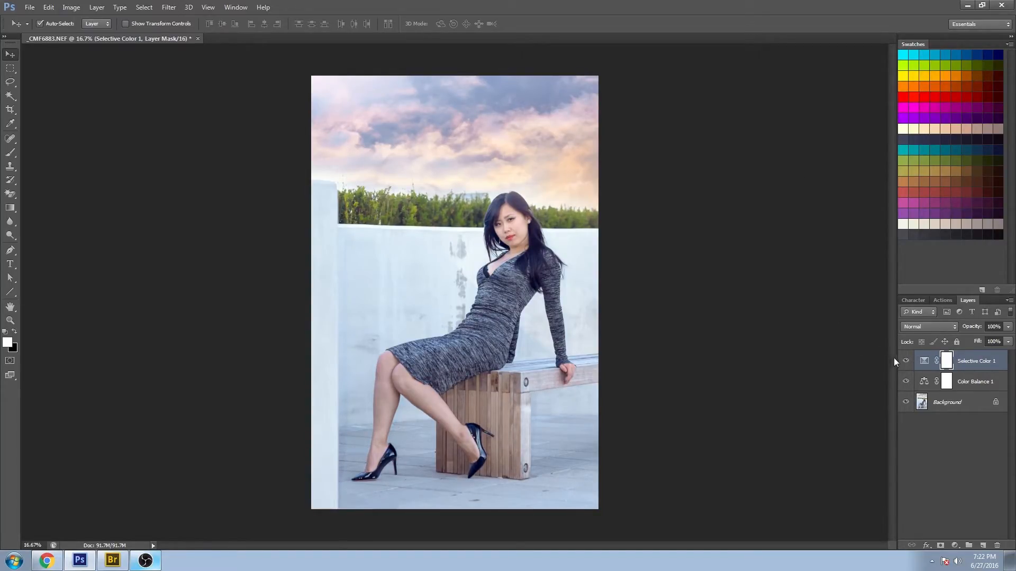
- Toggle the Selective Color layer's visibility repeatedly to compare the image with and without it
left_click(906, 360)
left_click(909, 363)
left_click(909, 362)
left_click(909, 362)
left_click(909, 362)
left_click(909, 363)
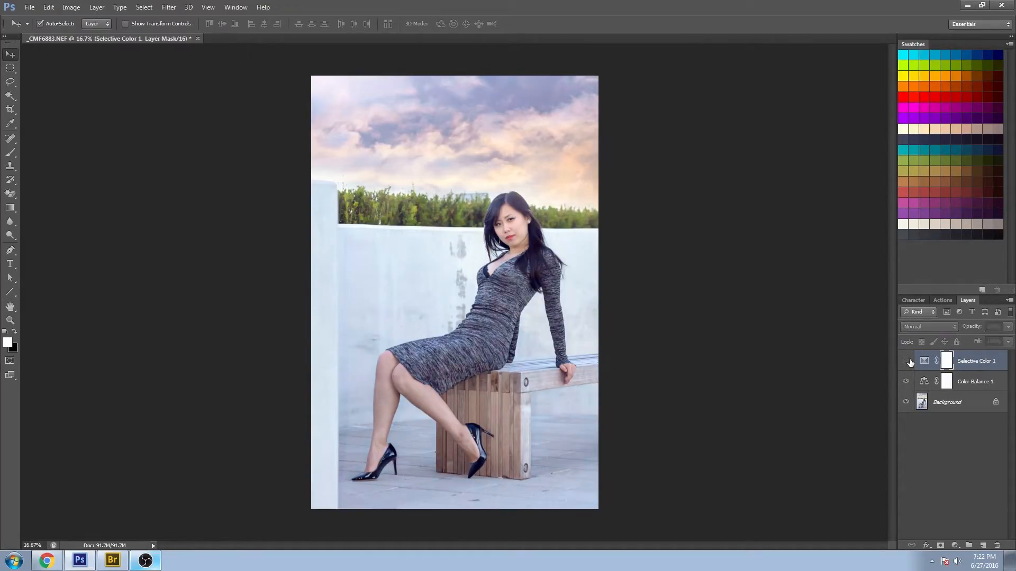
left_click(909, 362)
left_click(909, 362)
left_click(909, 362)
left_click(909, 362)
left_click(909, 363)
left_click(910, 362)
left_click(909, 362)
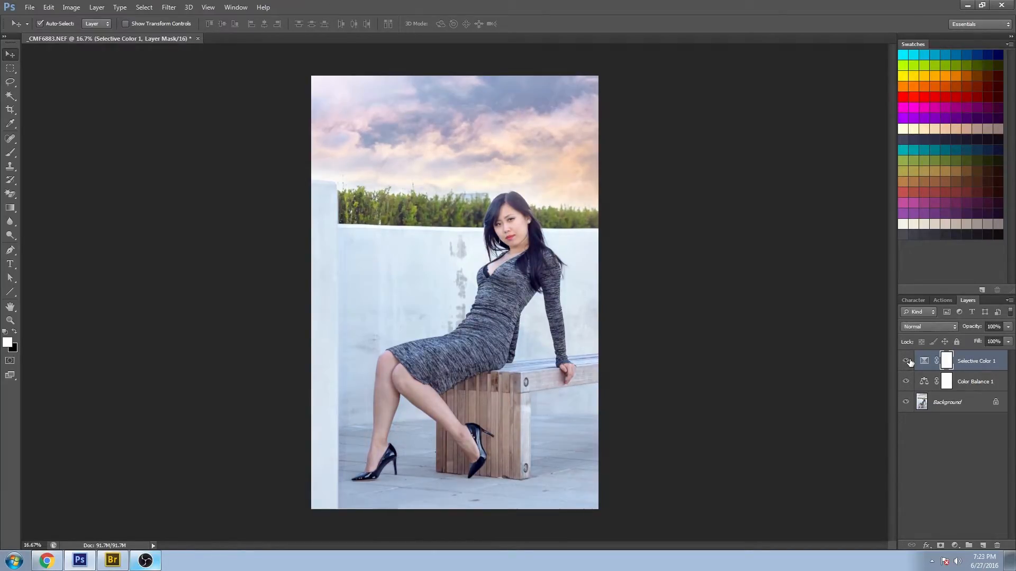
left_click(909, 363)
left_click(910, 362)
left_click(909, 362)
left_click(910, 362)
left_click(910, 362)
left_click(909, 362)
left_click(910, 362)
left_click(910, 362)
left_click(909, 363)
left_click(910, 362)
- Reopen the Selective Color settings, change the Blacks' Cyan to 3, and close the panel
double_click(924, 361)
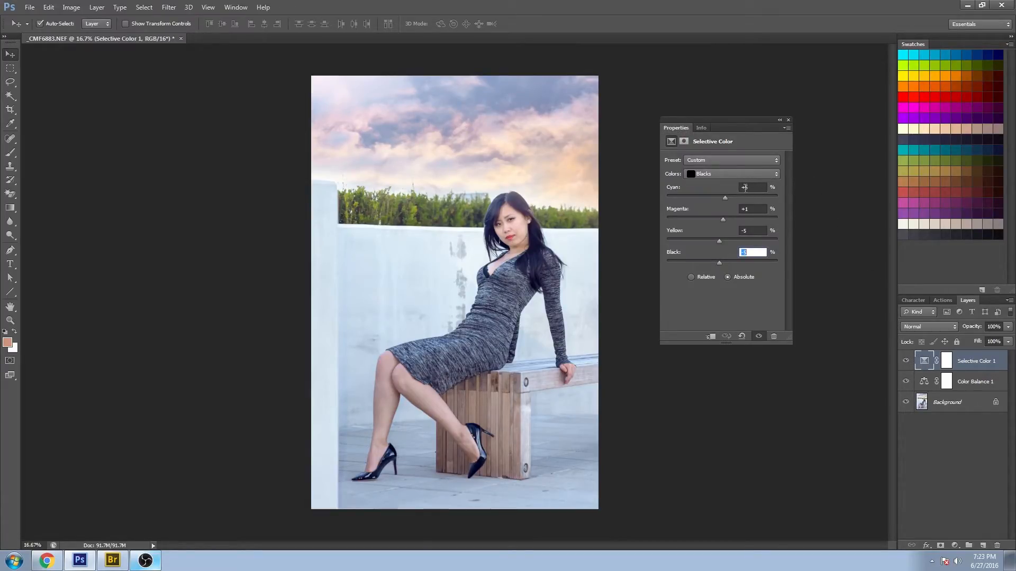
left_click(744, 188)
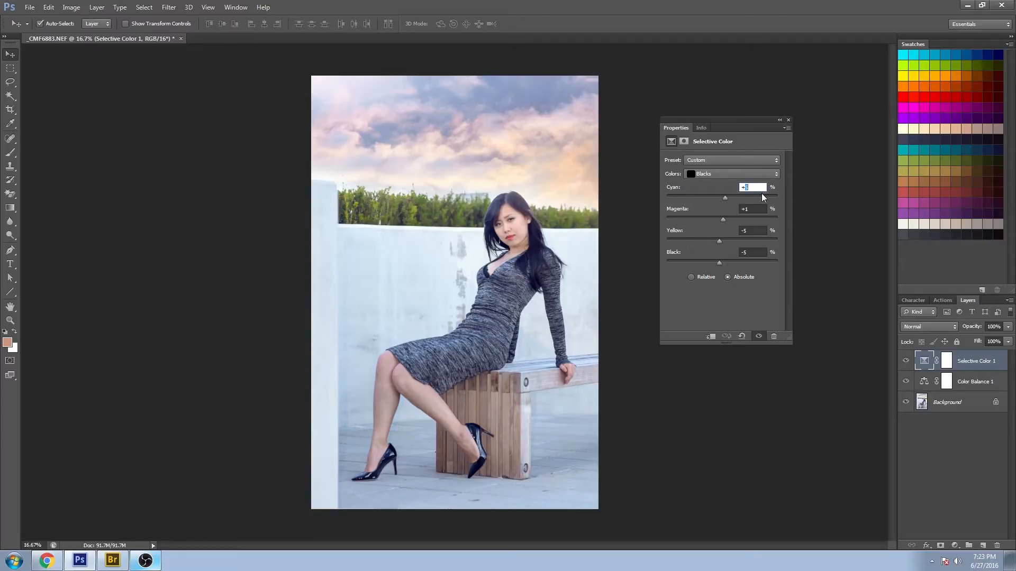
type("3")
left_click(744, 231)
left_click(788, 120)
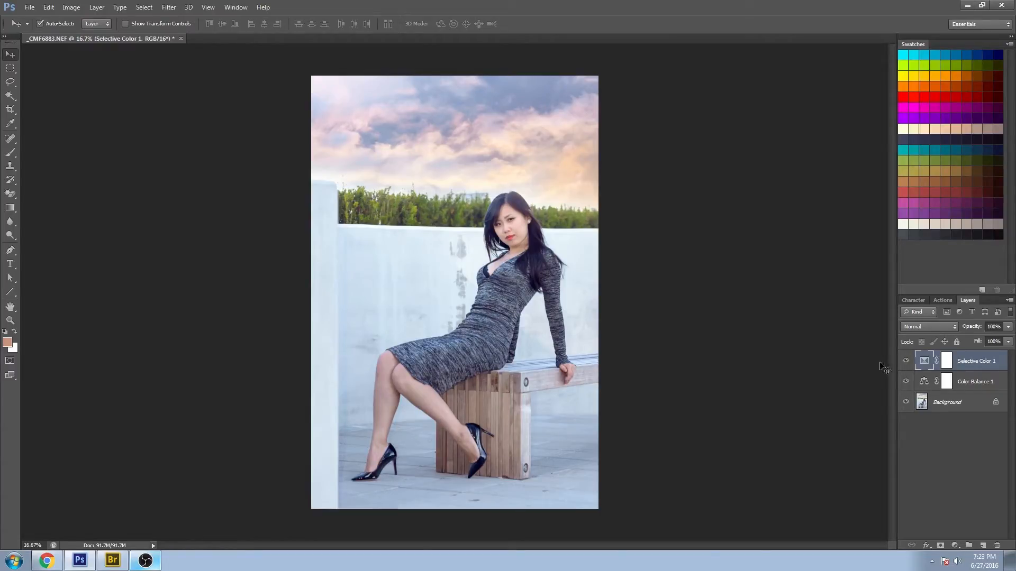
- Zoom out and toggle the Selective Color and Color Balance layers' visibility to compare the grading
left_click(907, 362)
left_click(907, 362)
left_click(907, 361)
left_click(907, 361)
left_click(906, 362)
left_click(907, 361)
key("z")
key("ctrl+minus")
left_click(906, 381)
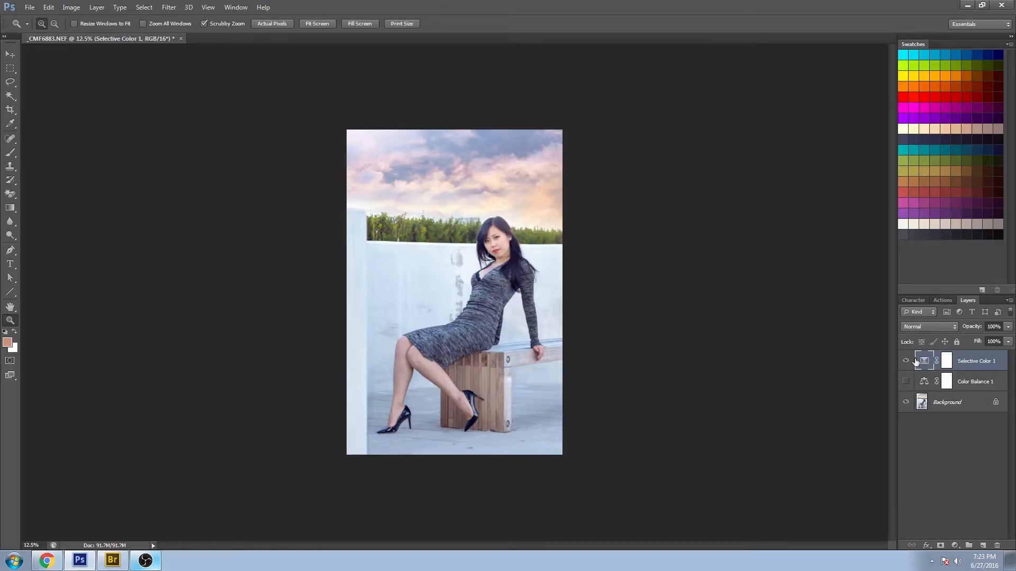
left_click(907, 361)
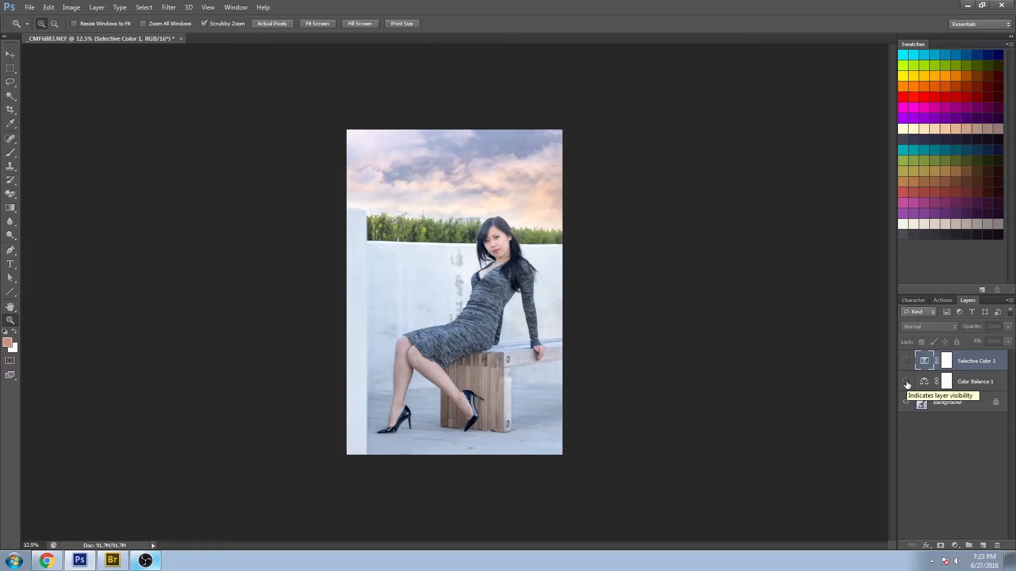
left_click(905, 362)
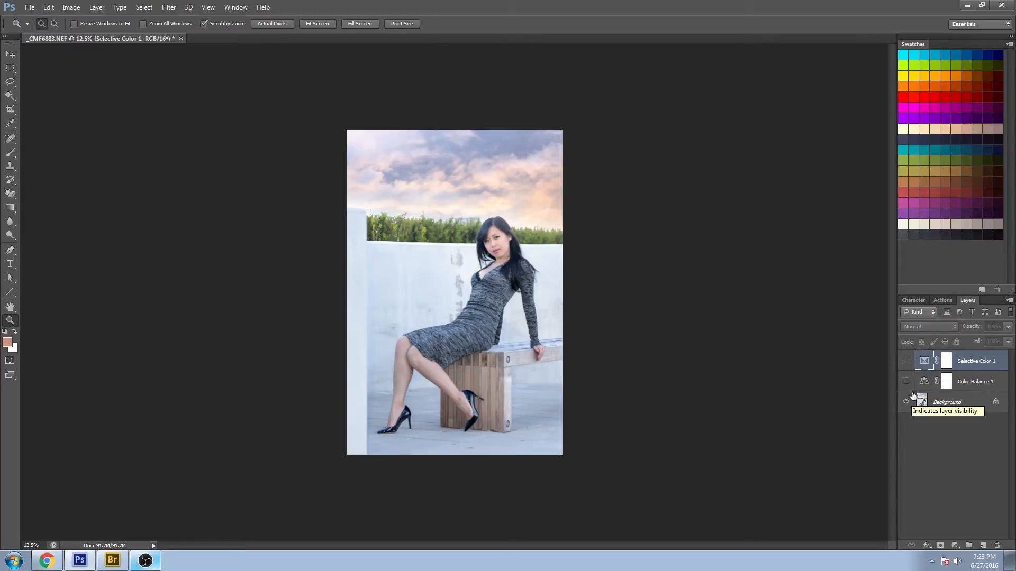
left_click(906, 362)
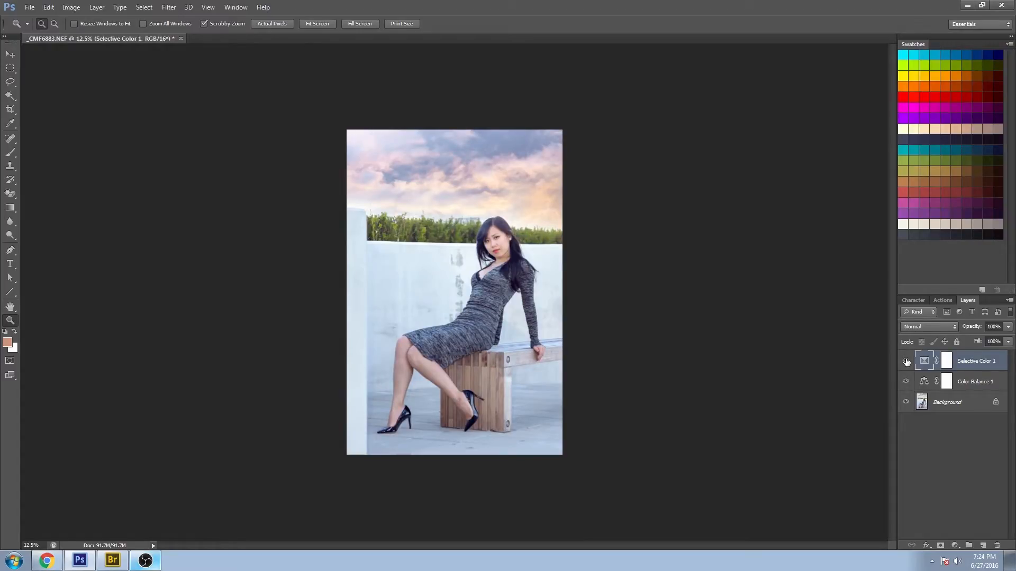
left_click(906, 362)
left_click(906, 361)
- Group the Selective Color and Color Balance layers into a new group named color
left_click(979, 379, "shift")
left_click(1009, 301)
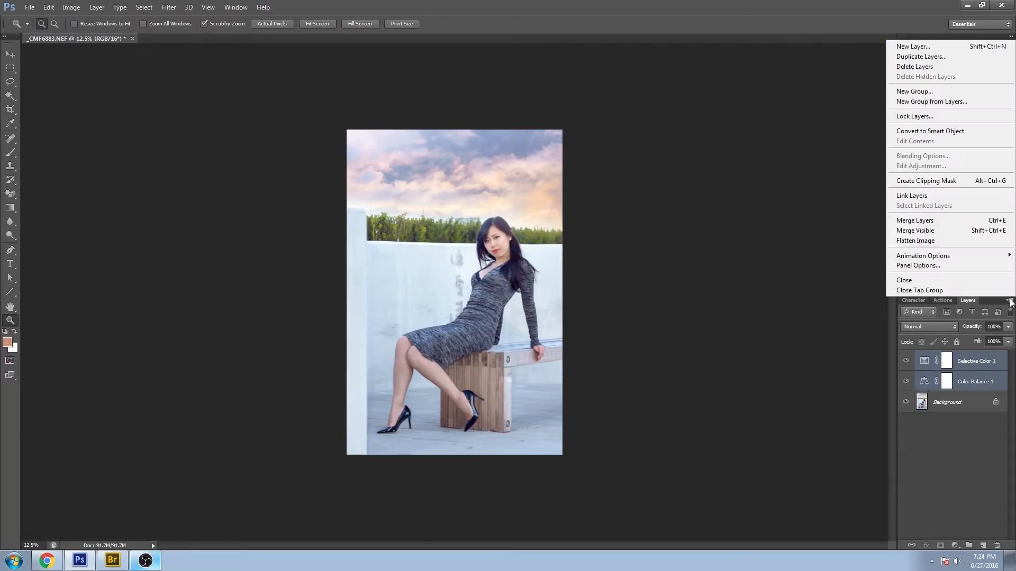
left_click(945, 98)
type("color")
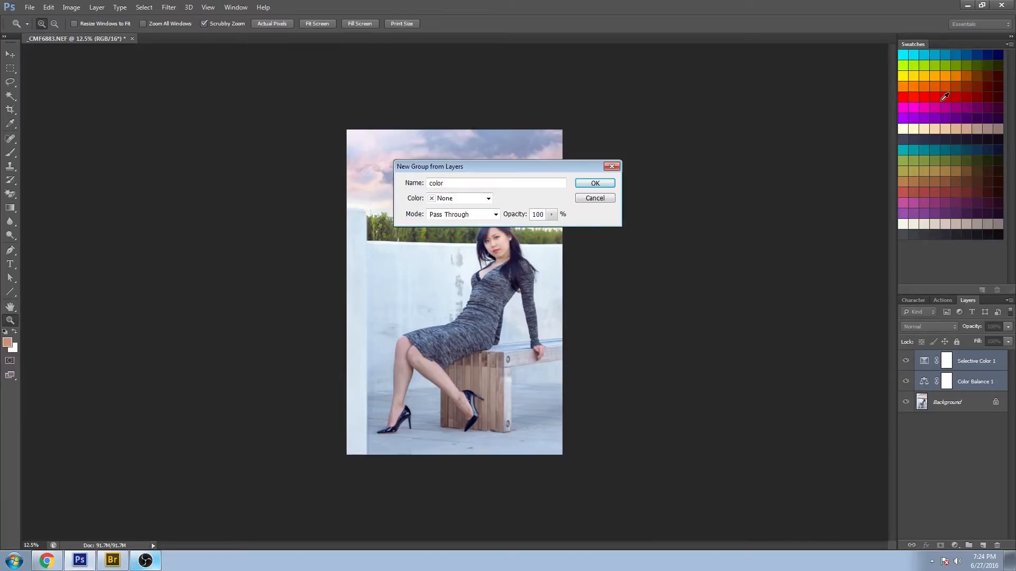
key("Return")
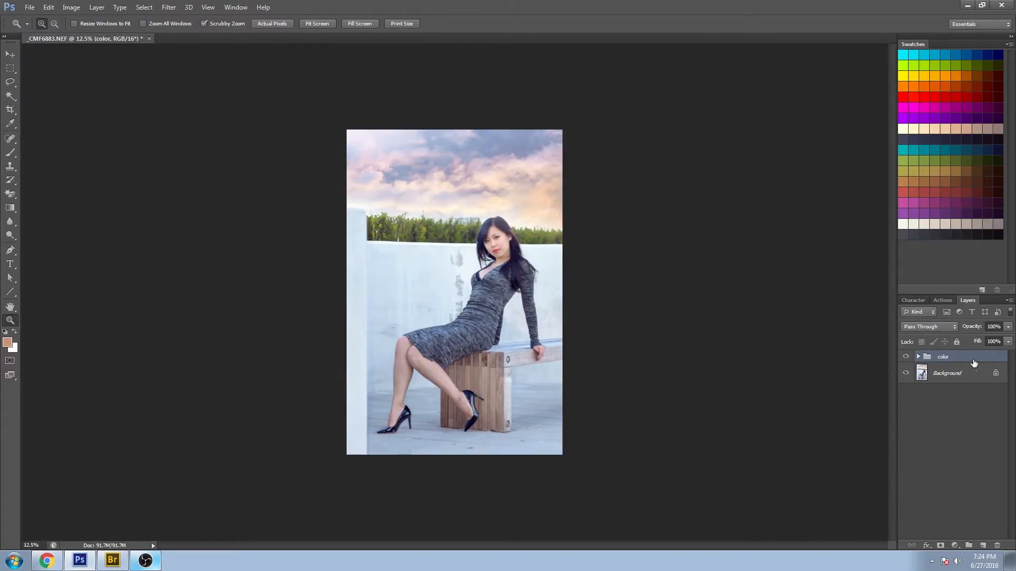
left_click(919, 357)
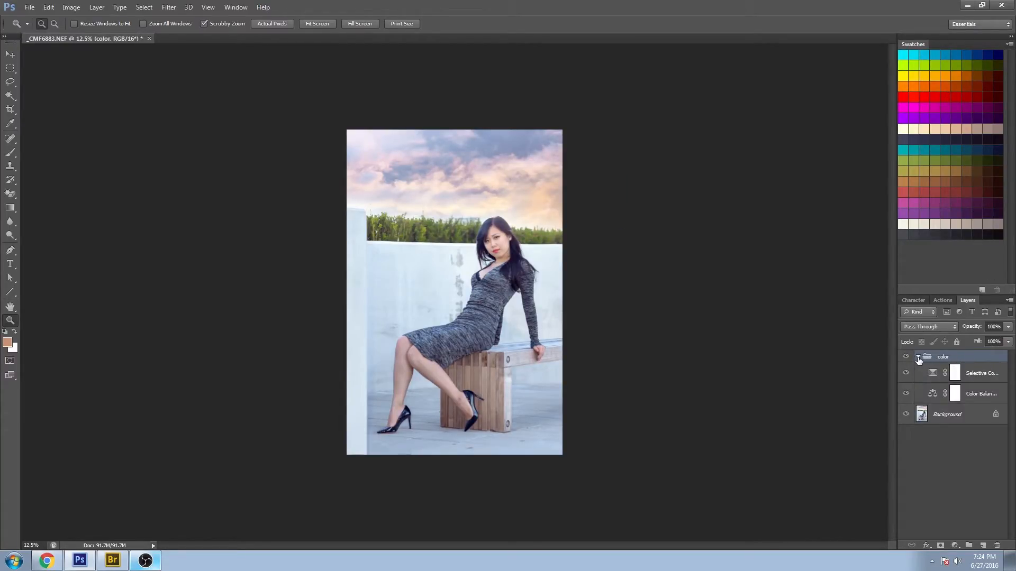
left_click(918, 357)
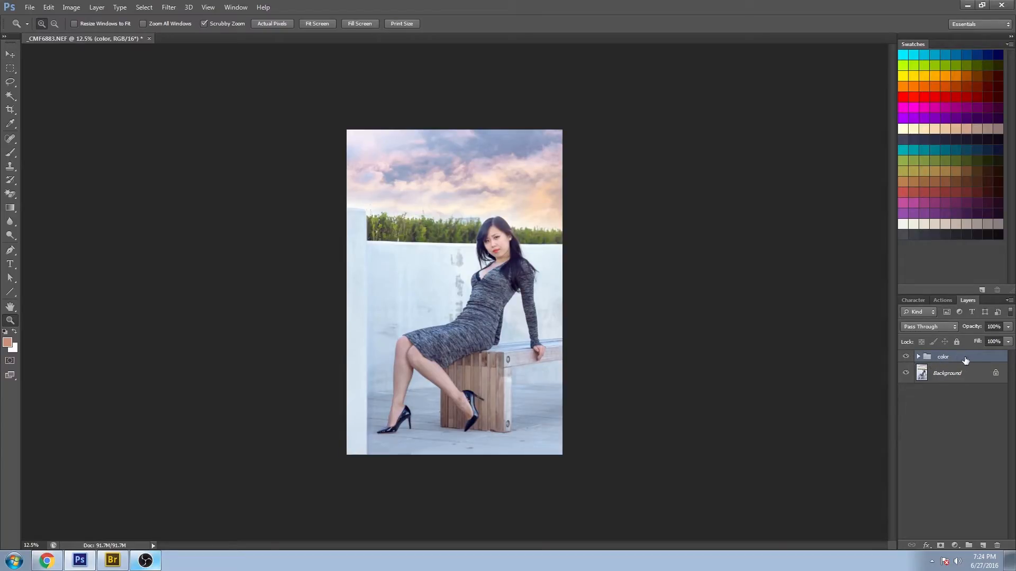
left_click(960, 374)
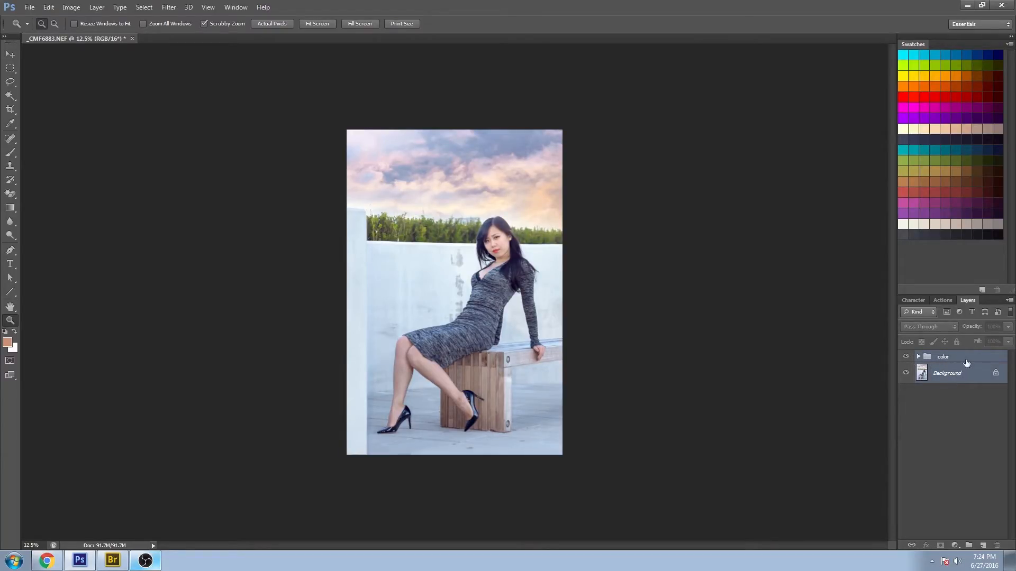
left_click(1008, 300)
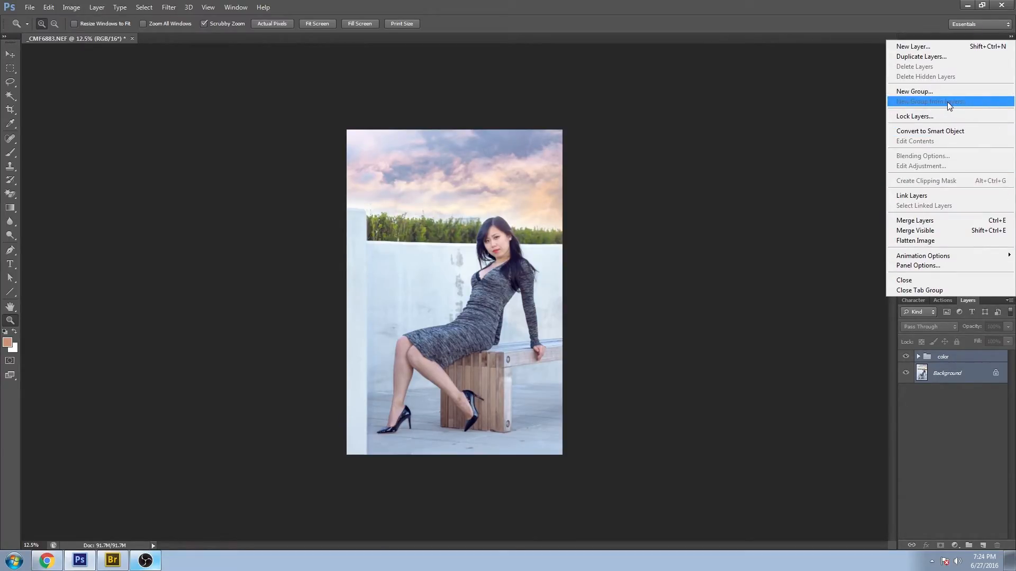
left_click(773, 317)
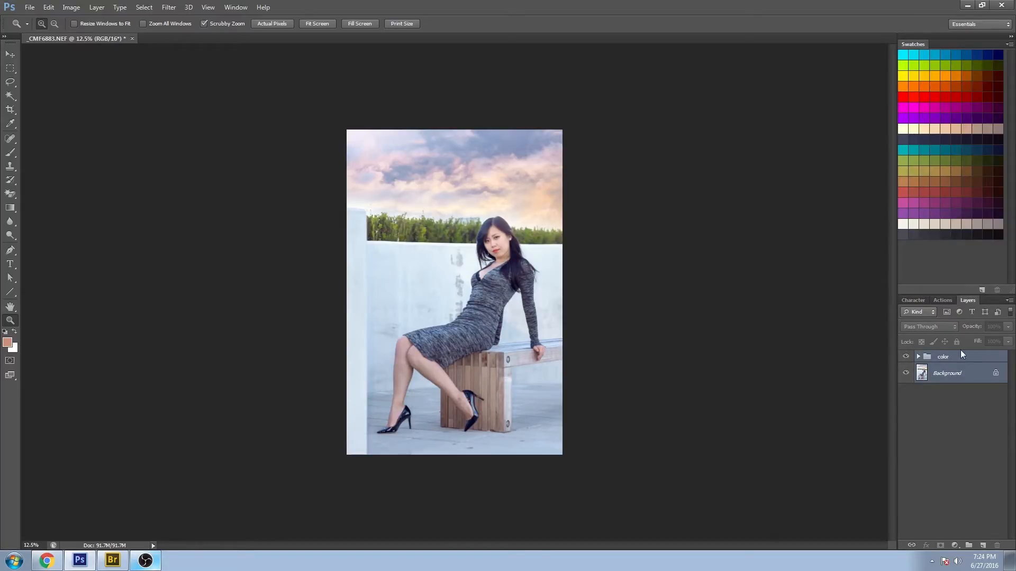
- Toggle the color group's visibility to compare the graded and ungraded image
left_click(952, 359)
left_click(905, 357)
left_click(905, 357)
left_click(919, 357)
left_click(919, 357)
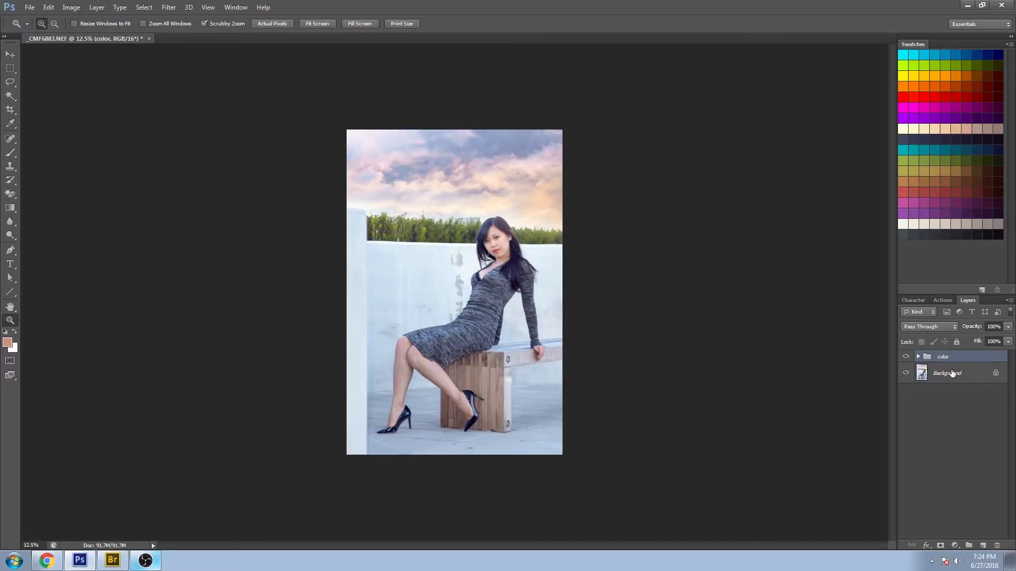
- Duplicate the color group together with the Background layer and merge the copies into one layer
left_click(951, 373, "shift")
key("ctrl+j")
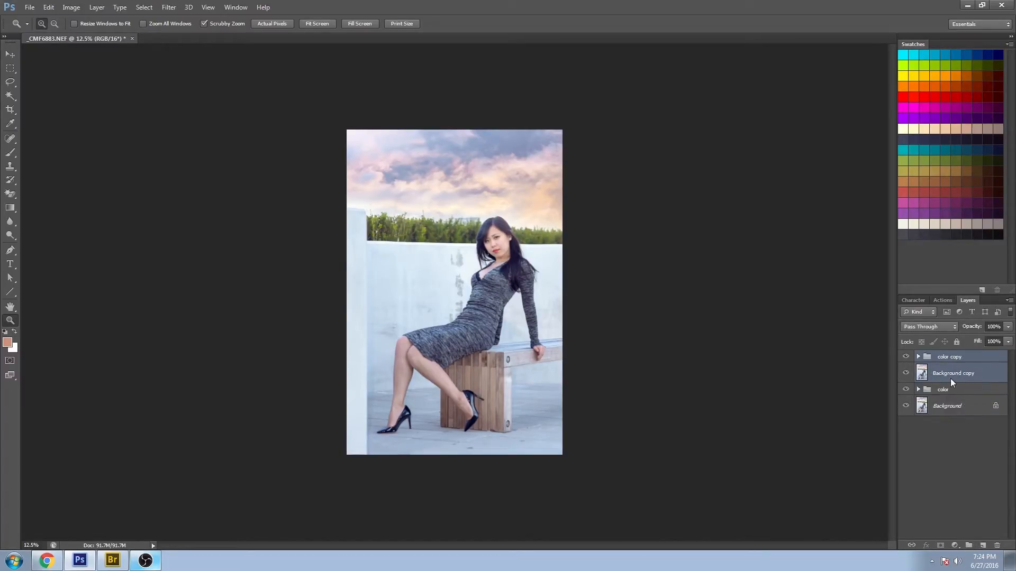
key("ctrl+e")
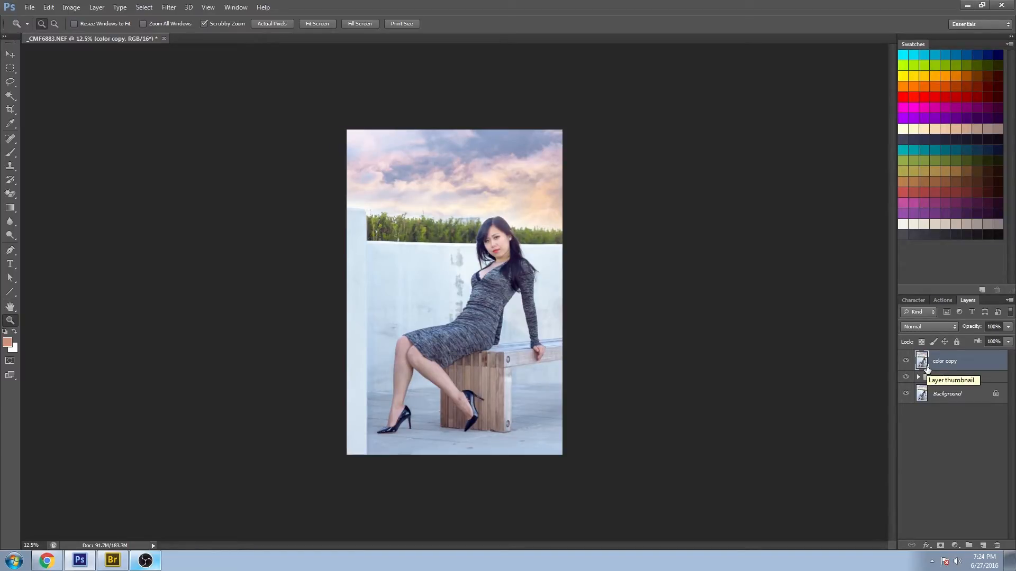
- Zoom in and spot-heal blemishes on the face, neck and chest of the merged layer
left_click(531, 312)
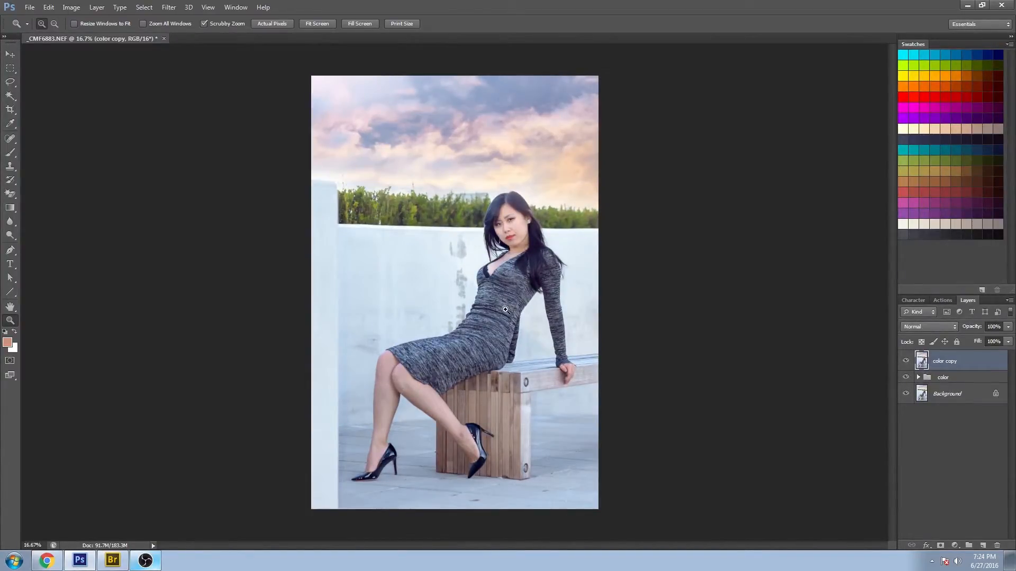
left_click_drag(544, 198, 606, 298)
left_click_drag(452, 295, 476, 335)
left_click_drag(329, 328, 341, 333)
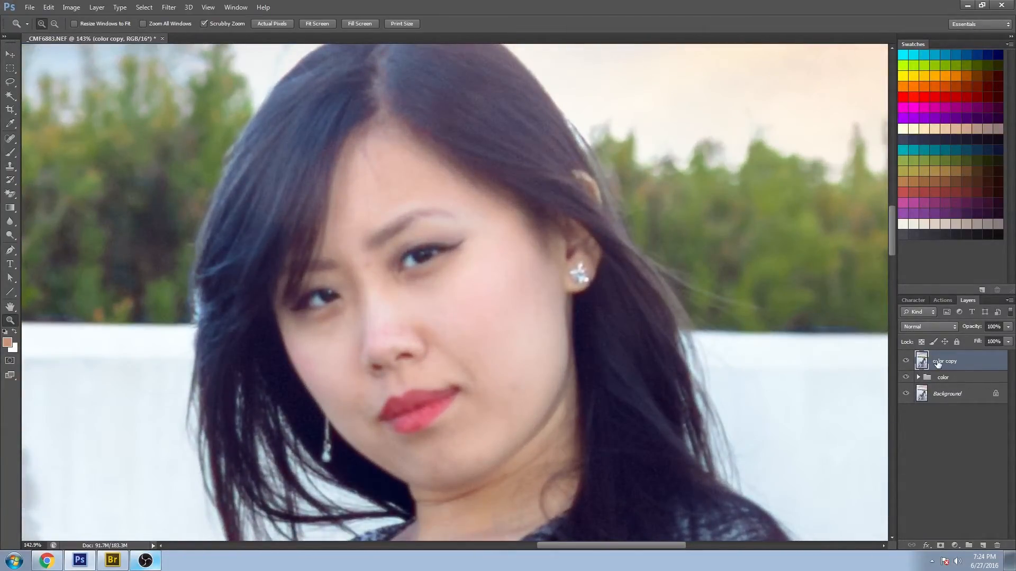
left_click(10, 139)
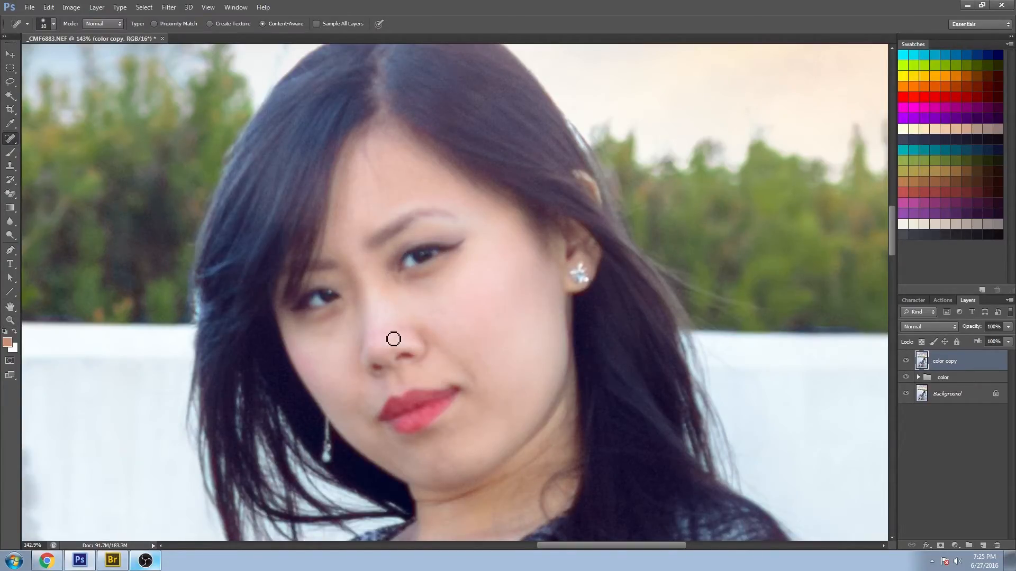
left_click(406, 329)
key("bracketright")
left_click_drag(501, 469, 571, 201)
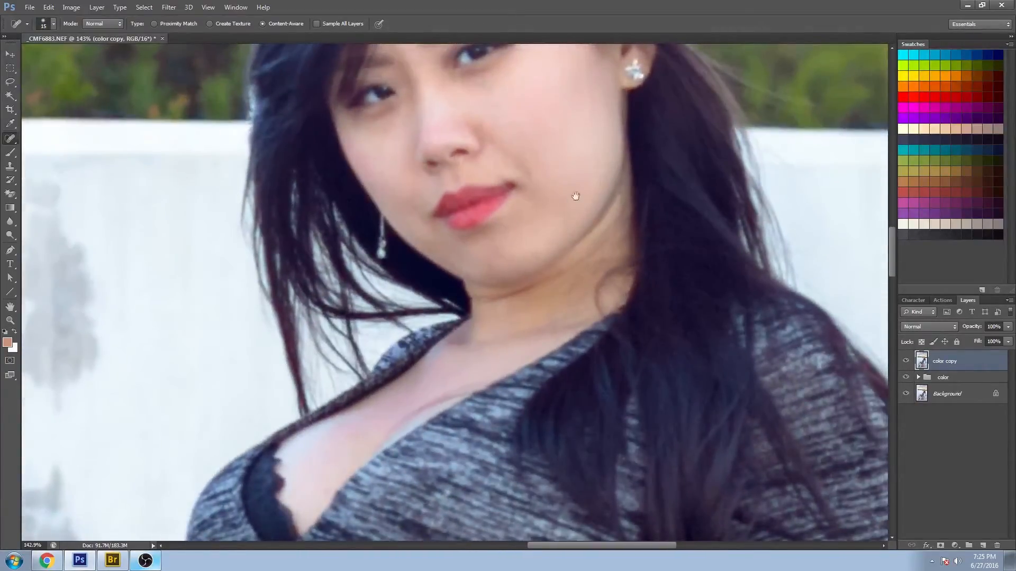
left_click_drag(503, 353, 533, 245)
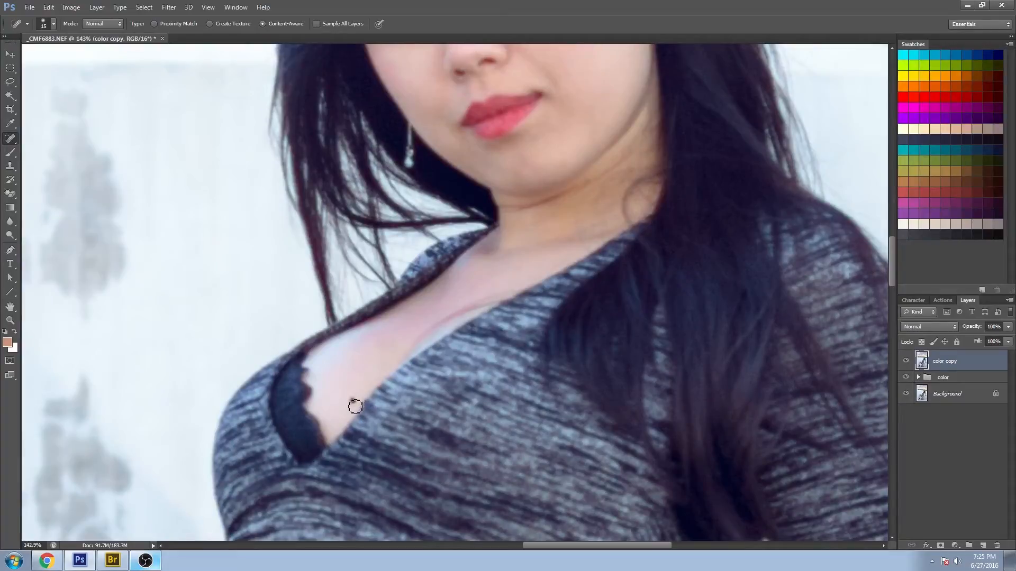
left_click_drag(519, 275, 479, 306)
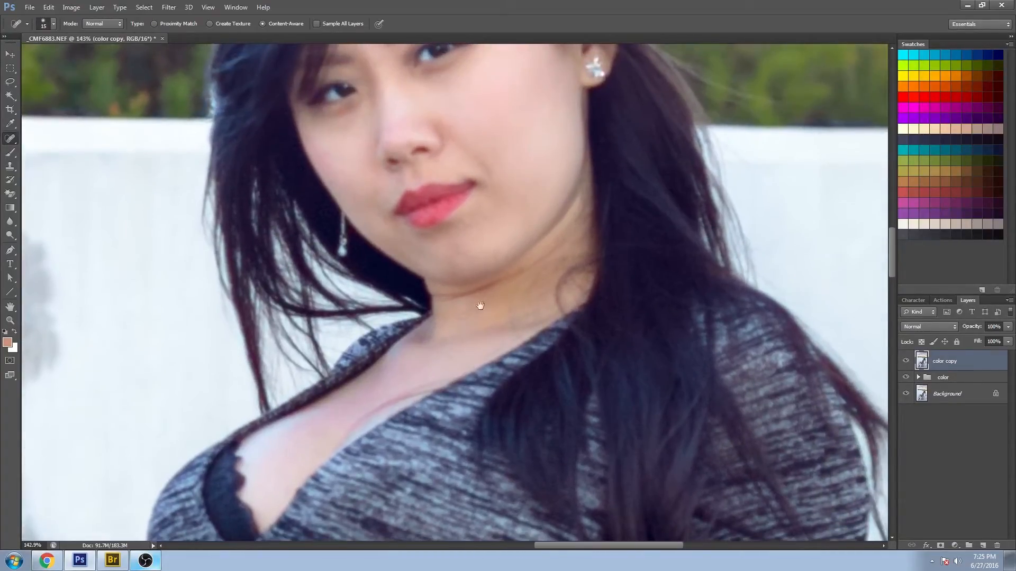
left_click(436, 298)
left_click_drag(554, 280, 514, 408)
mouse_move(406, 431)
left_mouse_down()
mouse_move(472, 414)
mouse_move(482, 462)
left_mouse_up()
- Spot-heal remaining blemishes along the neck and jawline
scroll(482, 463, "up", 1)
left_click_drag(552, 330, 483, 279)
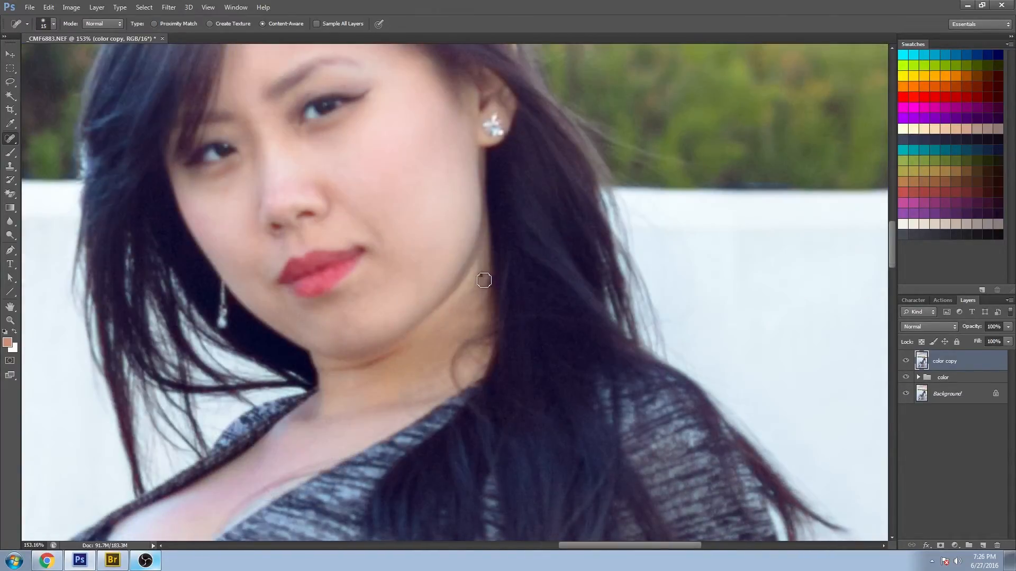
left_click_drag(433, 387, 424, 242)
left_click_drag(793, 479, 566, 209)
left_click_drag(651, 394, 562, 228)
left_click_drag(574, 368, 480, 409)
left_click(475, 397)
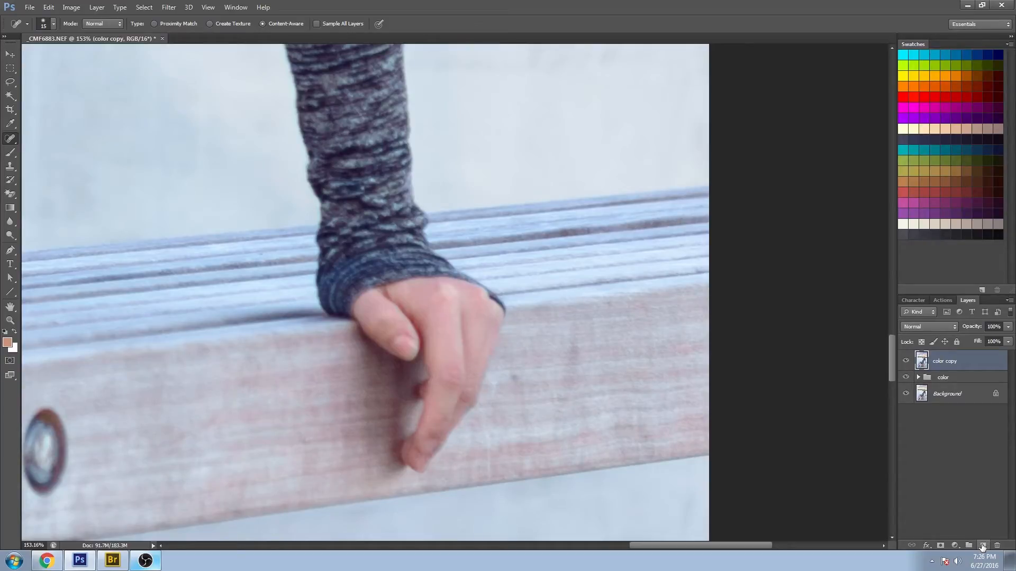
- Add a new empty layer and paint sampled skin tone over the hand with the Brush
left_click(982, 545)
left_click(10, 153)
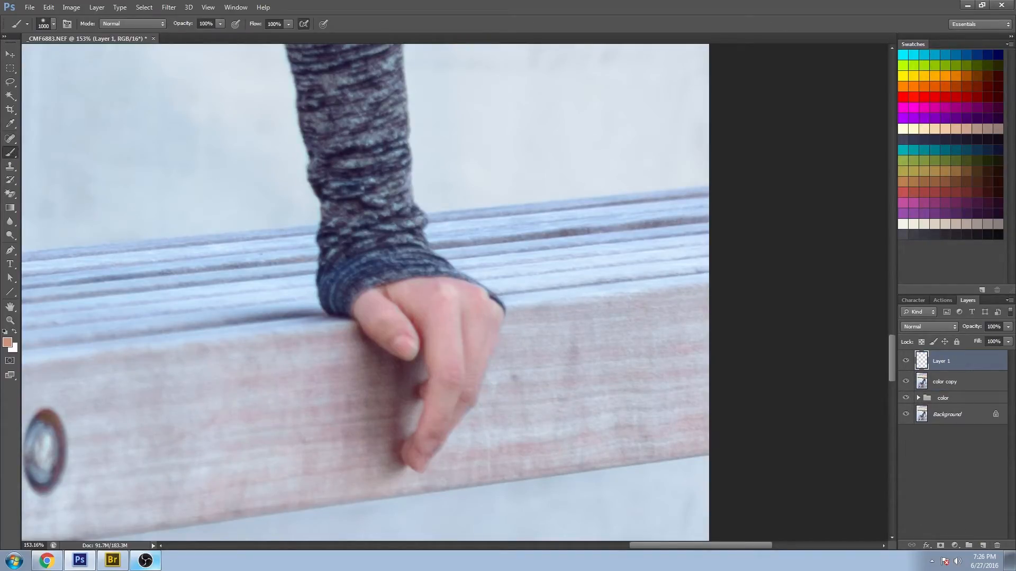
left_click(399, 310, "alt")
key("bracketleft")
key("bracketleft")
key("bracketleft")
key("bracketleft")
key("bracketleft")
key("bracketleft")
key("bracketleft")
key("bracketleft")
left_click_drag(381, 300, 415, 332)
left_click(413, 346, "alt")
key("bracketright")
key("bracketright")
left_click_drag(411, 360, 418, 357)
left_click(404, 345, "alt")
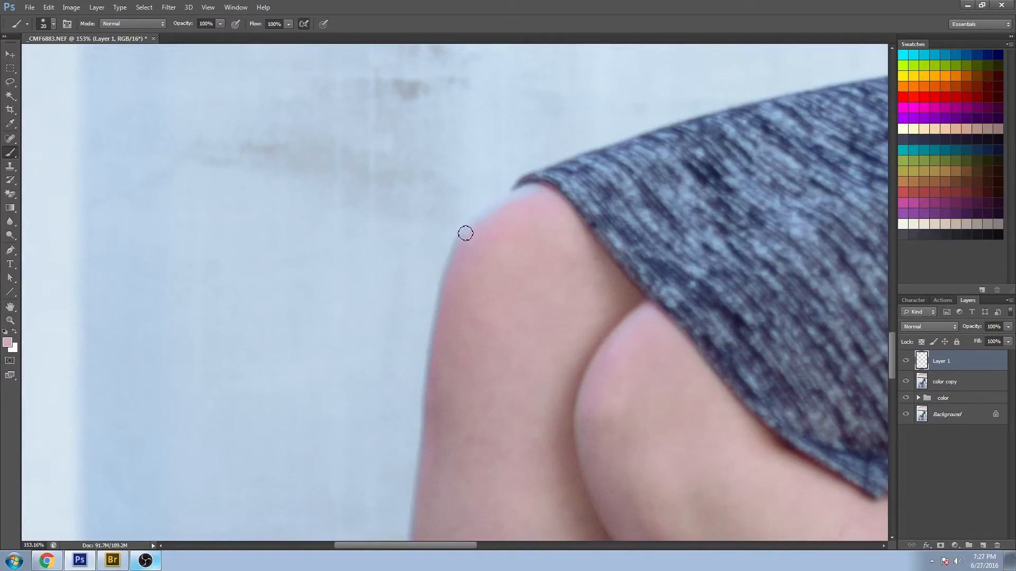
- Paint sampled skin tone over the knee and thigh areas on the new layer
left_click_drag(466, 233, 545, 193)
left_click_drag(460, 249, 430, 383)
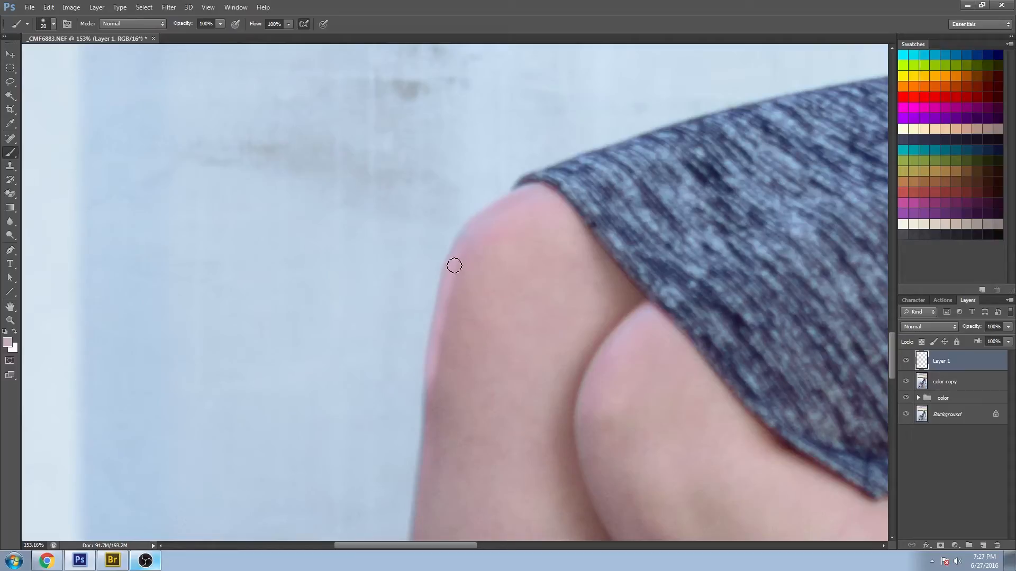
left_click_drag(465, 449, 499, 229)
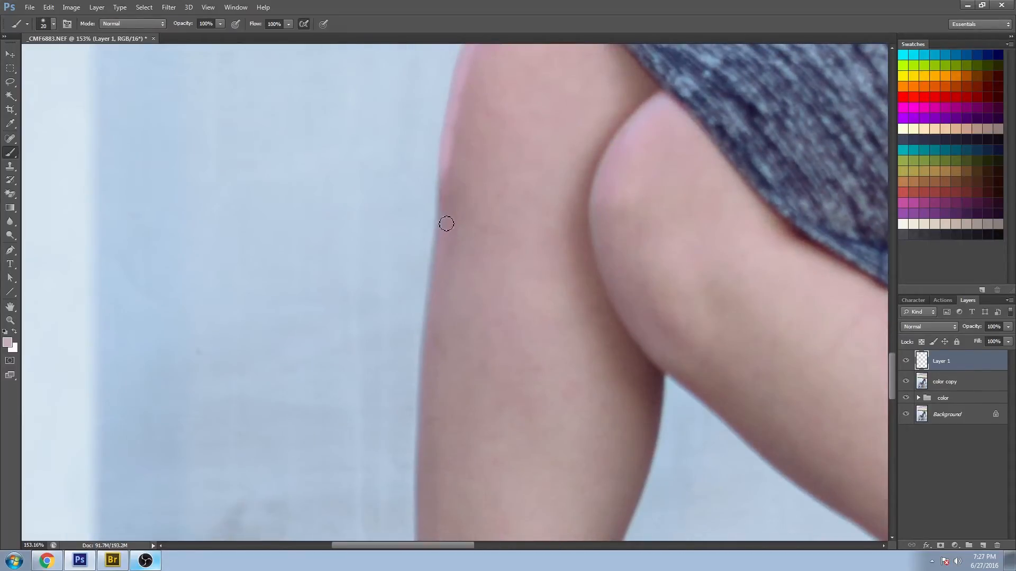
left_click(597, 235, "alt")
left_click_drag(595, 218, 615, 292)
left_click_drag(596, 208, 619, 144)
left_click(614, 181, "alt")
left_click(640, 123, "alt")
left_click_drag(625, 135, 670, 88)
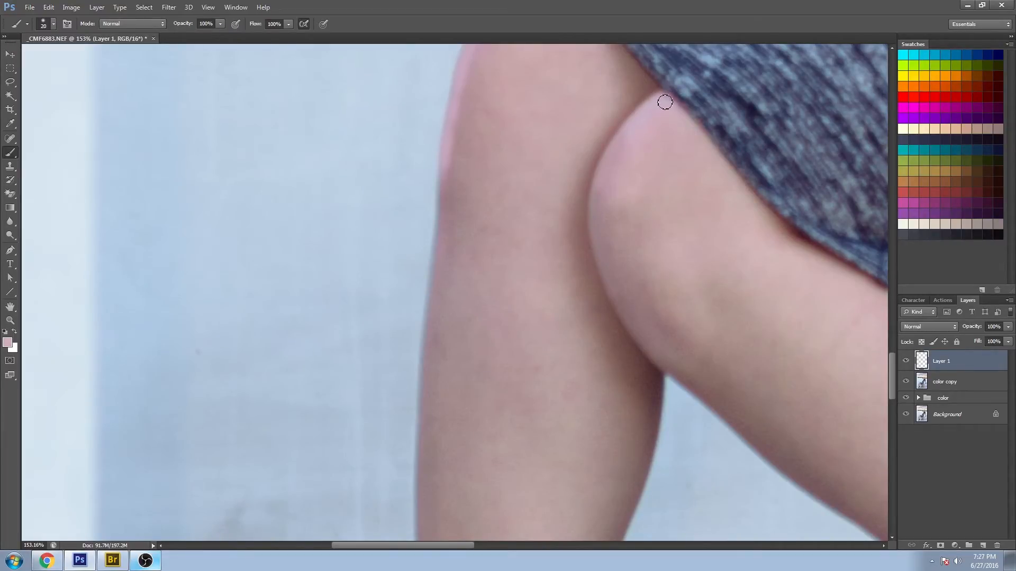
left_click_drag(597, 187, 595, 214)
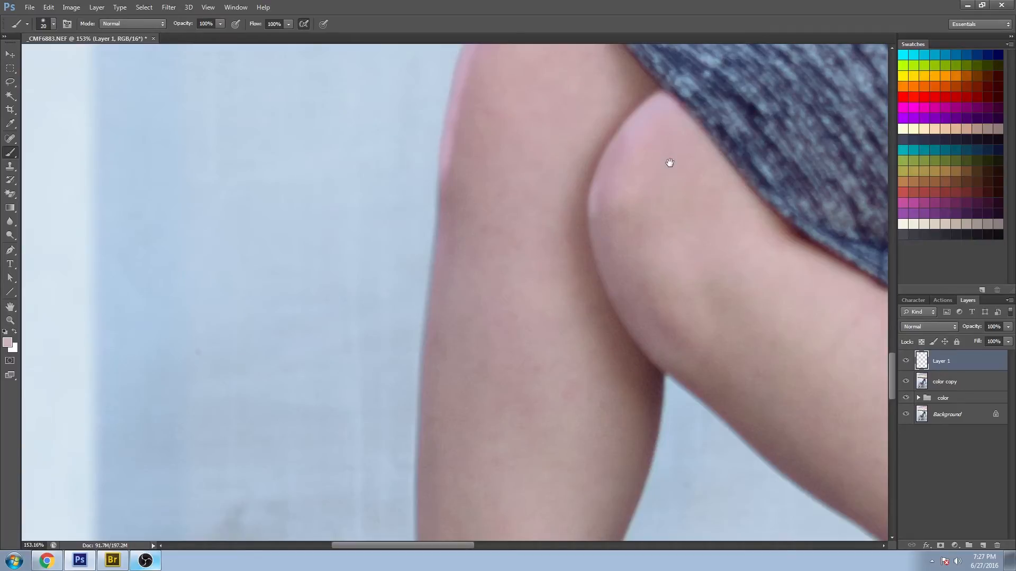
left_click_drag(607, 464, 615, 179)
mouse_move(529, 516)
left_mouse_down()
mouse_move(583, 163)
mouse_move(412, 326)
mouse_move(542, 109)
mouse_move(472, 352)
mouse_move(490, 435)
mouse_move(510, 403)
mouse_move(532, 222)
mouse_move(482, 314)
left_mouse_up()
- Set the painted layer's blend mode to Color
left_click(11, 321)
left_click(451, 204, "alt")
left_click(452, 205, "alt")
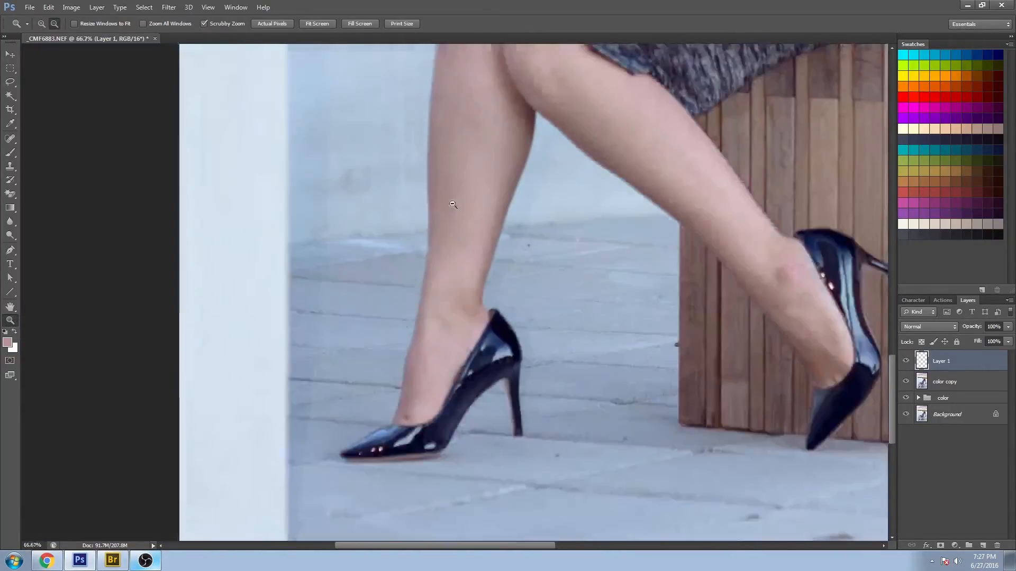
left_click(452, 204, "alt")
left_click(931, 325)
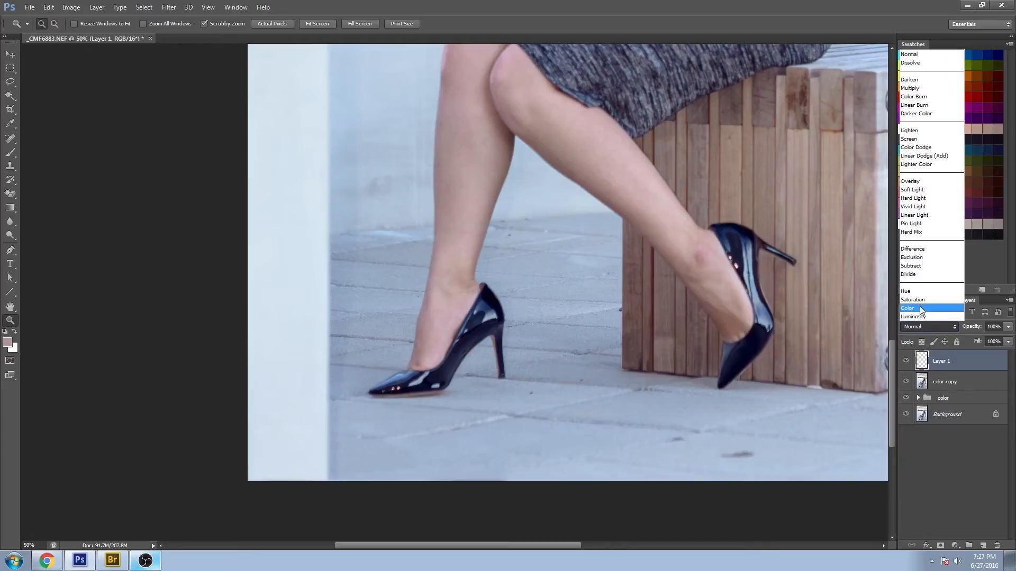
left_click(925, 311)
- Try to spot-heal a blemish on the lower leg while the empty painted layer is active
left_click_drag(535, 132, 519, 485)
left_click_drag(697, 150, 437, 395)
left_click_drag(505, 482, 514, 466)
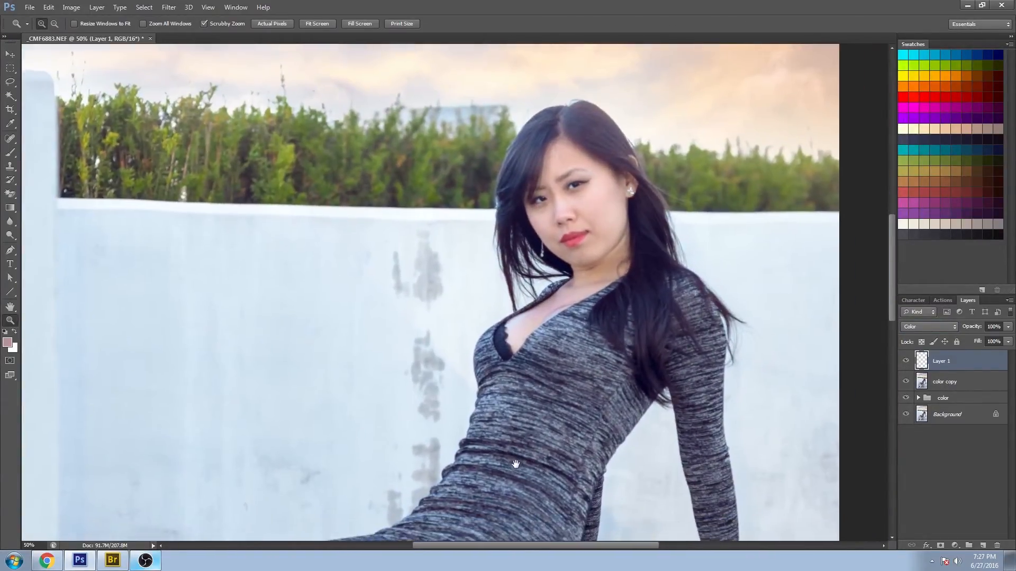
left_click_drag(588, 166, 633, 270)
key("b")
left_click(494, 202, "alt")
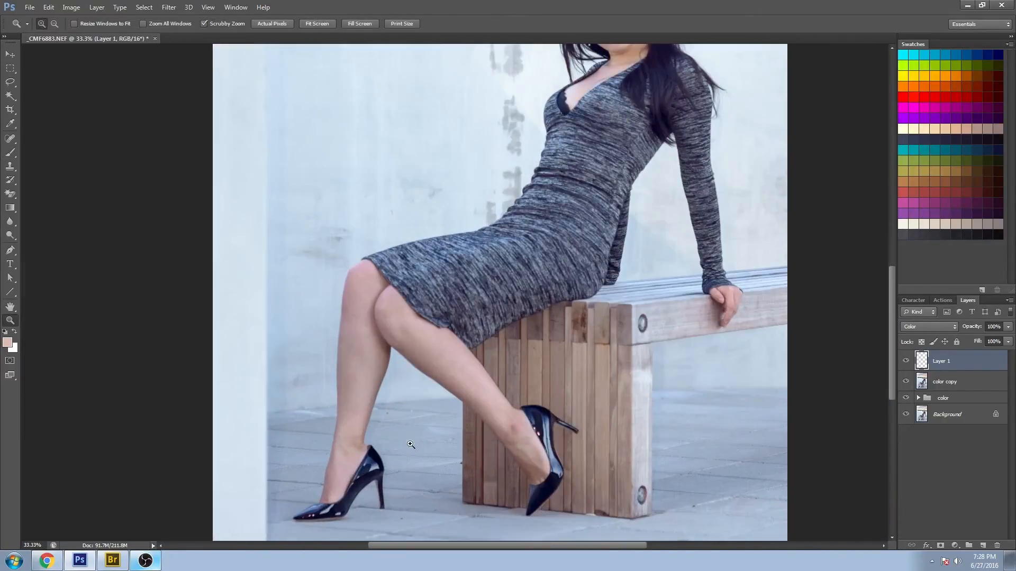
left_click_drag(362, 475, 353, 471)
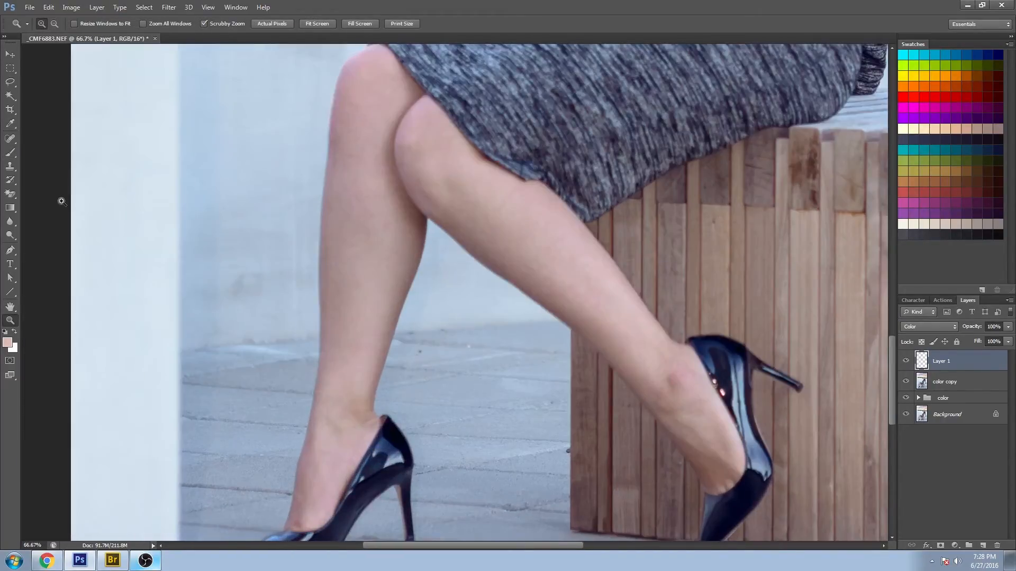
key("j")
mouse_move(429, 426)
left_mouse_down()
mouse_move(431, 315)
mouse_move(497, 328)
left_mouse_up()
left_click(13, 321)
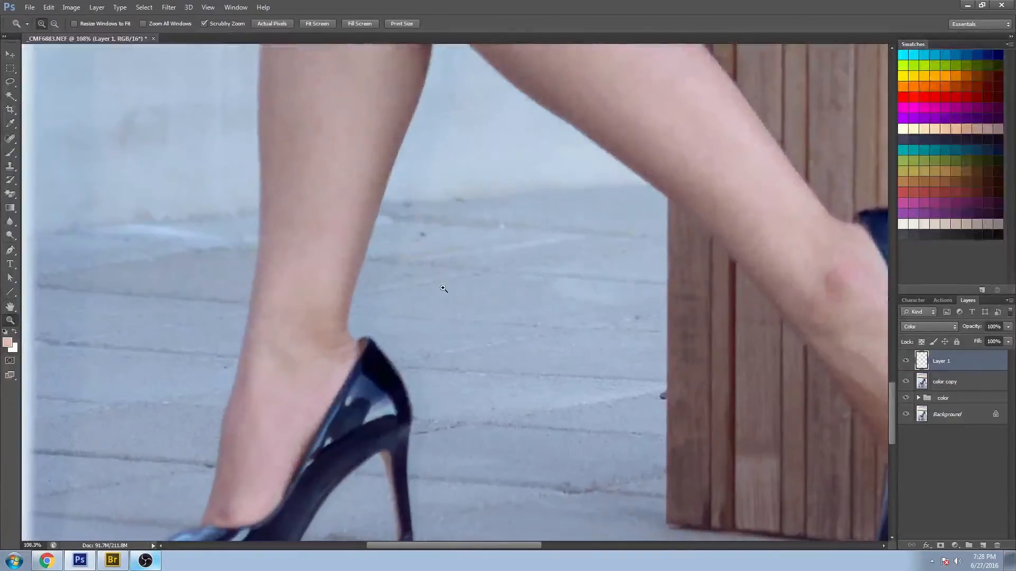
left_click(12, 140)
mouse_move(315, 428)
left_mouse_down()
mouse_move(376, 370)
mouse_move(460, 324)
left_mouse_up()
left_click_drag(373, 414, 373, 406)
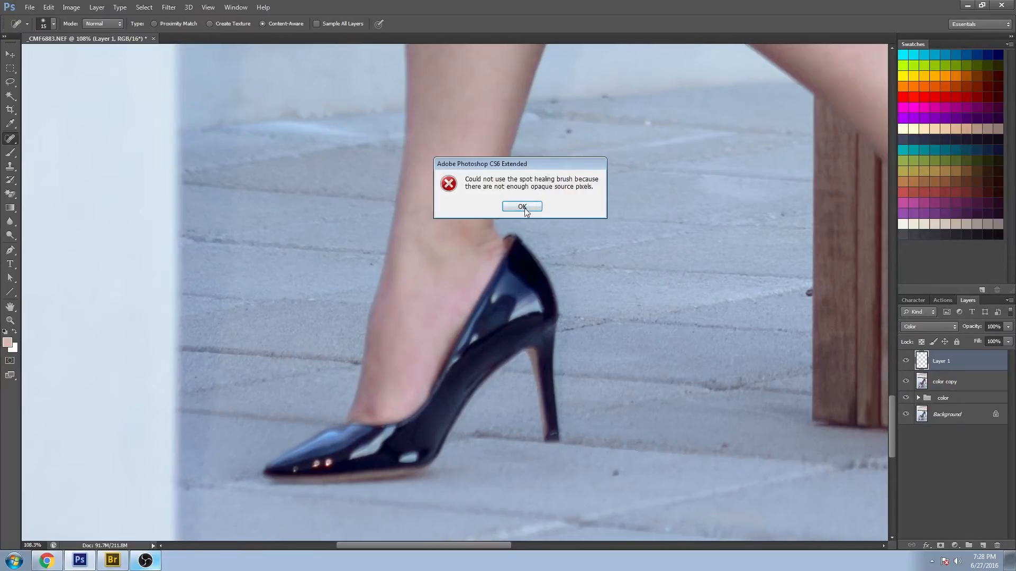
left_click(524, 209)
- Merge the painted layer down into the image layer and spot-heal blemishes around the ankle and shin
left_click(936, 380, "ctrl")
key("ctrl+e")
key("bracketright")
key("bracketright")
key("bracketright")
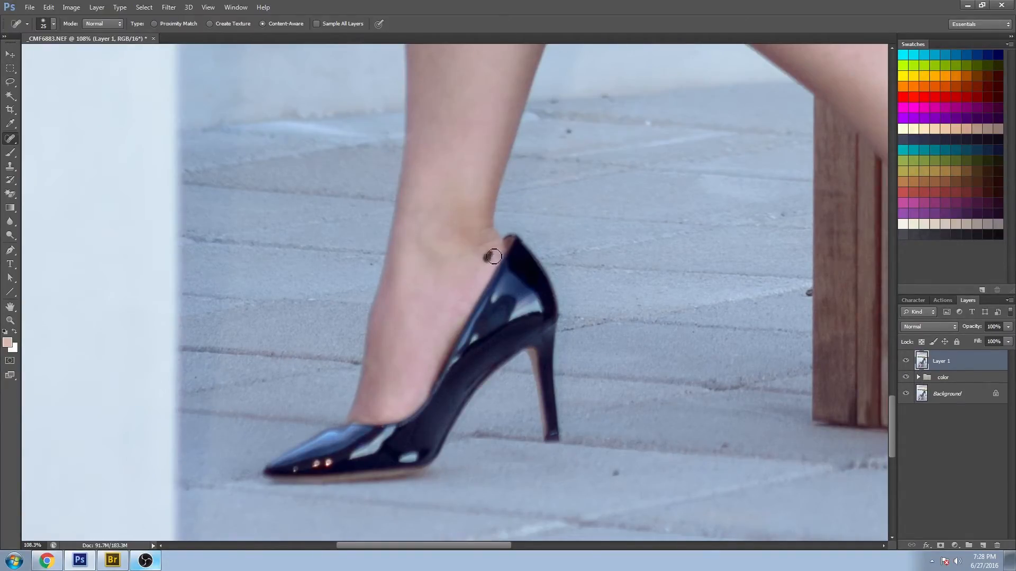
left_click(489, 254)
left_click_drag(524, 155, 417, 415)
left_click_drag(462, 293, 467, 399)
key("bracketleft")
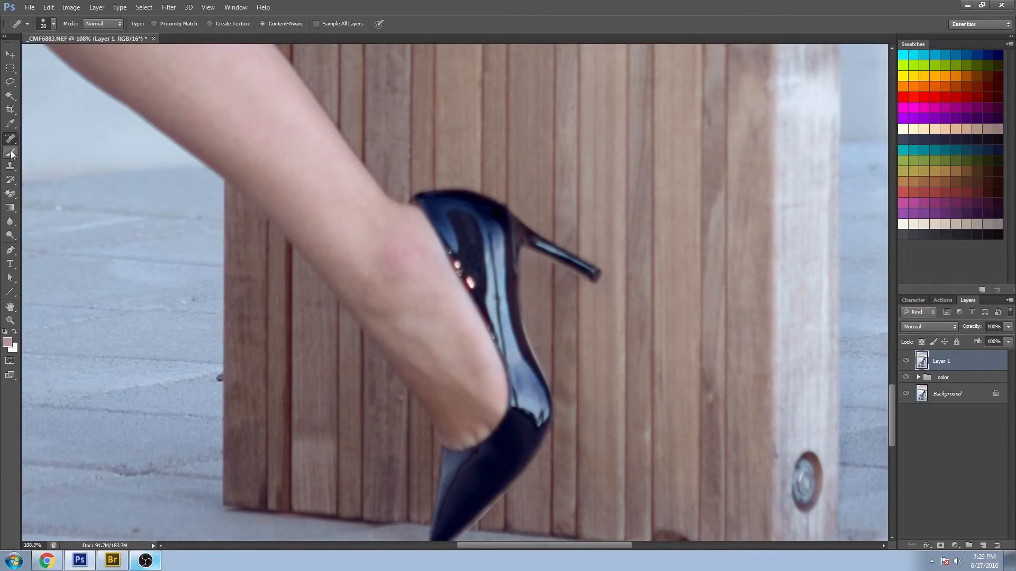
- Paint sampled skin tone in Color mode over the ankle and foot with the Brush
left_click(10, 153)
left_click(384, 265, "alt")
mouse_move(435, 245)
left_mouse_down()
mouse_move(421, 223)
mouse_move(489, 340)
mouse_move(469, 304)
mouse_move(507, 410)
left_mouse_up()
left_click(423, 345, "alt")
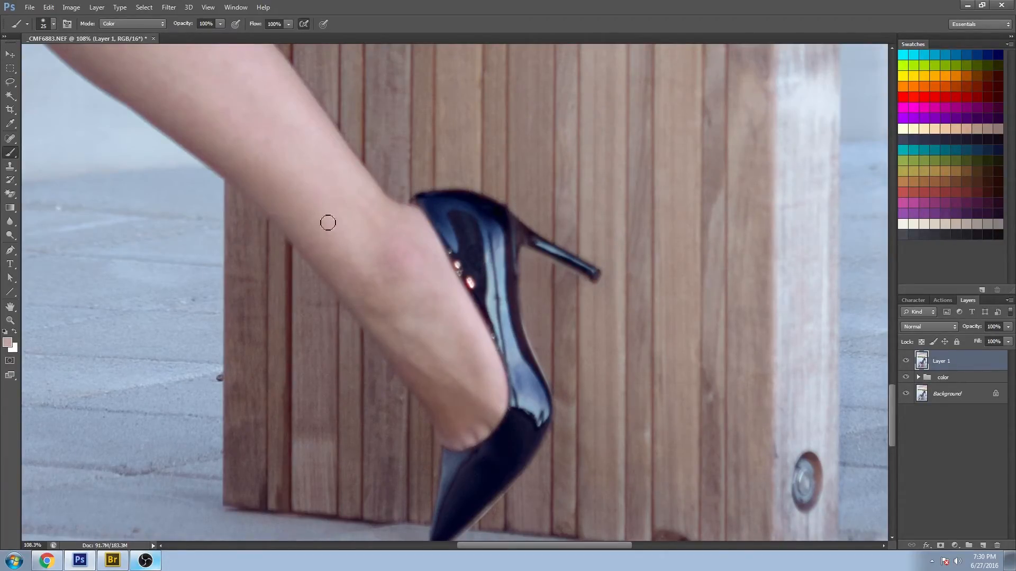
left_click_drag(501, 354, 529, 413)
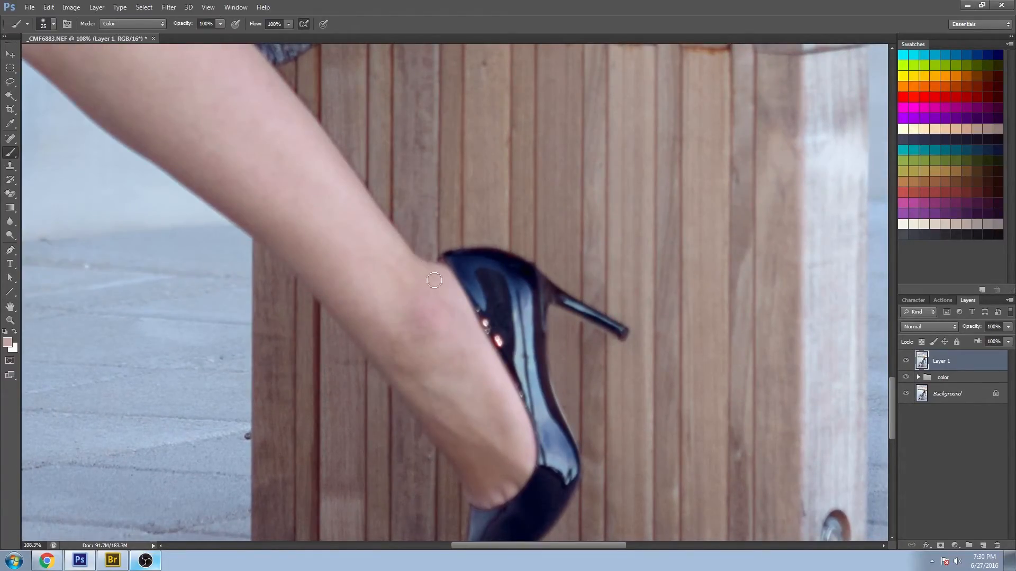
left_click_drag(398, 290, 494, 408)
- Spot-heal blemishes on the lower leg near the shoe
key("j")
left_click(363, 309)
left_click(348, 237)
left_click_drag(519, 354, 503, 215)
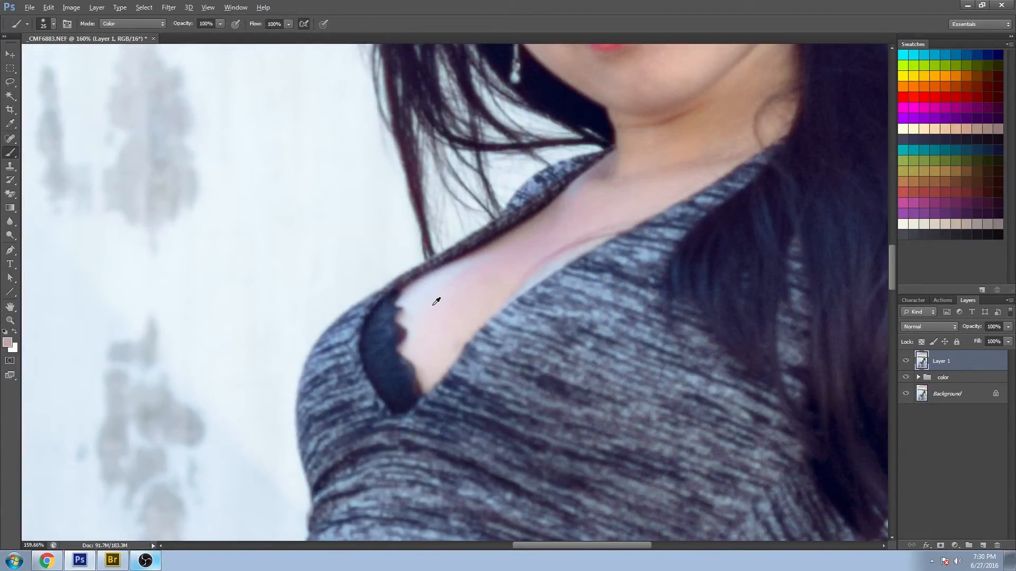
left_click(433, 304, "alt")
- Paint skin tone in Color mode over the chest and face areas
key("bracketright")
key("bracketright")
left_click(495, 300, "alt")
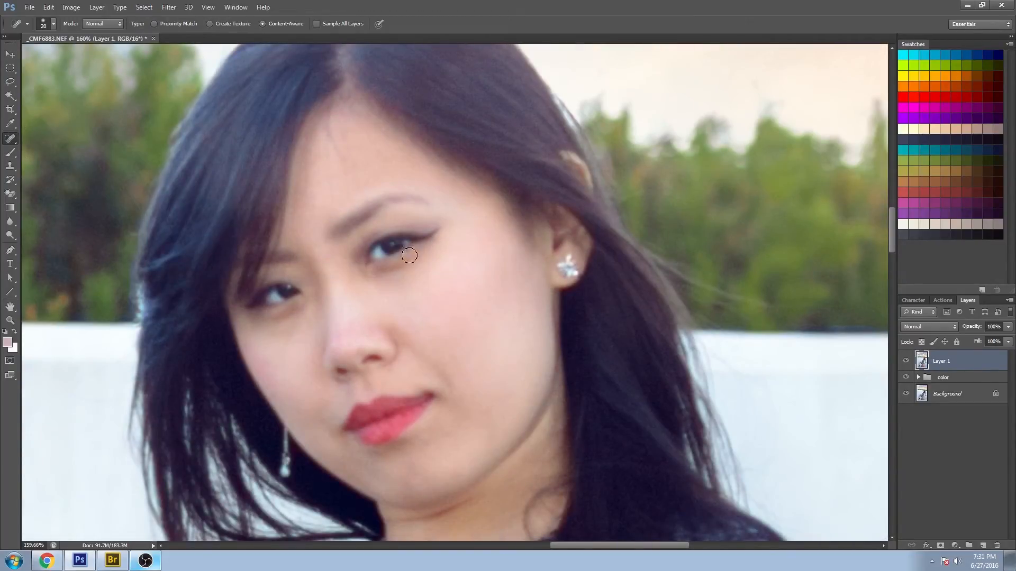
key("shift+alt+c")
left_click(350, 292, "alt")
key("bracketright")
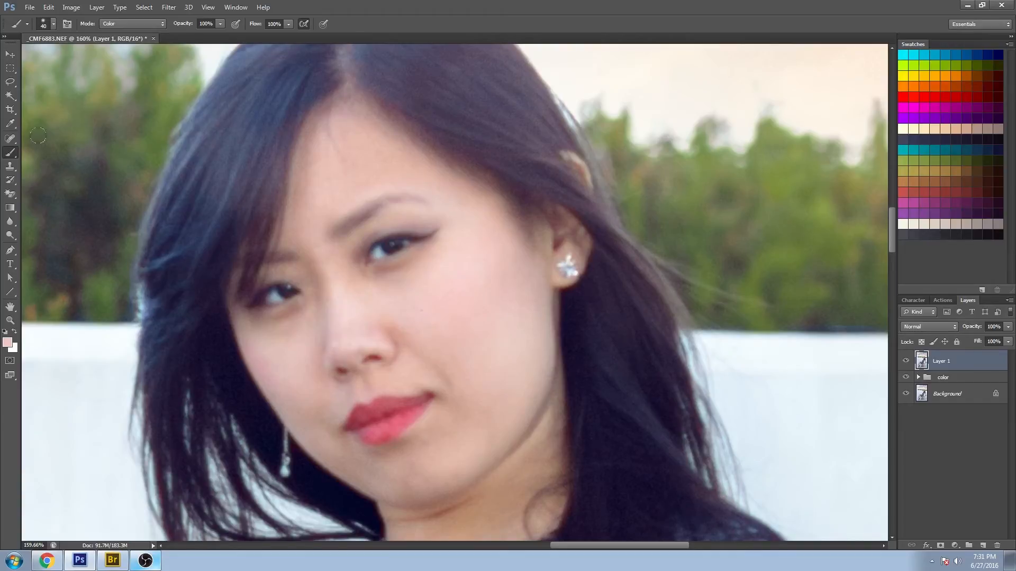
- Spot-heal remaining spots on the forehead and face
key("j")
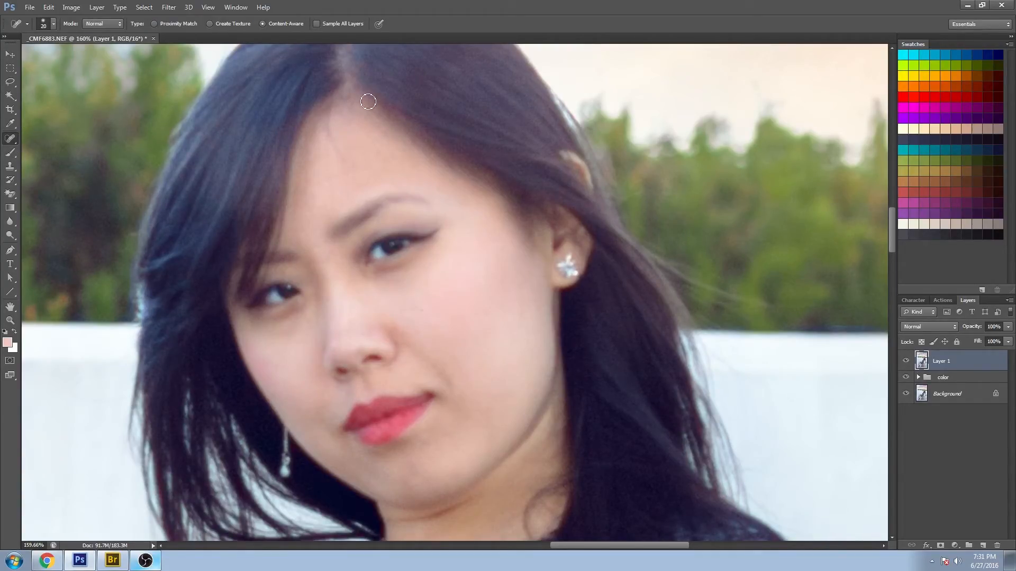
left_click(327, 174)
mouse_move(509, 320)
left_mouse_down()
mouse_move(561, 175)
mouse_move(494, 234)
left_mouse_up()
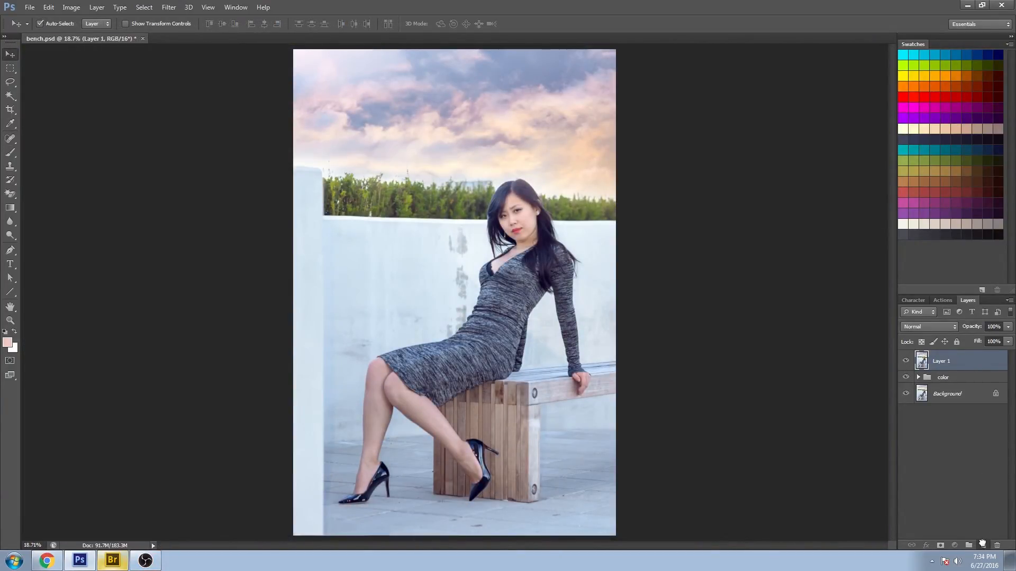
- Duplicate Layer 1
left_click_drag(981, 543, 982, 545)
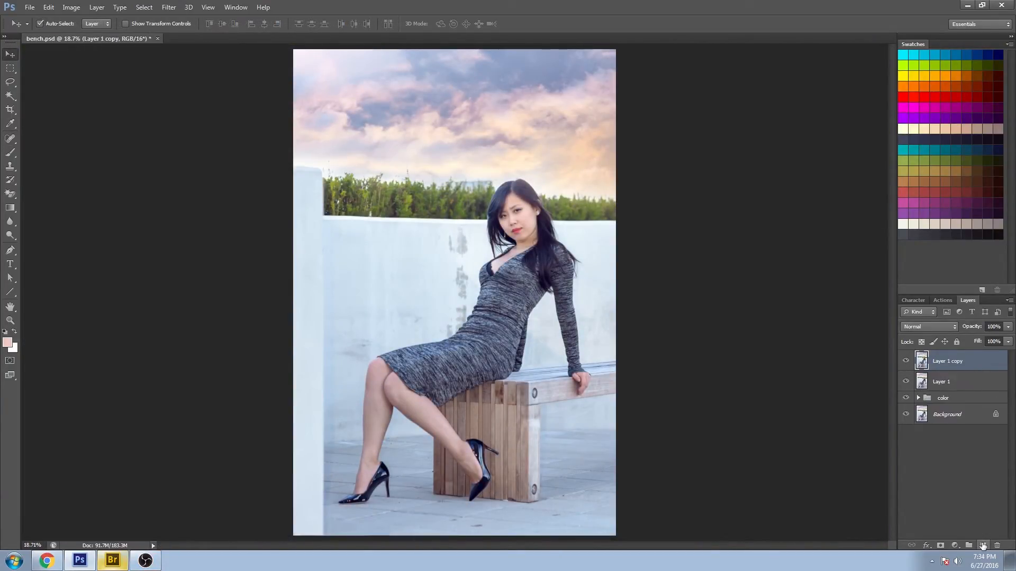
left_click(10, 320)
left_click(543, 194)
left_click_drag(544, 194, 597, 256)
scroll(635, 204, "up", 5)
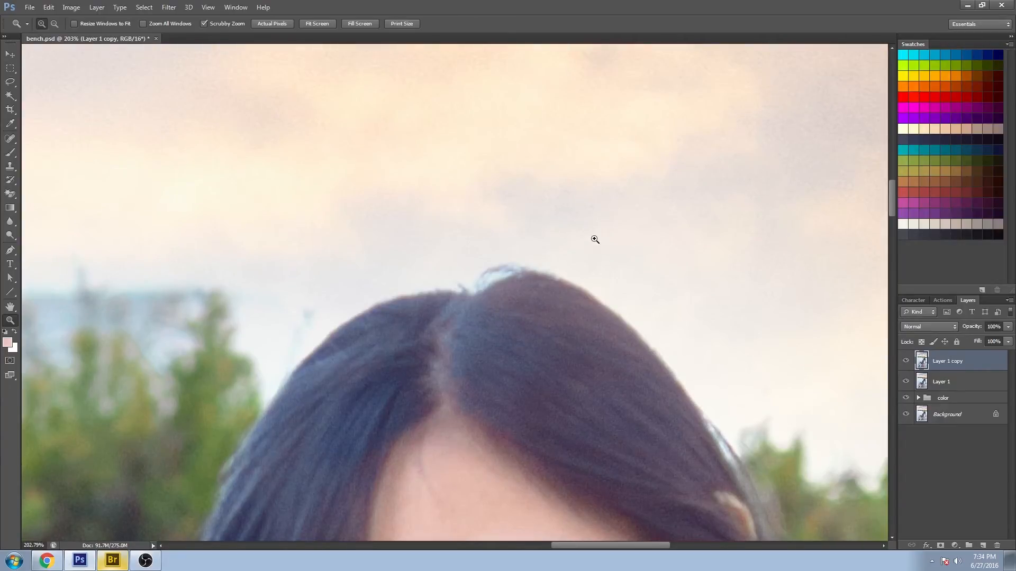
right_click(392, 231)
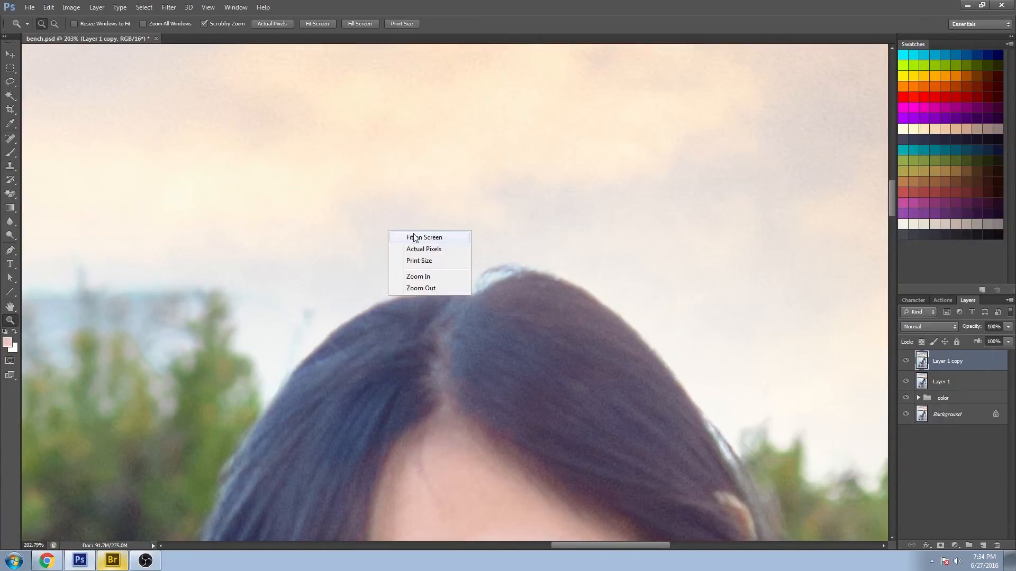
left_click(418, 238)
left_click_drag(462, 250, 458, 252)
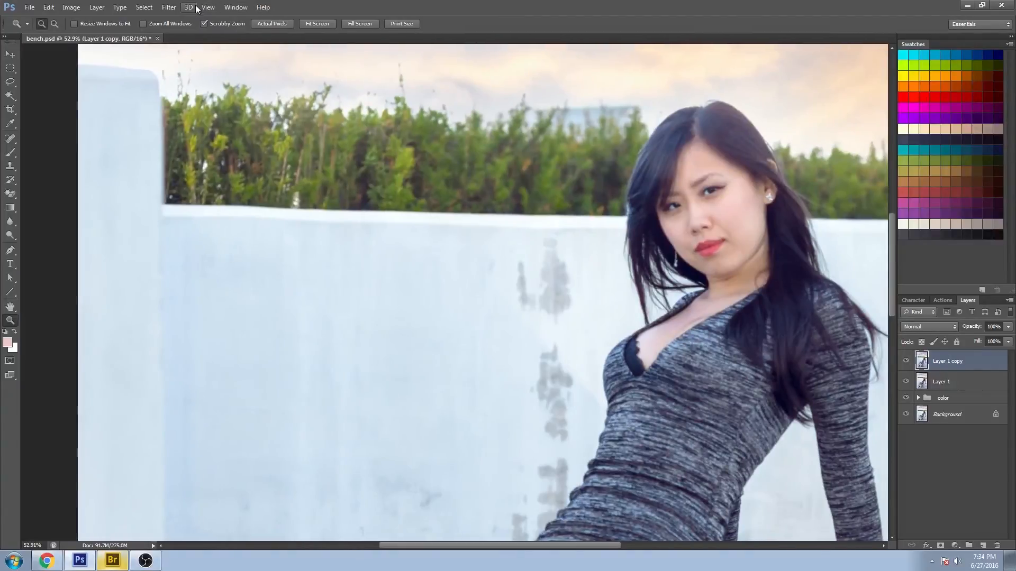
- Apply Dfine 2 noise reduction to the duplicated layer using its automatic profile
left_click(168, 6)
mouse_move(271, 201)
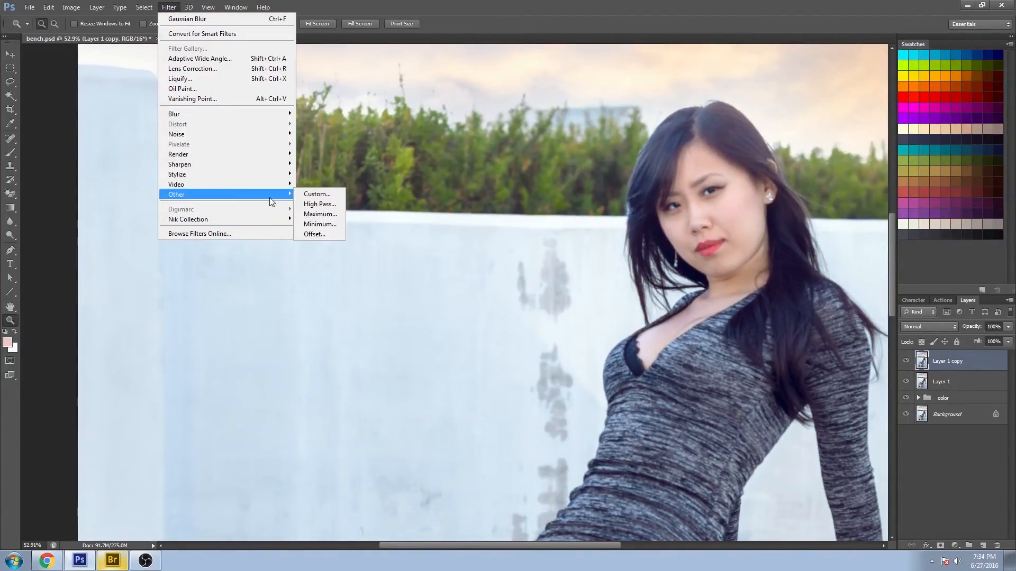
mouse_move(229, 136)
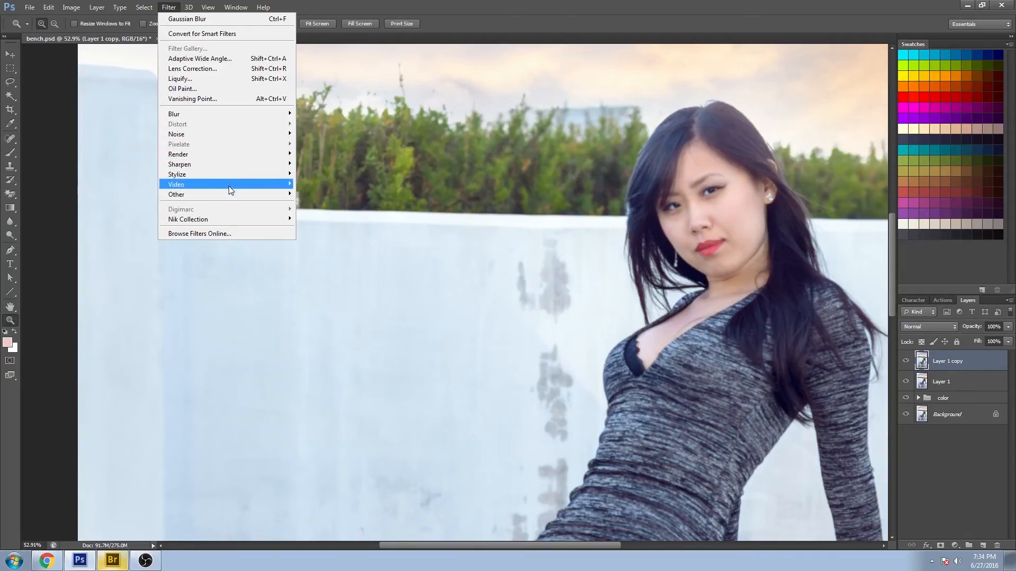
mouse_move(240, 220)
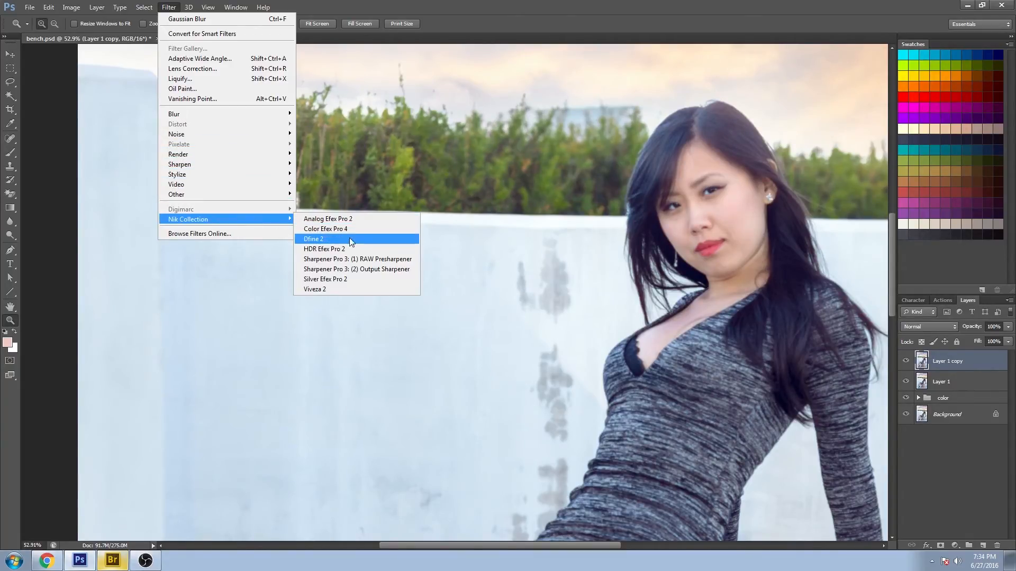
left_click(331, 241)
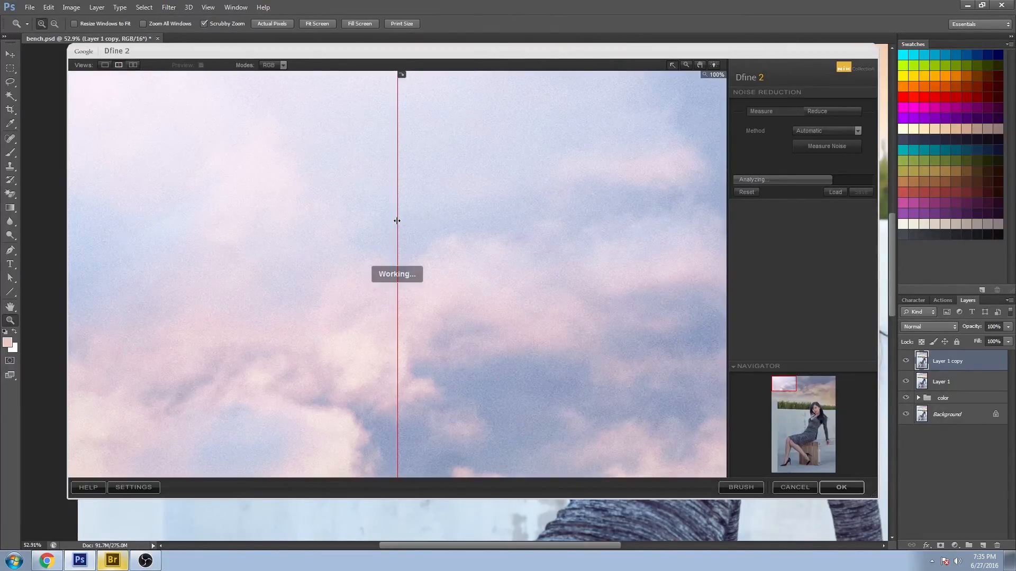
left_click_drag(397, 221, 371, 185)
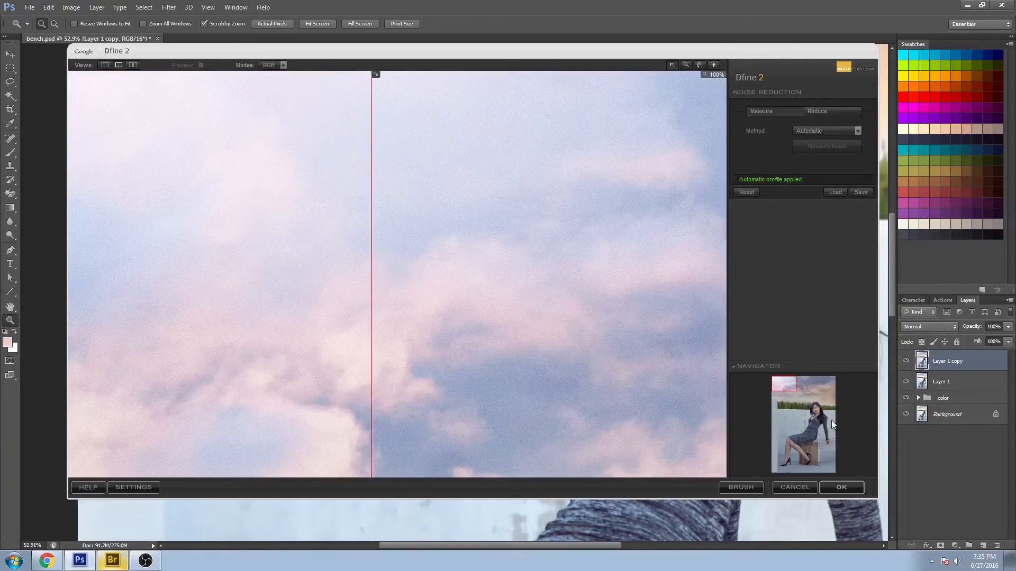
left_click(819, 410)
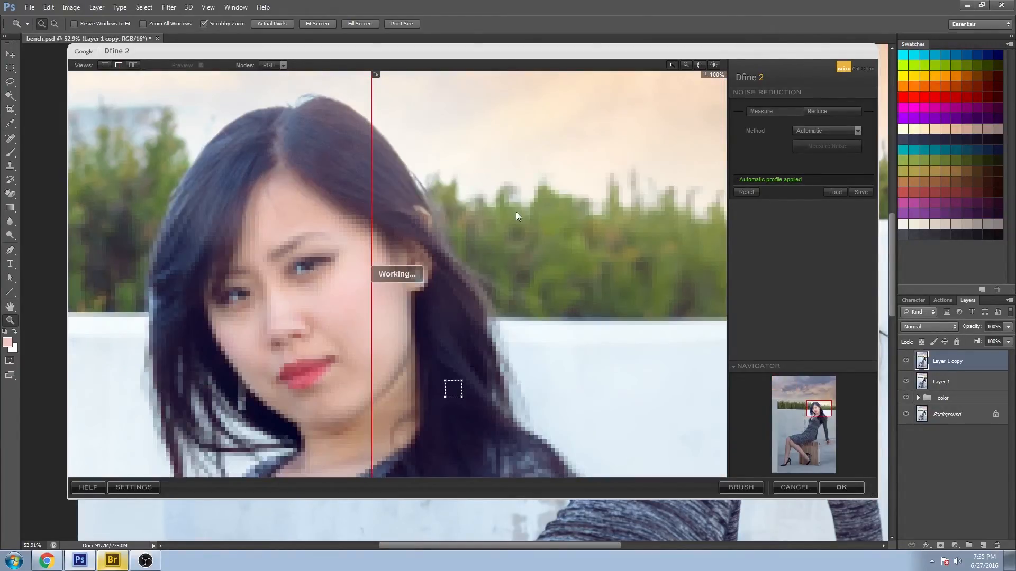
left_click_drag(415, 206, 125, 435)
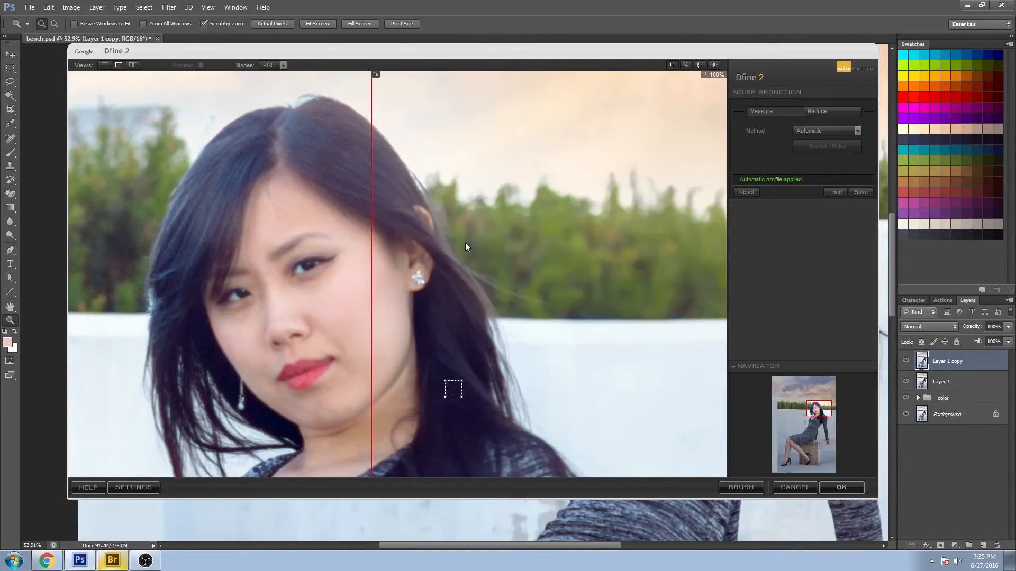
left_click_drag(370, 263, 284, 264)
left_click_drag(822, 410, 818, 411)
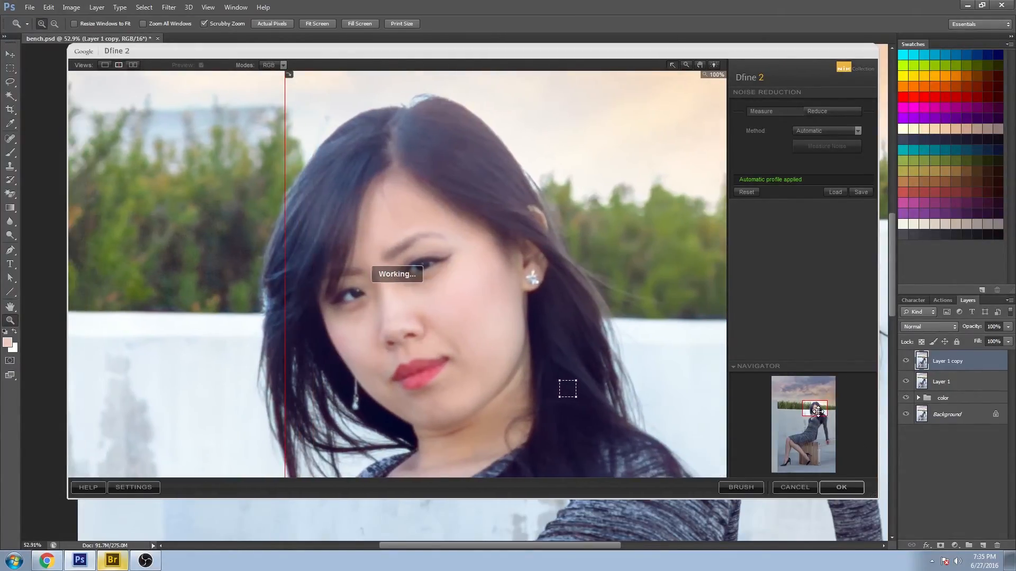
left_click_drag(286, 290, 411, 290)
left_click(847, 487)
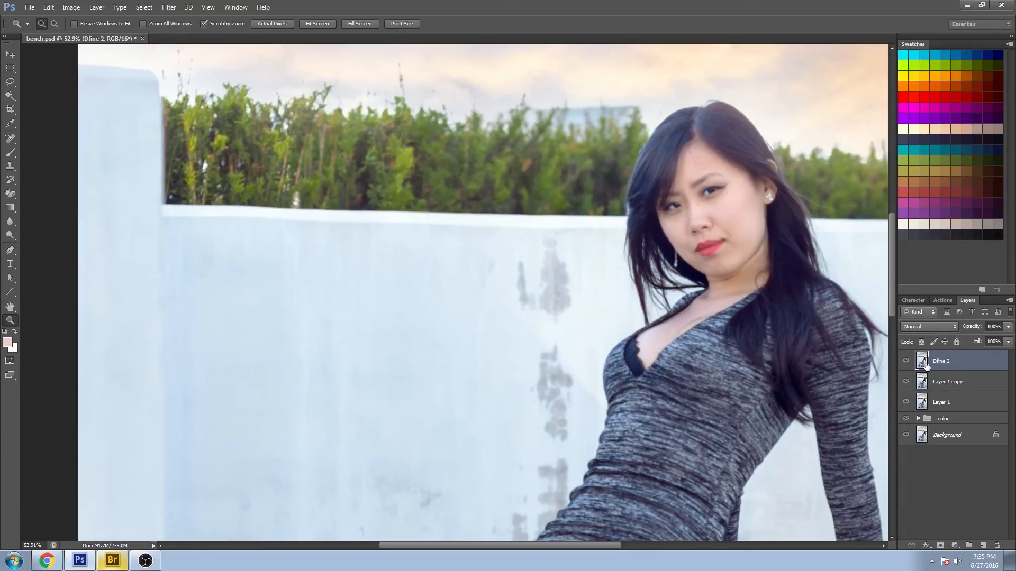
- Apply Sharpener Pro 3 Output Sharpener with Adaptive Sharpening at 62% and adjusted creative sharpening sliders
left_click(169, 7)
mouse_move(268, 219)
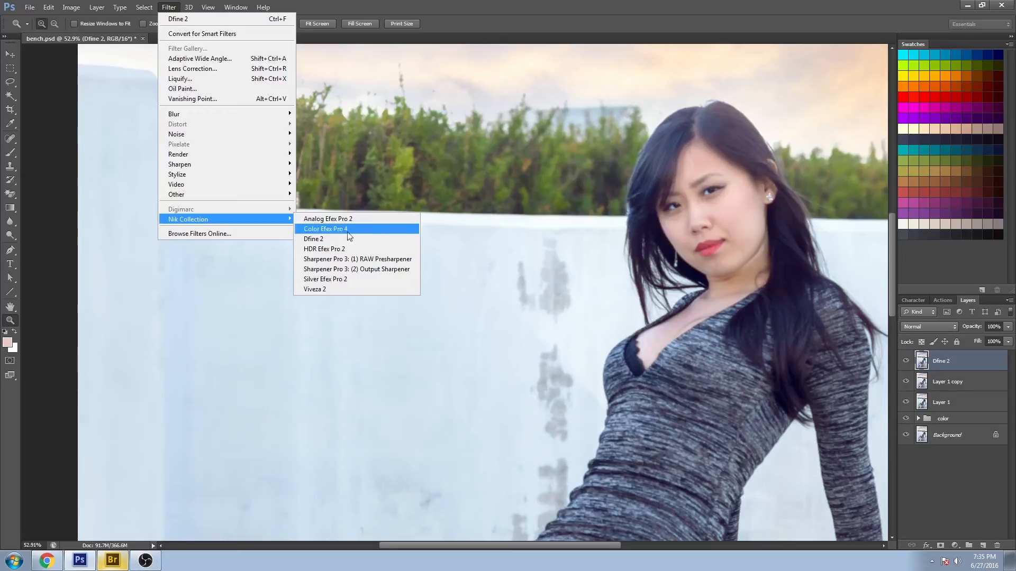
left_click(393, 268)
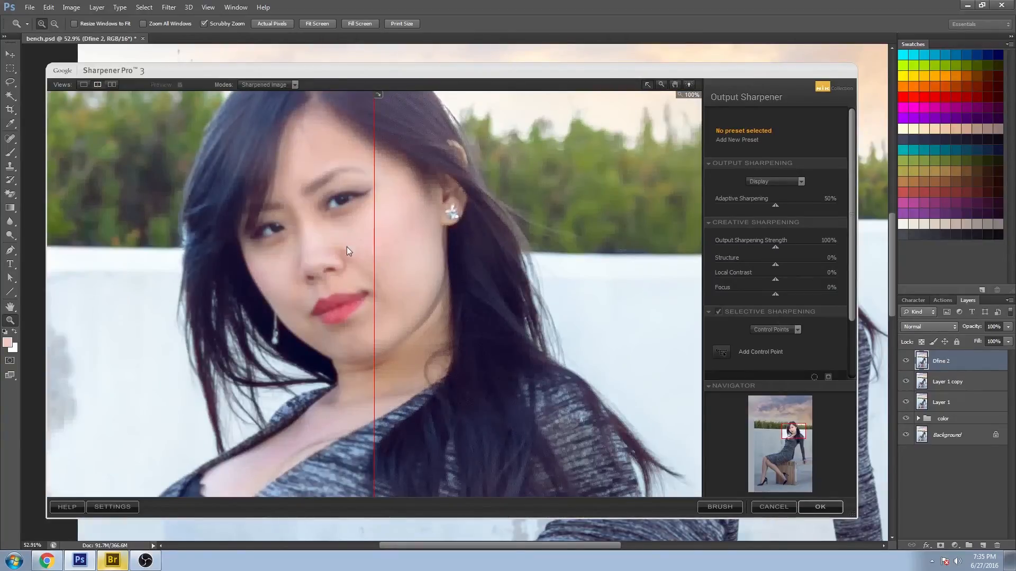
left_click_drag(373, 264, 157, 183)
left_click(771, 478)
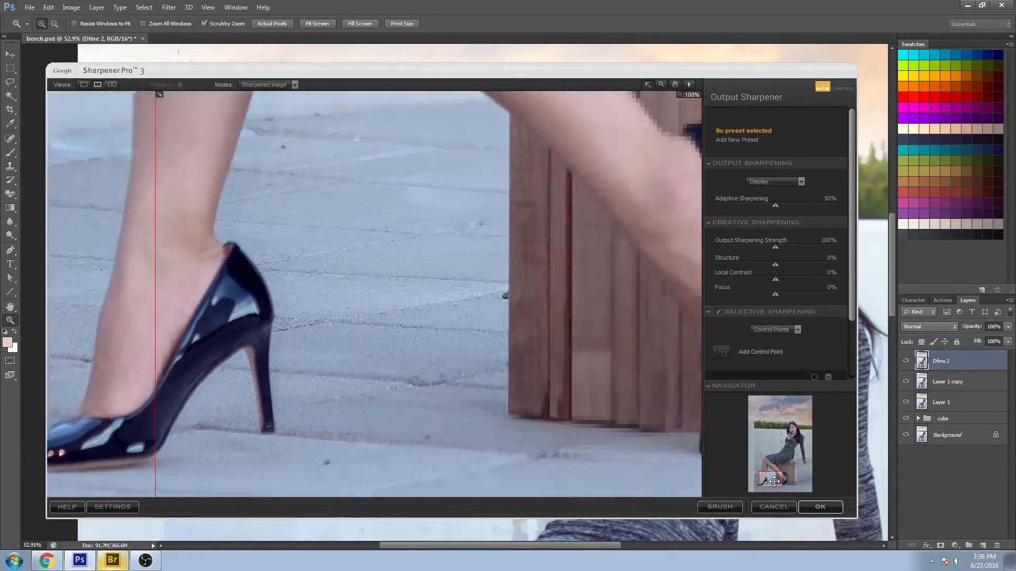
left_click_drag(773, 481, 788, 428)
left_click_drag(775, 205, 790, 204)
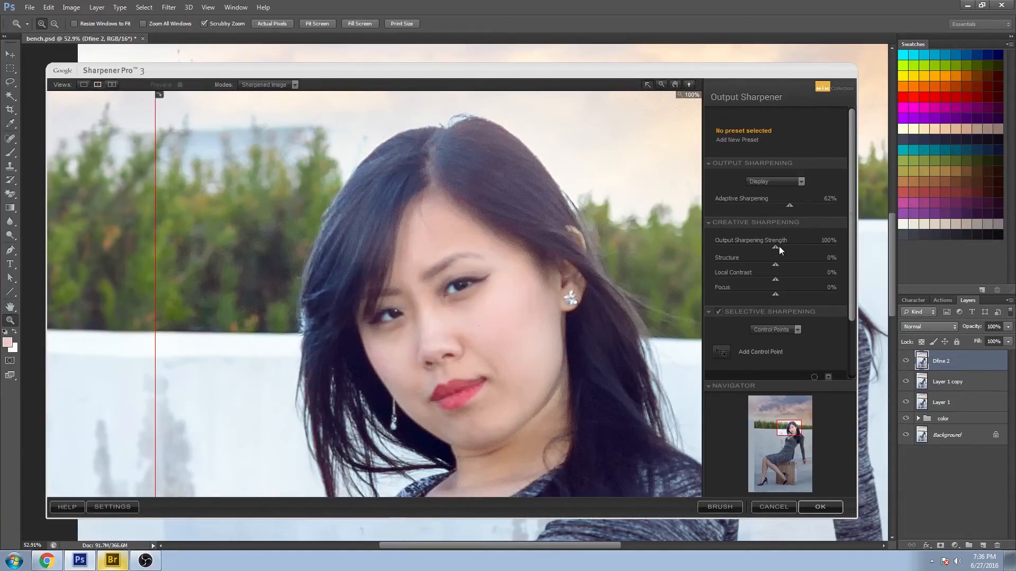
left_click_drag(802, 242, 785, 244)
left_click_drag(775, 294, 783, 274)
left_click(820, 506)
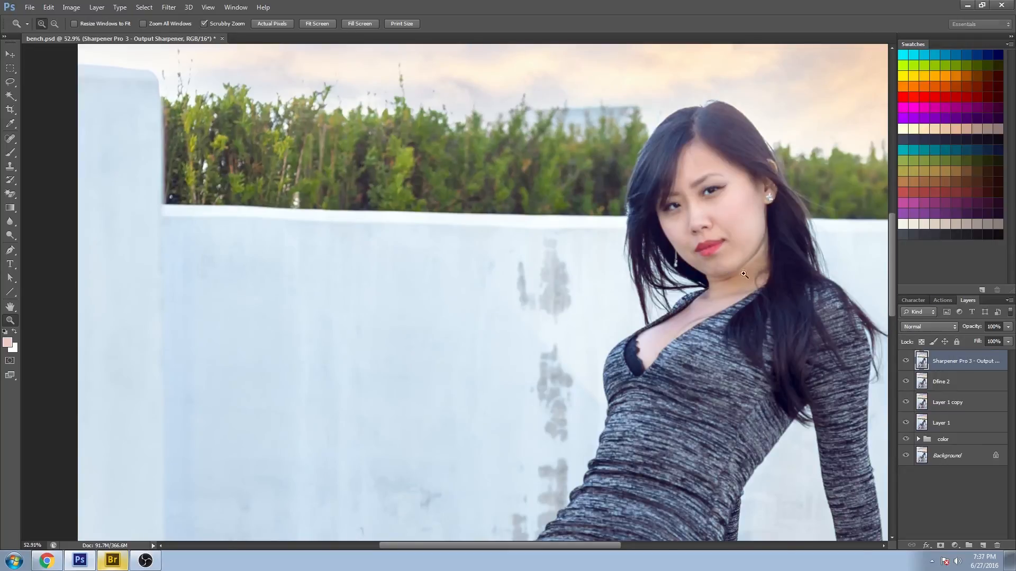
- Add a layer mask to the sharpened layer after comparing it on and off
scroll(509, 140, "down", 2)
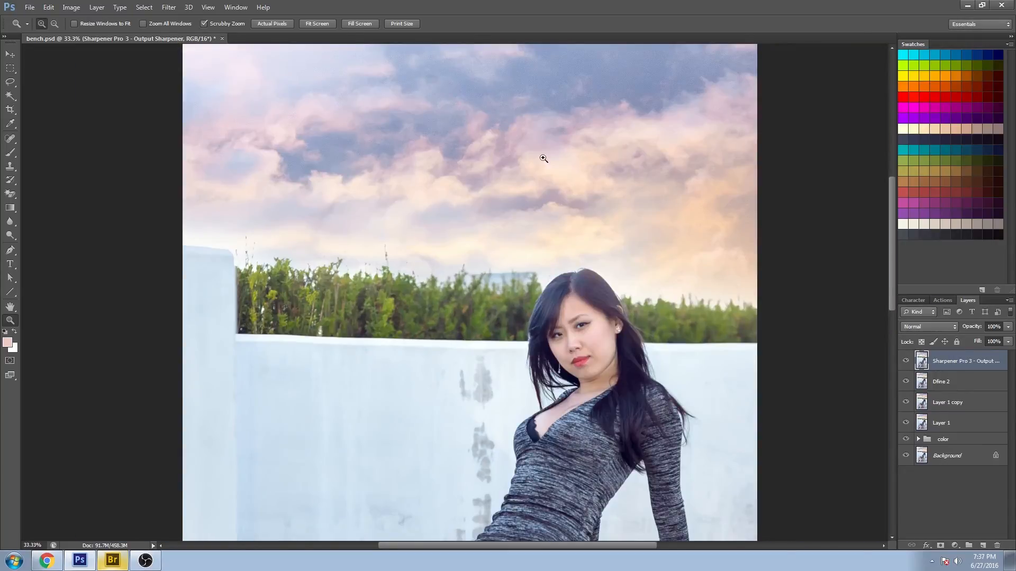
left_click(905, 362)
left_click(905, 361)
left_click(940, 546)
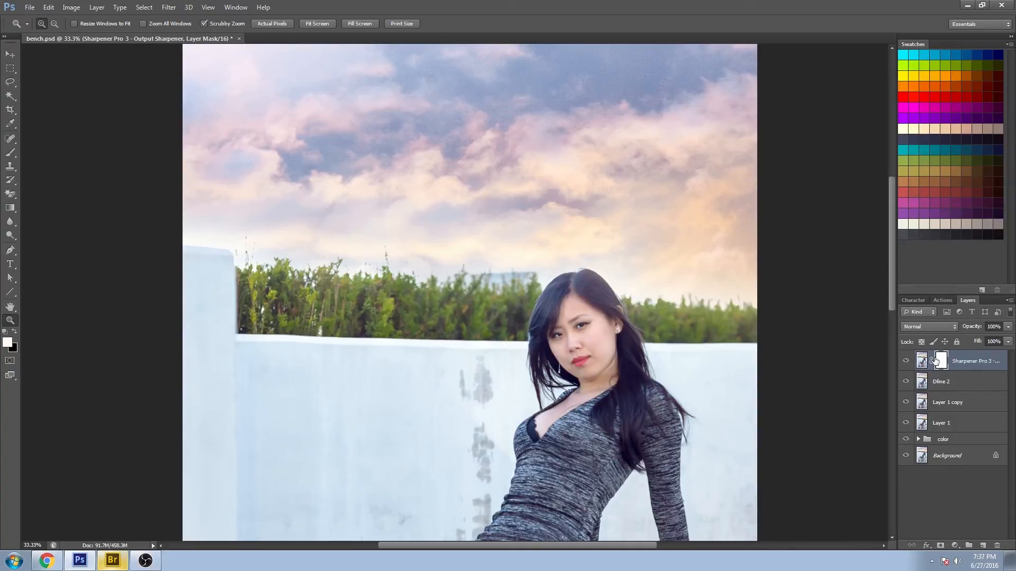
- Paint black on the mask with the Brush over the sky and trees to remove sharpening there
key("b")
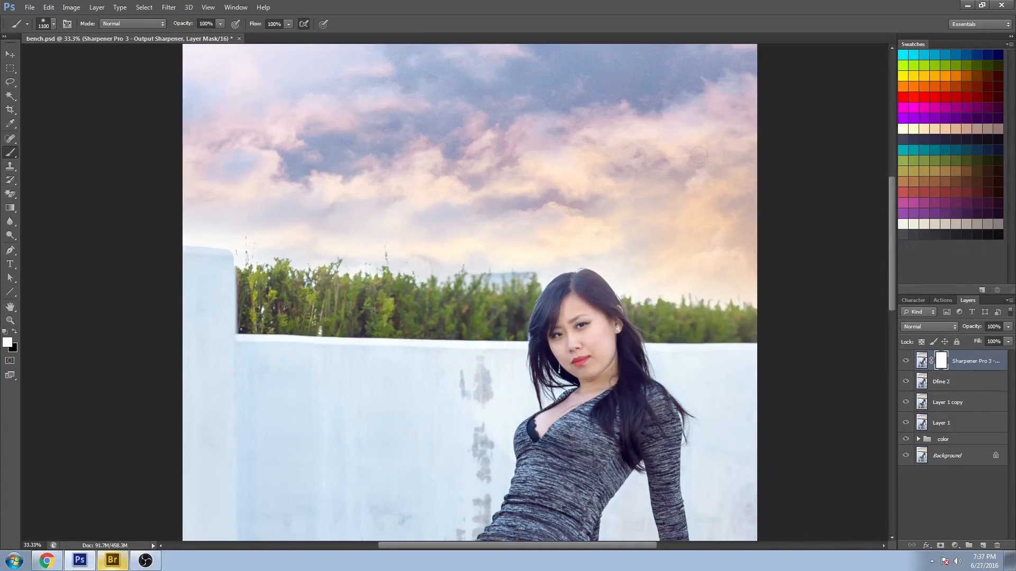
left_click(15, 331)
mouse_move(306, 269)
left_mouse_down()
mouse_move(278, 265)
mouse_move(247, 311)
left_mouse_up()
key("backslash")
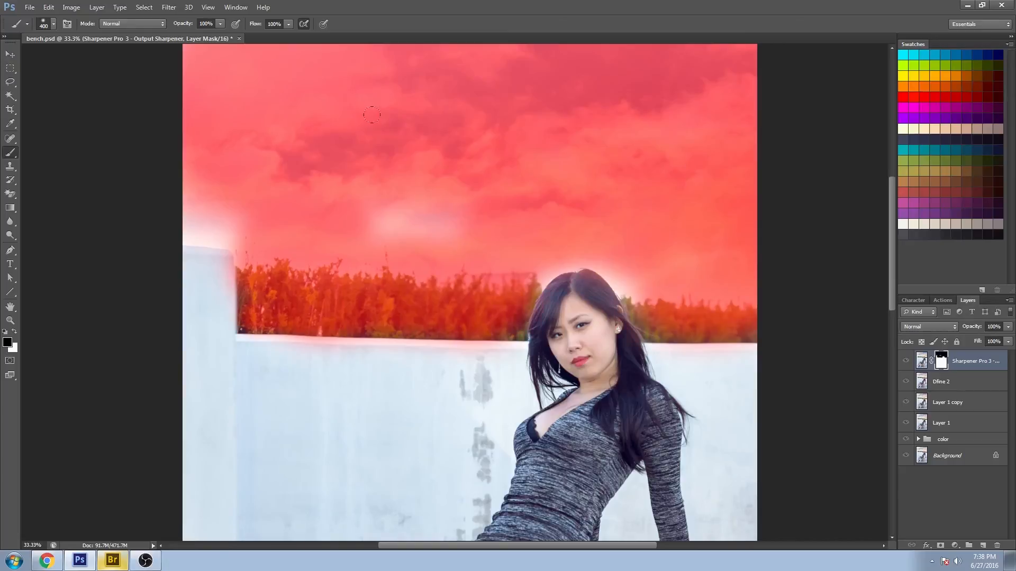
key("backslash")
key("backslash")
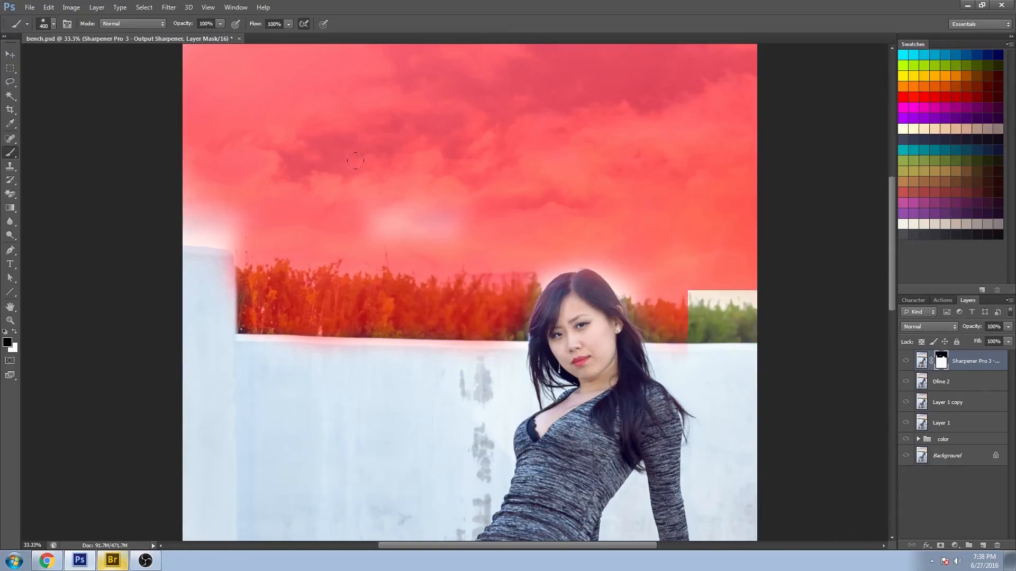
mouse_move(232, 189)
left_mouse_down()
mouse_move(206, 187)
mouse_move(237, 195)
mouse_move(204, 202)
mouse_move(161, 199)
left_mouse_up()
mouse_move(365, 216)
left_mouse_down()
mouse_move(403, 221)
mouse_move(462, 193)
left_mouse_up()
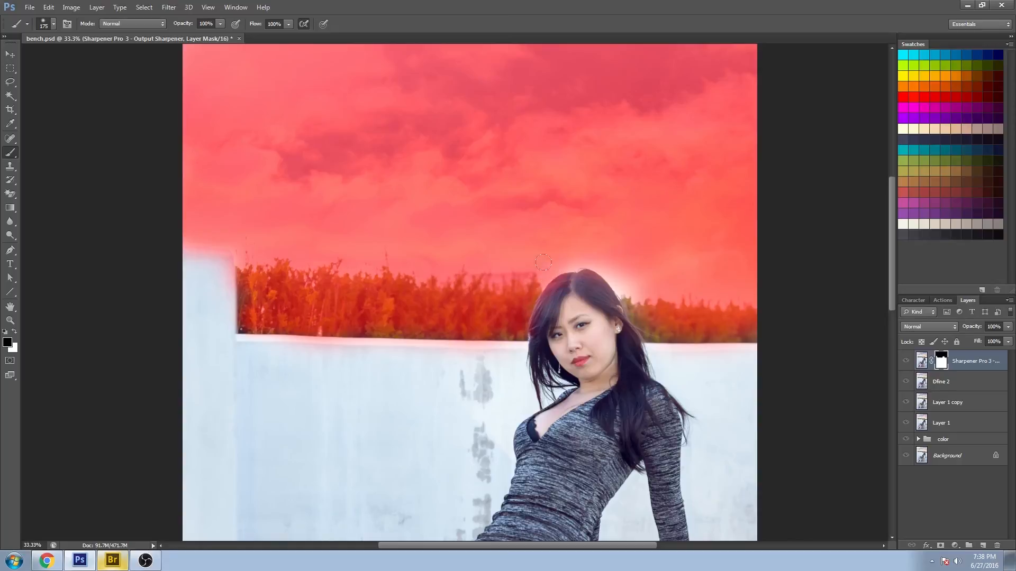
mouse_move(528, 259)
left_mouse_down()
mouse_move(568, 243)
mouse_move(624, 269)
mouse_move(616, 263)
mouse_move(659, 303)
left_mouse_up()
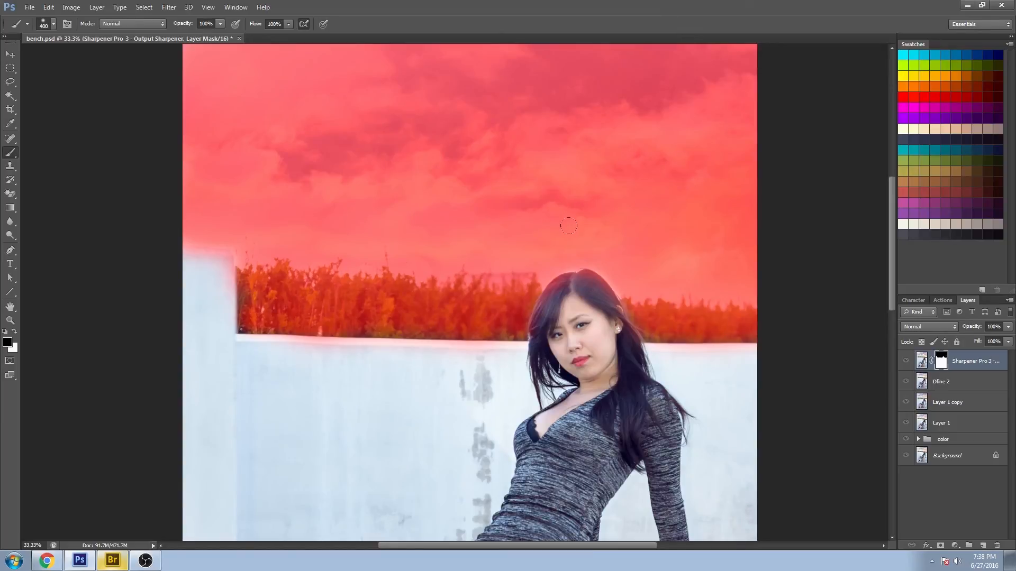
- Paint white on the mask around the top of her head to restore sharpening
left_click(15, 332)
left_click_drag(577, 298, 578, 284)
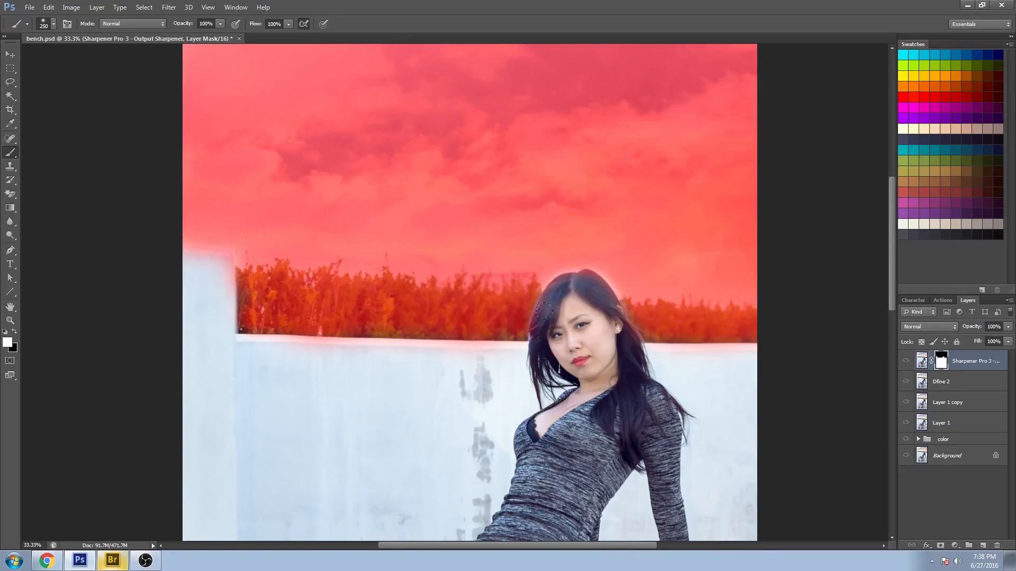
left_click_drag(565, 285, 565, 280)
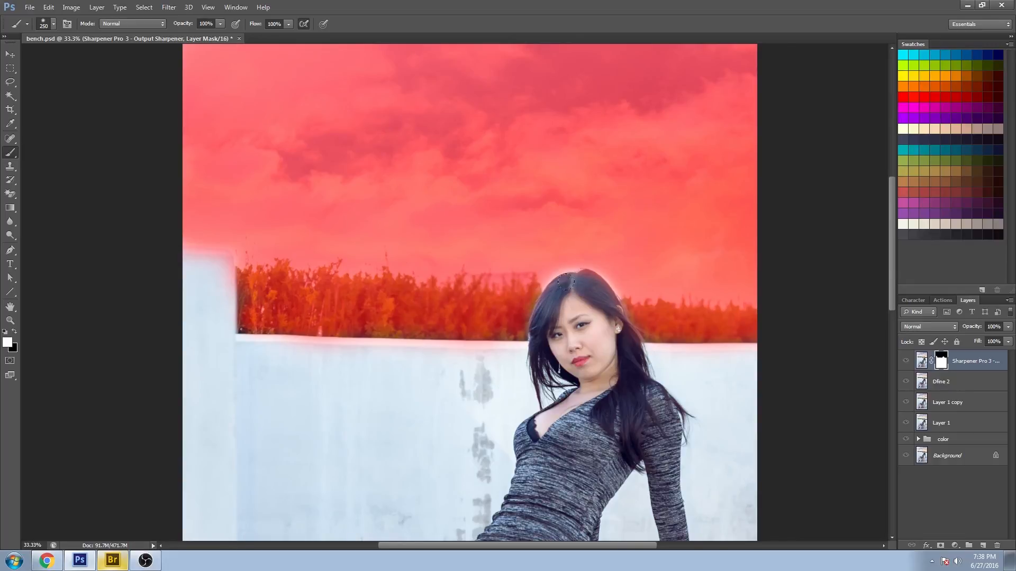
- Paint black on the mask along the wall's top edge and left corner
left_click(14, 332)
left_click_drag(246, 327, 423, 326)
left_click_drag(237, 310, 237, 262)
- Enlarge the brush and paint black on the mask over the wall, bench and floor around the lower body
left_click_drag(388, 476, 469, 154)
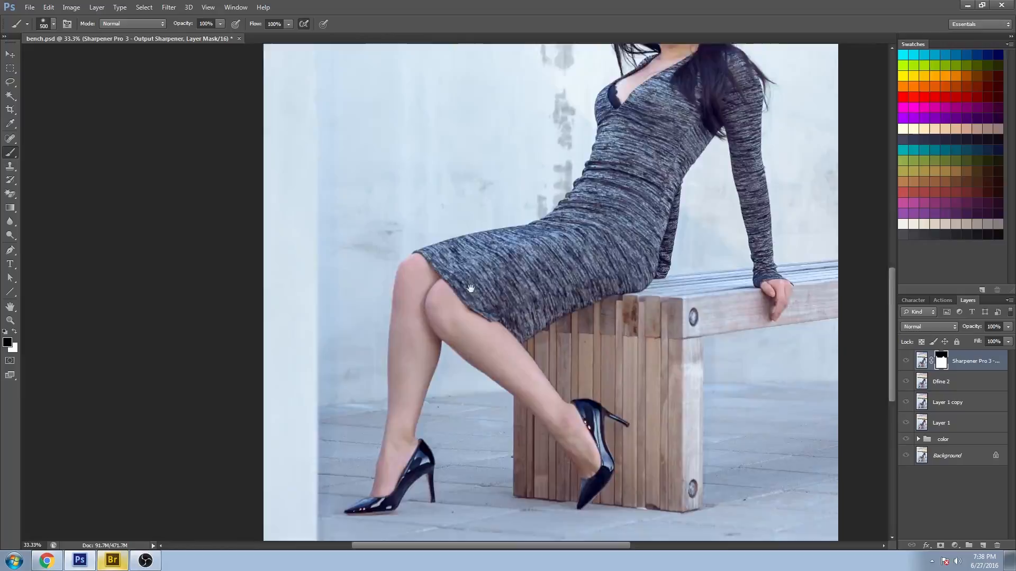
left_click_drag(469, 288, 470, 152)
key("bracketright")
key("bracketright")
key("bracketright")
left_click_drag(283, 439, 257, 105)
left_click_drag(563, 58, 599, 269)
left_click_drag(313, 365, 311, 45)
left_click_drag(582, 87, 578, 309)
left_click_drag(556, 410, 467, 86)
mouse_move(481, 328)
left_mouse_down()
mouse_move(447, 209)
mouse_move(435, 222)
mouse_move(486, 384)
left_mouse_up()
left_click_drag(478, 178, 485, 274)
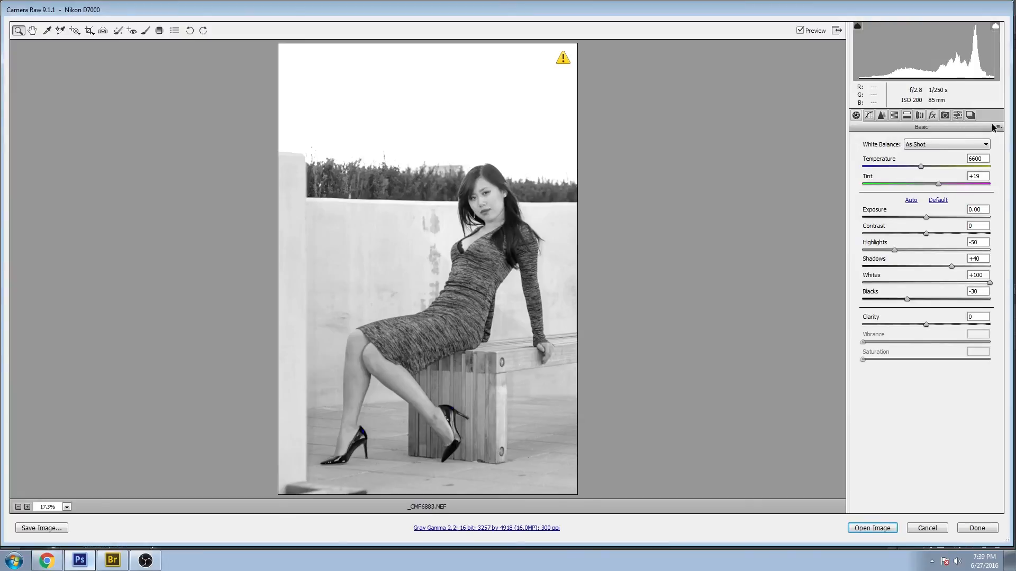
- Open the original CMF6883.NEF image and copy the whole image
left_click(997, 127)
left_click(956, 151)
left_click(954, 143)
left_click(944, 114)
left_click(921, 182)
left_click(902, 206)
left_click(879, 527)
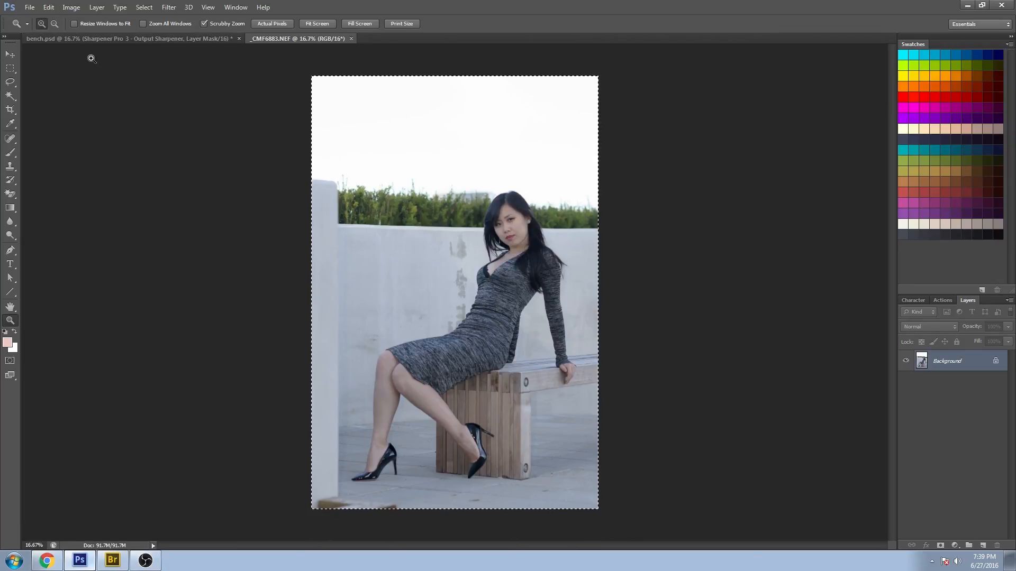
- Paste the original image as a new top layer in bench.psd
left_click(144, 38)
key("ctrl+v")
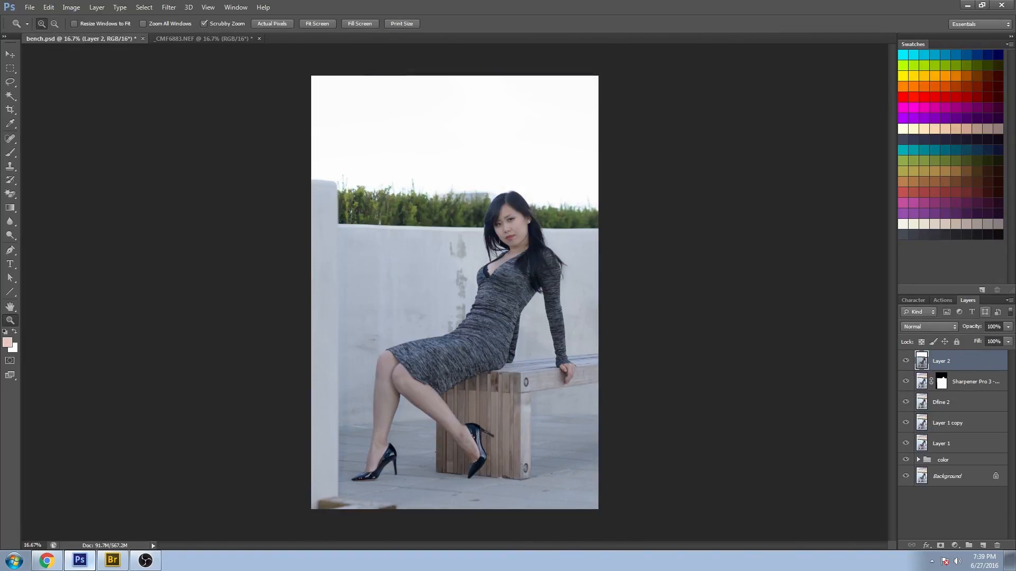
- Toggle the pasted original layer on and off to compare before and after, leaving it hidden
left_click(908, 361)
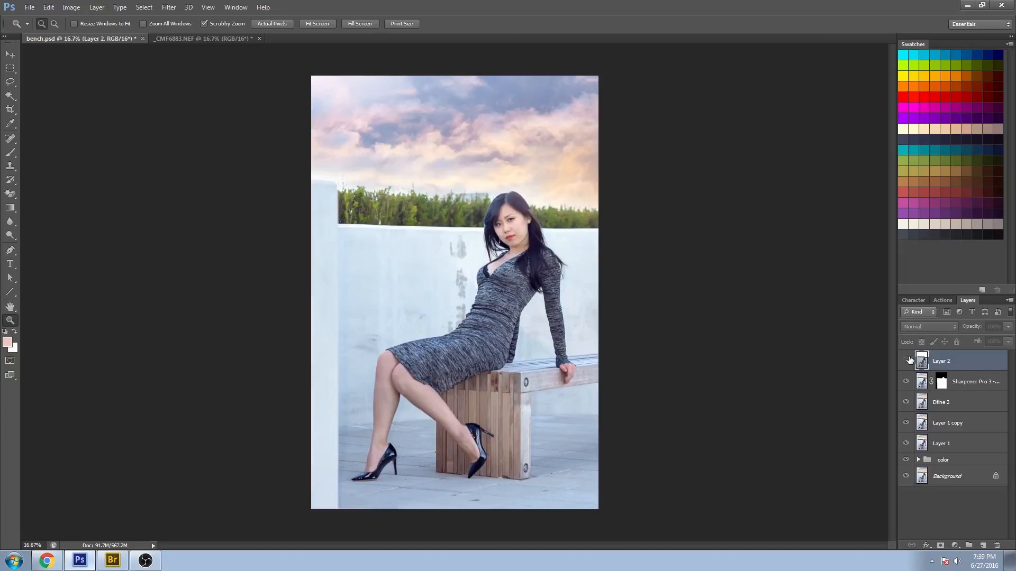
left_click(908, 361)
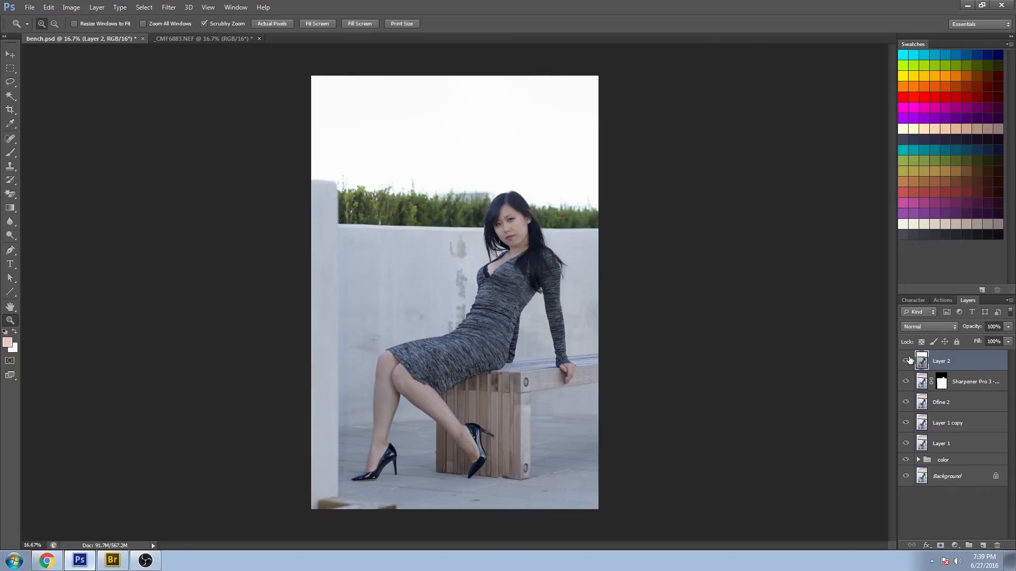
left_click(908, 361)
left_click(908, 361)
left_click(909, 362)
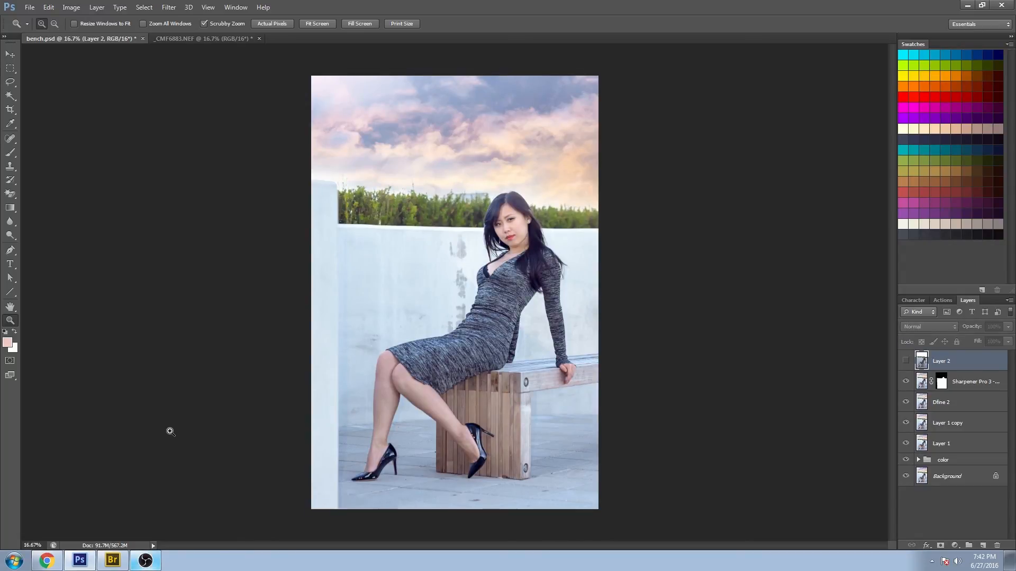